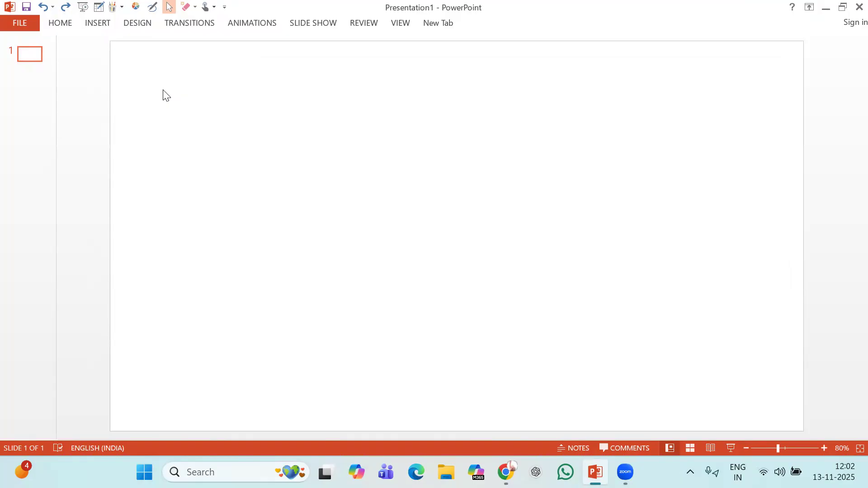
# Switch on Draw with Touch pen inking for the blank slide in Presentation1.
pyautogui.click(101, 25)
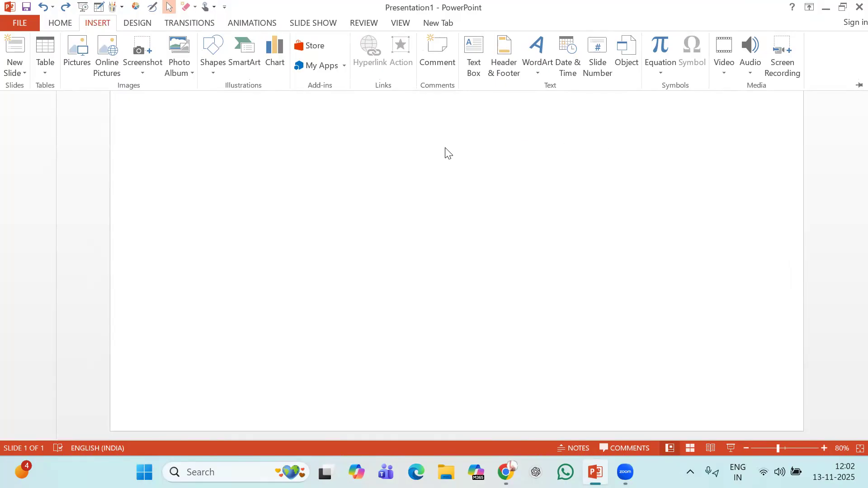
pyautogui.click(151, 6)
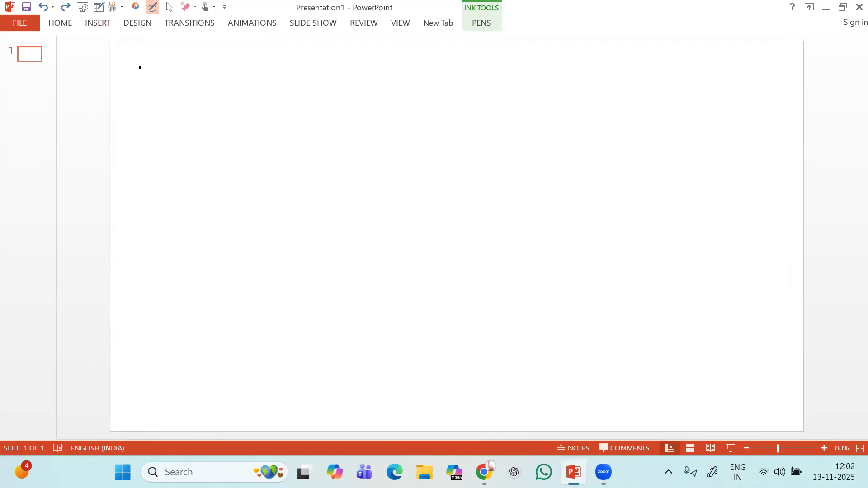
# Handwrite the first item, '1> Power BI'.
pyautogui.moveTo(137, 71); pyautogui.dragTo(140, 83)
pyautogui.moveTo(131, 84)
pyautogui.mouseDown()
pyautogui.moveTo(165, 76)
pyautogui.moveTo(156, 86)
pyautogui.moveTo(191, 85)
pyautogui.moveTo(194, 73)
pyautogui.moveTo(211, 75)
pyautogui.mouseUp()
pyautogui.moveTo(221, 75)
pyautogui.mouseDown()
pyautogui.moveTo(224, 85)
pyautogui.moveTo(239, 72)
pyautogui.mouseUp()
pyautogui.moveTo(242, 78); pyautogui.dragTo(307, 76)
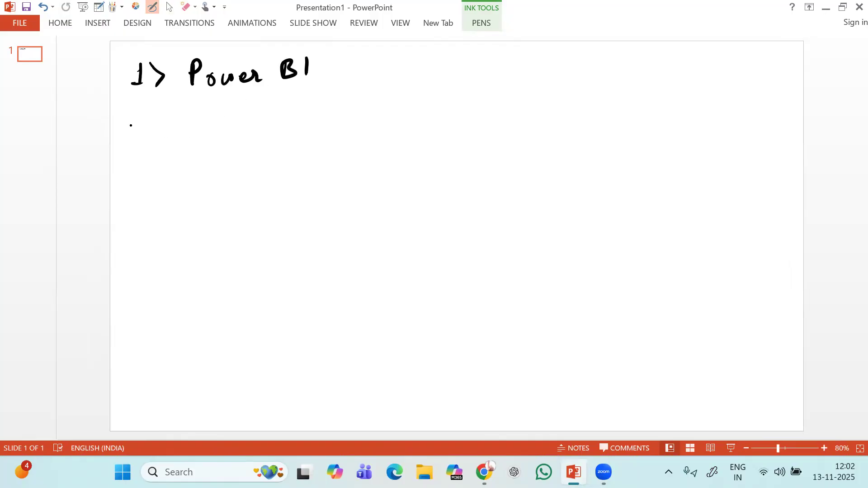
# Handwrite the second item, '2> Hana Client-', below the first.
pyautogui.moveTo(127, 125)
pyautogui.mouseDown()
pyautogui.moveTo(138, 137)
pyautogui.moveTo(162, 121)
pyautogui.moveTo(152, 145)
pyautogui.mouseUp()
pyautogui.moveTo(194, 116)
pyautogui.mouseDown()
pyautogui.moveTo(193, 139)
pyautogui.moveTo(208, 137)
pyautogui.mouseUp()
pyautogui.moveTo(193, 129); pyautogui.dragTo(237, 136)
pyautogui.moveTo(238, 131); pyautogui.dragTo(270, 133)
pyautogui.moveTo(278, 113)
pyautogui.mouseDown()
pyautogui.moveTo(275, 132)
pyautogui.moveTo(319, 128)
pyautogui.mouseUp()
pyautogui.moveTo(323, 107)
pyautogui.mouseDown()
pyautogui.moveTo(328, 127)
pyautogui.moveTo(342, 110)
pyautogui.mouseUp()
# Handwrite the third item, '3> SAP BTP HANA DataBase'.
pyautogui.moveTo(132, 177)
pyautogui.mouseDown()
pyautogui.moveTo(133, 194)
pyautogui.moveTo(154, 198)
pyautogui.mouseUp()
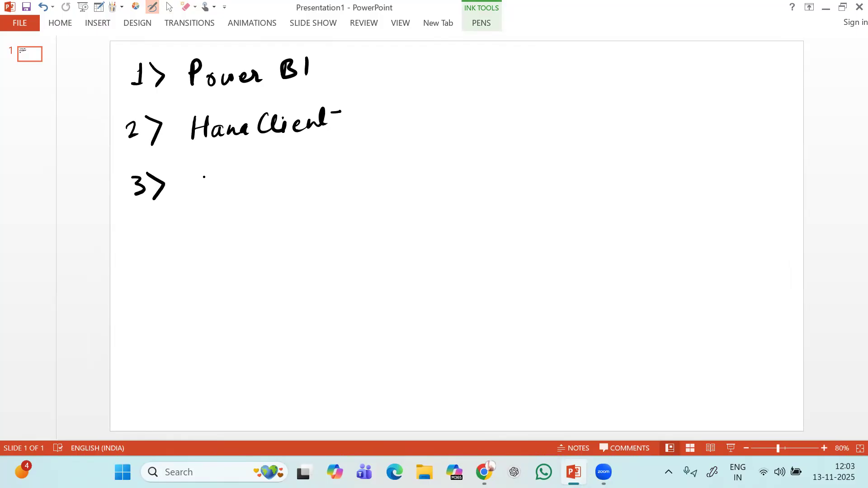
pyautogui.moveTo(202, 176)
pyautogui.mouseDown()
pyautogui.moveTo(192, 191)
pyautogui.moveTo(218, 175)
pyautogui.moveTo(222, 190)
pyautogui.moveTo(238, 175)
pyautogui.moveTo(233, 182)
pyautogui.mouseUp()
pyautogui.moveTo(231, 174)
pyautogui.mouseDown()
pyautogui.moveTo(233, 190)
pyautogui.moveTo(233, 183)
pyautogui.moveTo(286, 184)
pyautogui.mouseUp()
pyautogui.moveTo(286, 167)
pyautogui.mouseDown()
pyautogui.moveTo(288, 178)
pyautogui.moveTo(317, 181)
pyautogui.mouseUp()
pyautogui.moveTo(317, 176)
pyautogui.mouseDown()
pyautogui.moveTo(331, 175)
pyautogui.moveTo(330, 181)
pyautogui.moveTo(342, 169)
pyautogui.moveTo(346, 181)
pyautogui.mouseUp()
pyautogui.moveTo(345, 174); pyautogui.dragTo(399, 175)
pyautogui.moveTo(407, 169); pyautogui.dragTo(425, 172)
pyautogui.moveTo(425, 157)
pyautogui.mouseDown()
pyautogui.moveTo(426, 171)
pyautogui.moveTo(446, 170)
pyautogui.mouseUp()
pyautogui.moveTo(445, 156)
pyautogui.mouseDown()
pyautogui.moveTo(458, 167)
pyautogui.moveTo(450, 170)
pyautogui.moveTo(474, 168)
pyautogui.mouseUp()
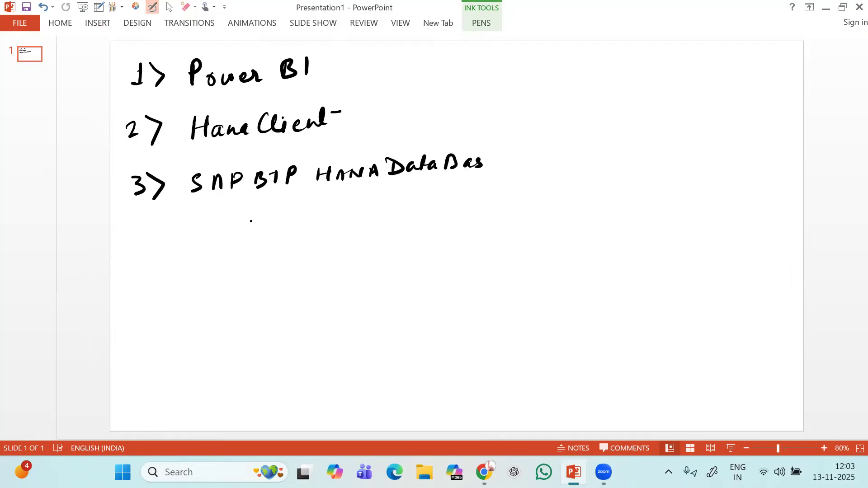
# Continue the third item with 'that has got a view'.
pyautogui.moveTo(211, 202)
pyautogui.mouseDown()
pyautogui.moveTo(208, 220)
pyautogui.moveTo(235, 218)
pyautogui.mouseUp()
pyautogui.moveTo(240, 201); pyautogui.dragTo(241, 217)
pyautogui.moveTo(201, 209); pyautogui.dragTo(285, 212)
pyautogui.moveTo(298, 202)
pyautogui.mouseDown()
pyautogui.moveTo(289, 212)
pyautogui.moveTo(321, 226)
pyautogui.mouseUp()
pyautogui.moveTo(344, 197); pyautogui.dragTo(349, 206)
pyautogui.moveTo(345, 200)
pyautogui.mouseDown()
pyautogui.moveTo(363, 192)
pyautogui.moveTo(391, 207)
pyautogui.moveTo(458, 189)
pyautogui.mouseUp()
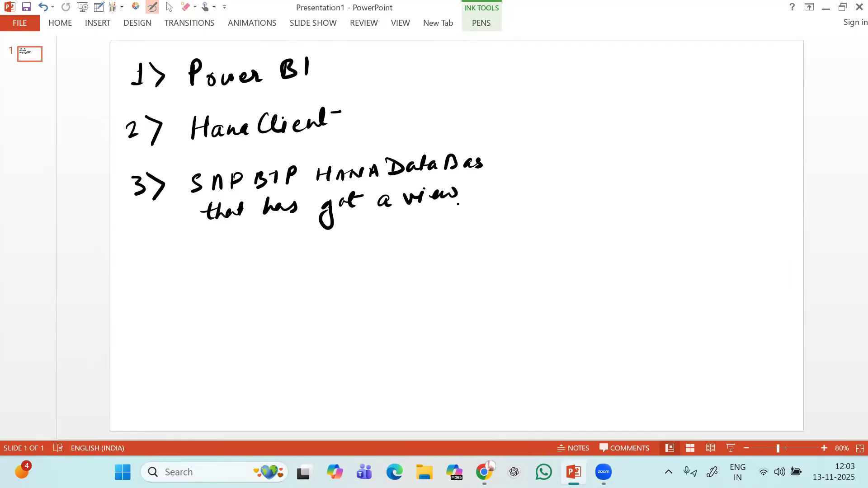
# Add '(which we want to see in the BI)' and draw an arrow after Power BI.
pyautogui.moveTo(399, 219)
pyautogui.mouseDown()
pyautogui.moveTo(399, 244)
pyautogui.moveTo(415, 226)
pyautogui.moveTo(429, 233)
pyautogui.mouseUp()
pyautogui.moveTo(440, 224)
pyautogui.mouseDown()
pyautogui.moveTo(437, 231)
pyautogui.moveTo(492, 222)
pyautogui.mouseUp()
pyautogui.moveTo(503, 216); pyautogui.dragTo(544, 223)
pyautogui.moveTo(548, 207); pyautogui.dragTo(548, 214)
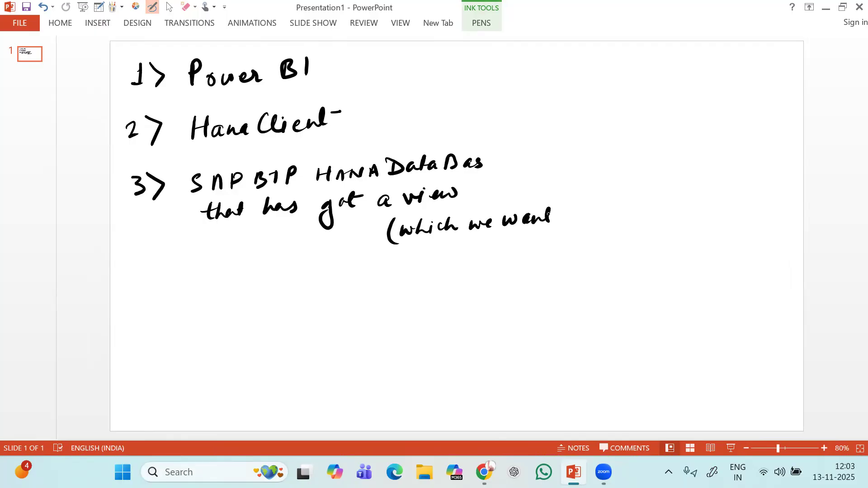
pyautogui.moveTo(416, 241)
pyautogui.mouseDown()
pyautogui.moveTo(413, 258)
pyautogui.moveTo(526, 244)
pyautogui.moveTo(525, 253)
pyautogui.mouseUp()
pyautogui.moveTo(532, 235)
pyautogui.mouseDown()
pyautogui.moveTo(538, 249)
pyautogui.moveTo(558, 249)
pyautogui.mouseUp()
pyautogui.moveTo(558, 237); pyautogui.dragTo(569, 250)
pyautogui.moveTo(581, 235); pyautogui.dragTo(588, 253)
pyautogui.click(586, 232)
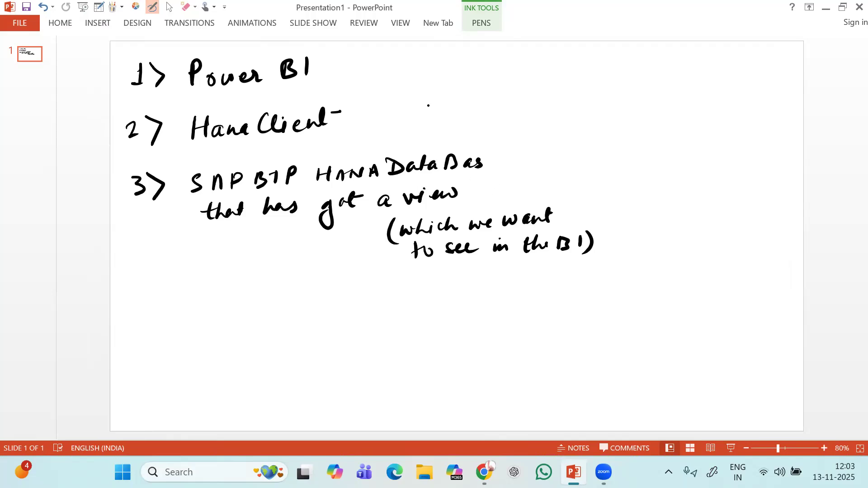
pyautogui.moveTo(330, 65); pyautogui.dragTo(364, 63)
pyautogui.moveTo(360, 56)
pyautogui.mouseDown()
pyautogui.moveTo(361, 74)
pyautogui.moveTo(448, 53)
pyautogui.moveTo(463, 63)
pyautogui.moveTo(523, 54)
pyautogui.mouseUp()
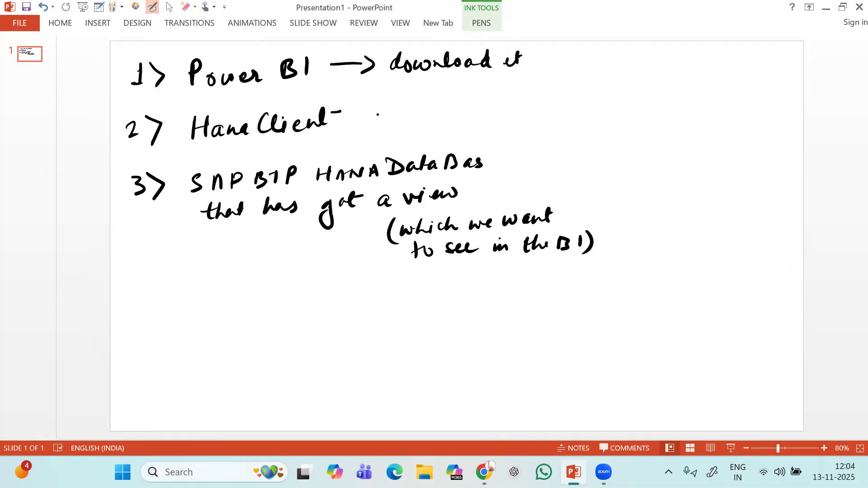
# Draw an arrow after Hana Client, underline ODBC drivers, and add an arrow after 'download it'.
pyautogui.moveTo(353, 116)
pyautogui.mouseDown()
pyautogui.moveTo(508, 115)
pyautogui.moveTo(544, 107)
pyautogui.mouseUp()
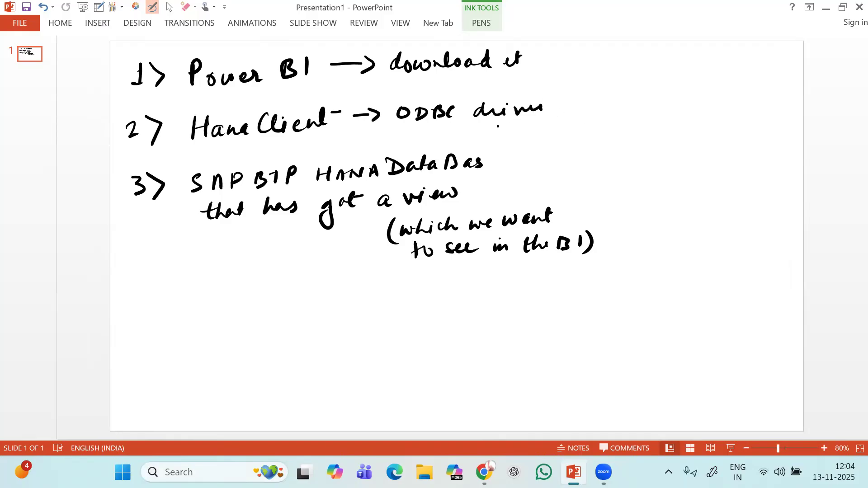
pyautogui.moveTo(400, 129); pyautogui.dragTo(555, 119)
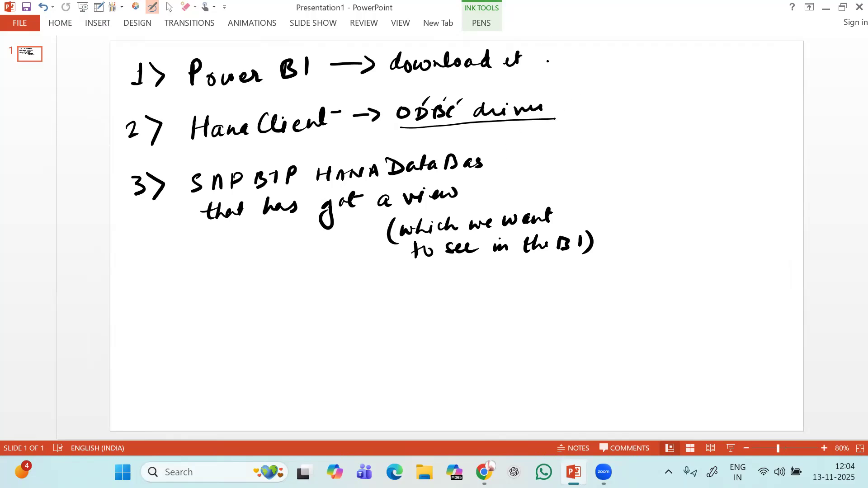
pyautogui.moveTo(540, 61); pyautogui.dragTo(560, 61)
pyautogui.moveTo(555, 54); pyautogui.dragTo(557, 66)
# Move the Business Application Studio tab to second place and collapse SAP HANA PROJECTS.
pyautogui.hotkey('alt', 'Tab')
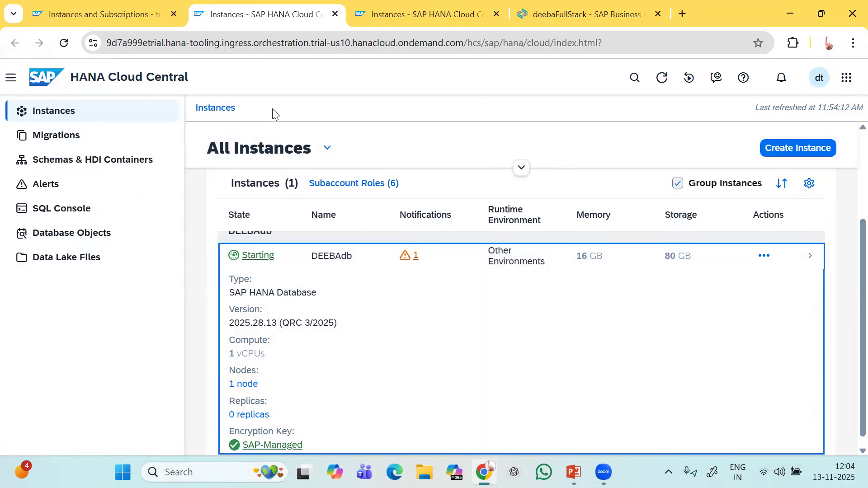
pyautogui.scroll(3, 377, 288)
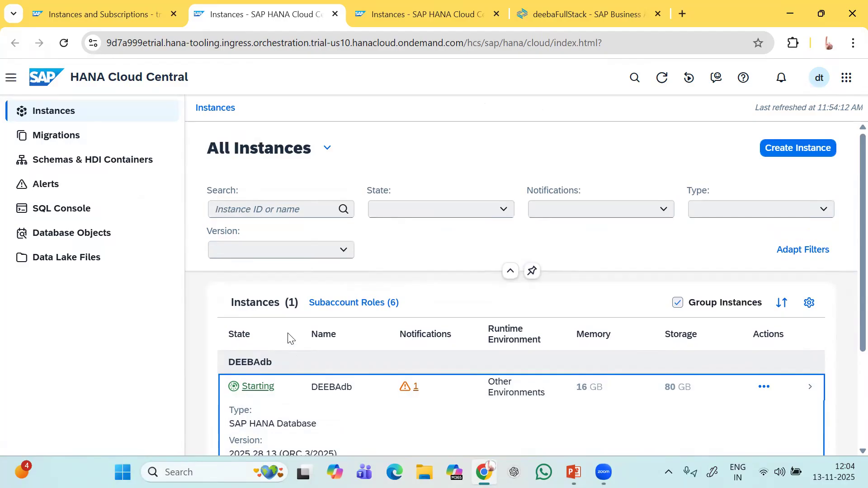
pyautogui.scroll(-1, 289, 338)
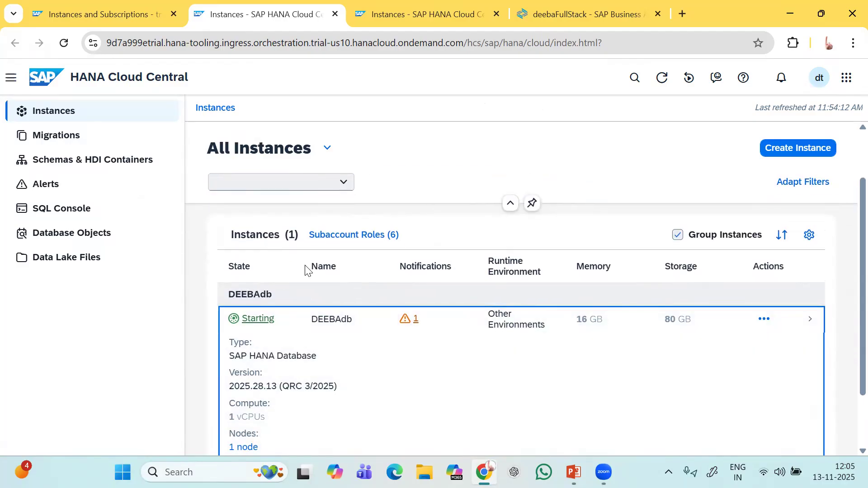
pyautogui.click(136, 12)
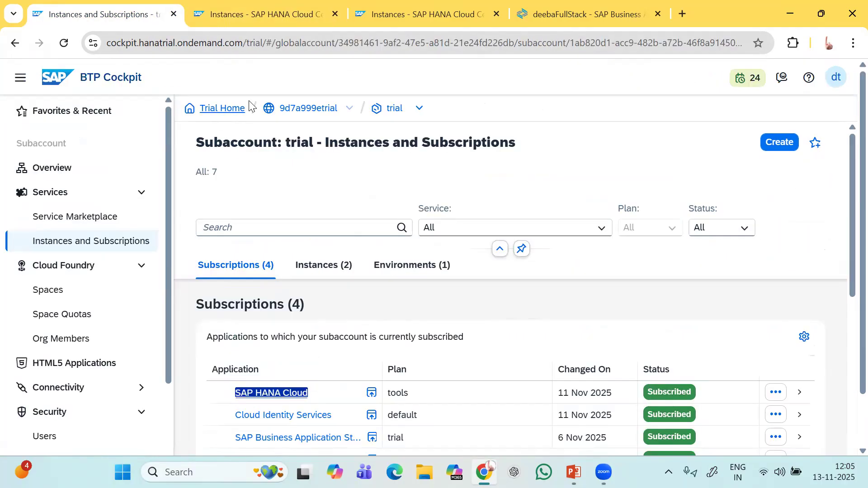
pyautogui.click(558, 15)
pyautogui.moveTo(568, 16); pyautogui.dragTo(259, 24)
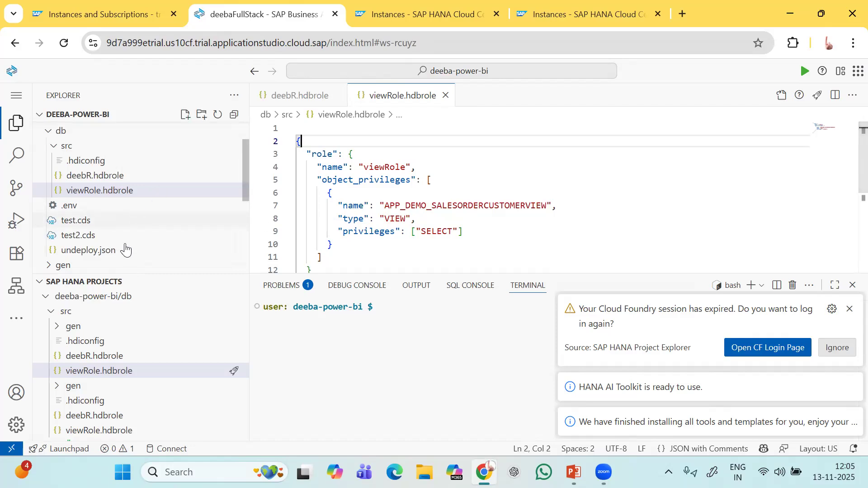
pyautogui.click(41, 285)
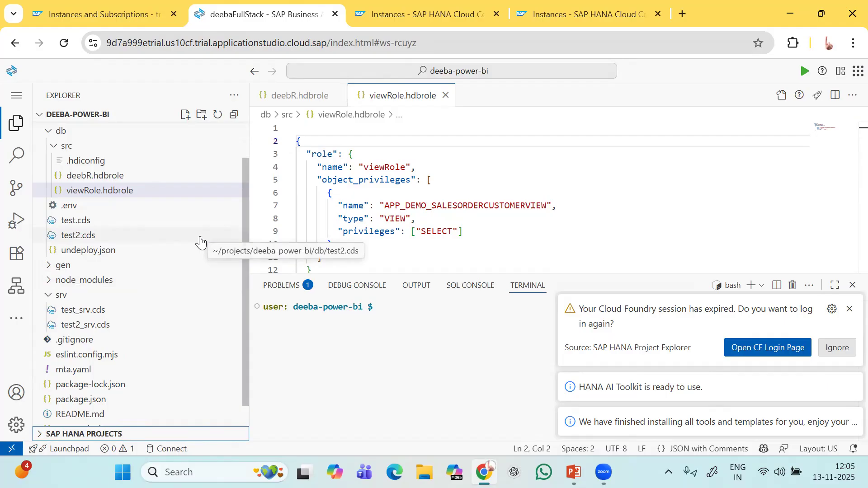
# Close the duplicate, outdated HANA Cloud Central Instances tab.
pyautogui.click(575, 20)
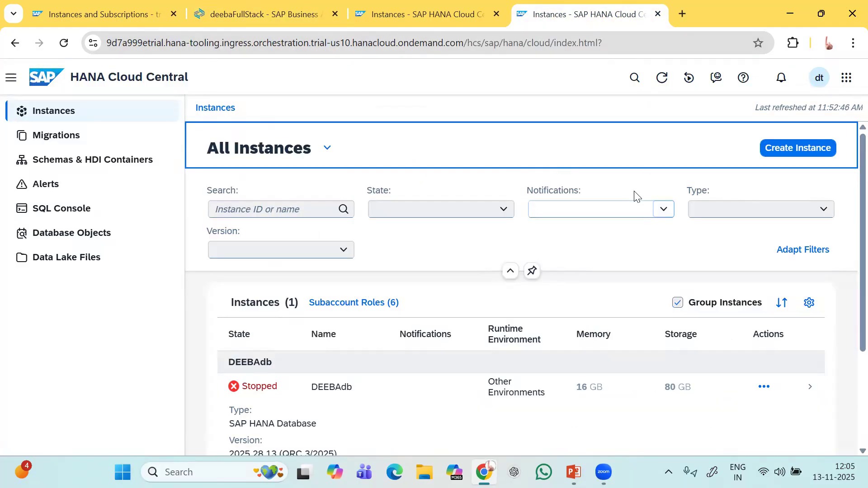
pyautogui.click(418, 12)
pyautogui.click(586, 14)
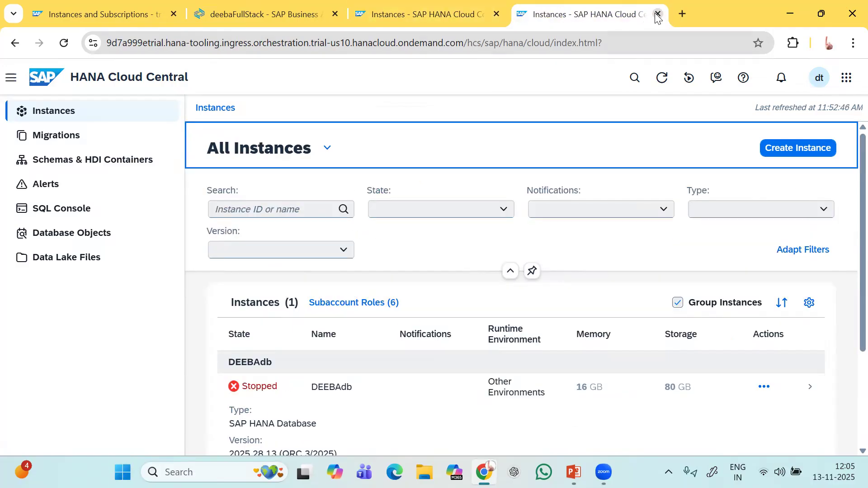
pyautogui.click(658, 15)
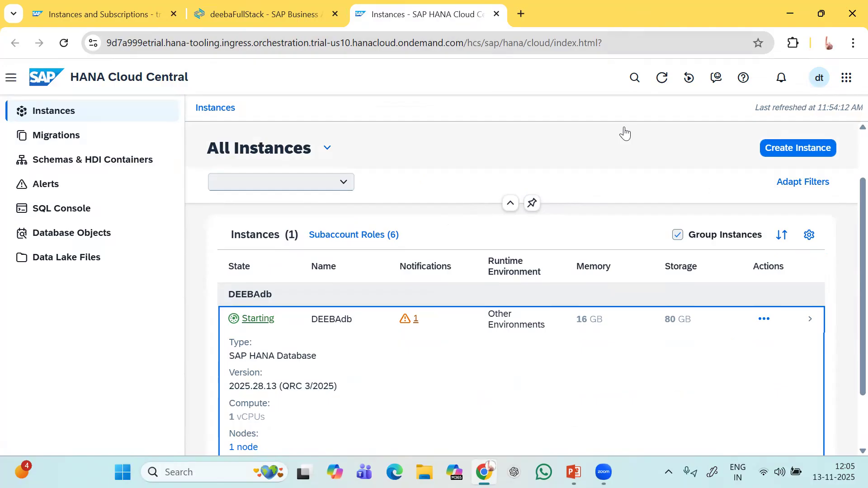
pyautogui.click(852, 46)
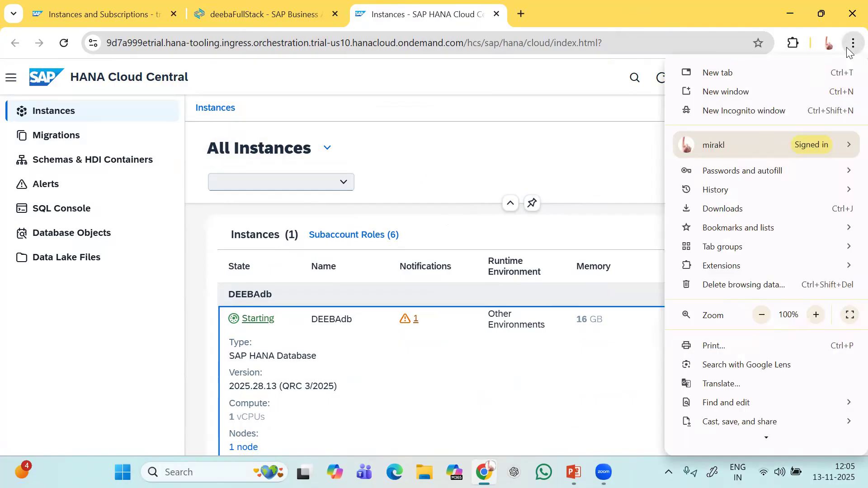
# Look through Chrome's past downloads in the Download history.
pyautogui.click(748, 210)
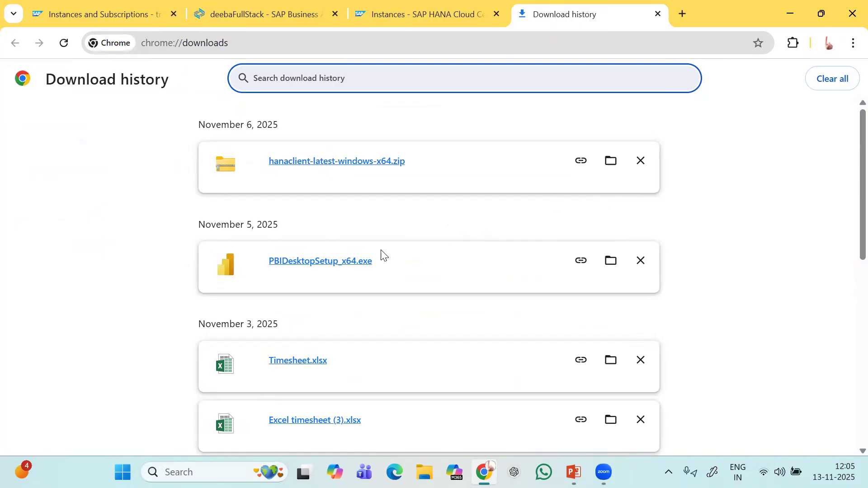
pyautogui.scroll(-1, 381, 256)
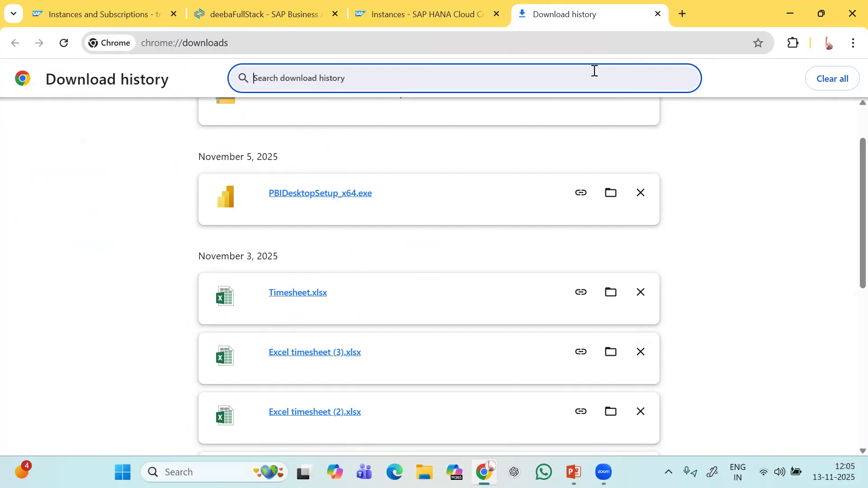
pyautogui.click(682, 14)
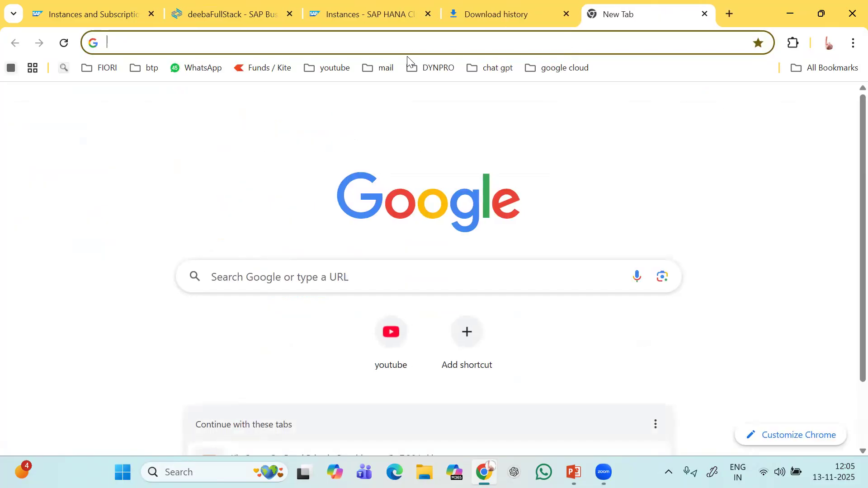
# Search Google for 'power bi desktop download', then minimize Chrome.
pyautogui.click(400, 44)
pyautogui.write('des')
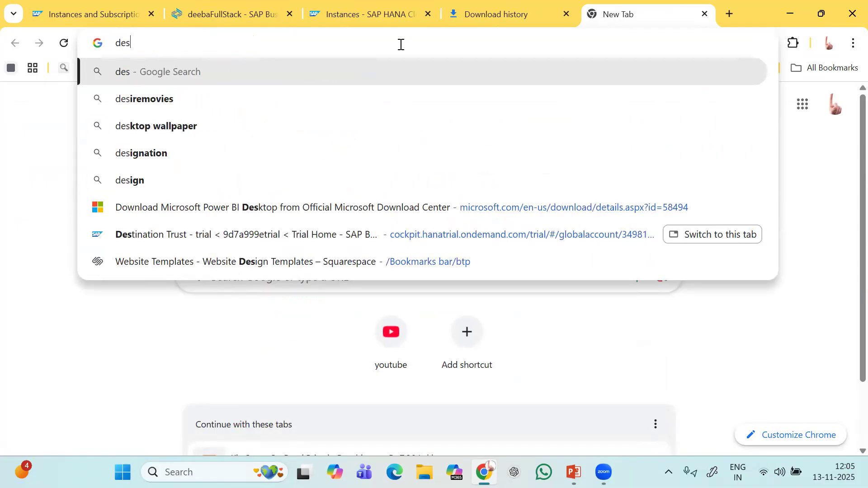
pyautogui.press('BackSpace')
pyautogui.press('BackSpace')
pyautogui.press('BackSpace')
pyautogui.write('pw')
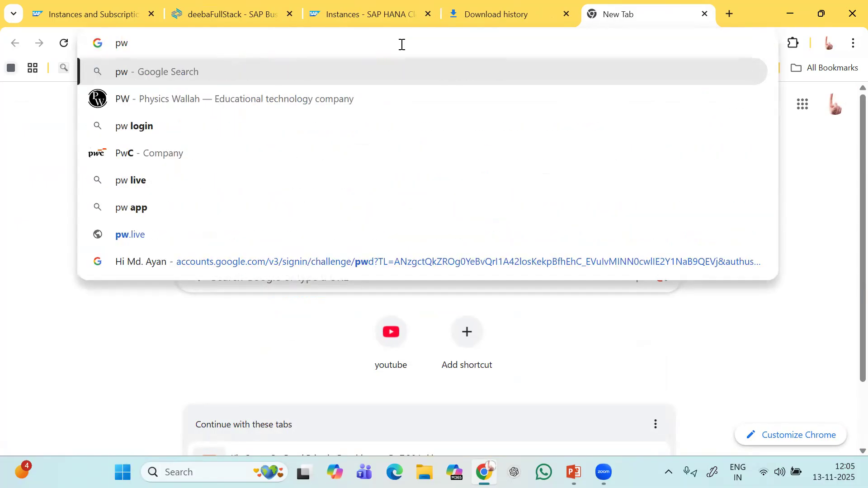
pyautogui.press('BackSpace')
pyautogui.write('o')
pyautogui.press('BackSpace')
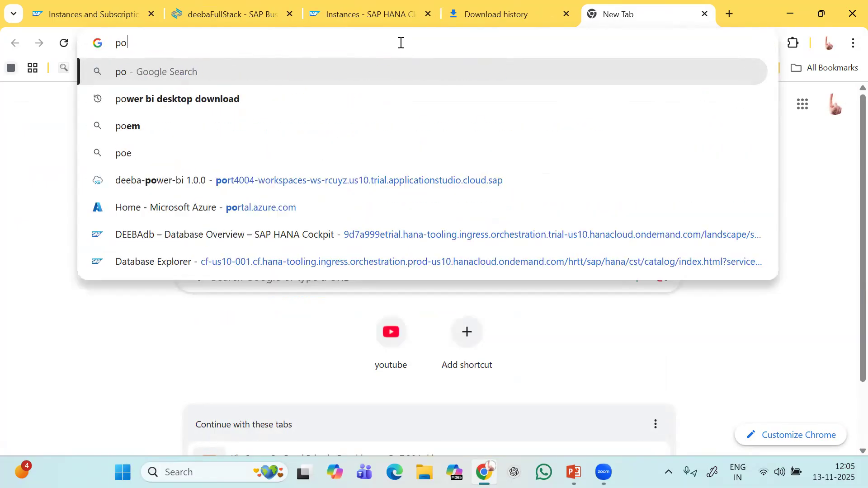
pyautogui.write('wer')
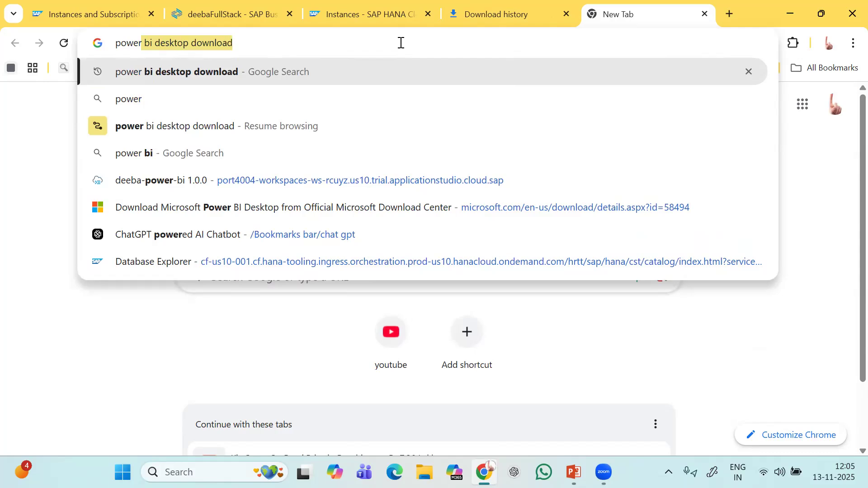
pyautogui.press('Right')
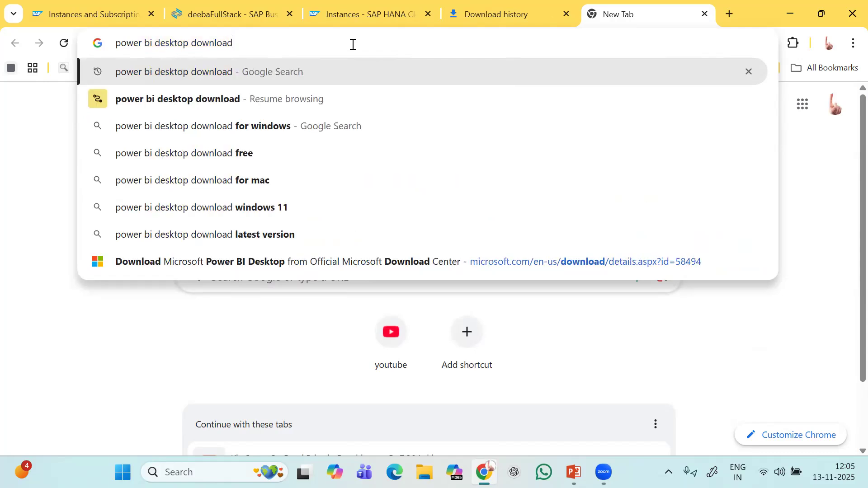
pyautogui.press('Return')
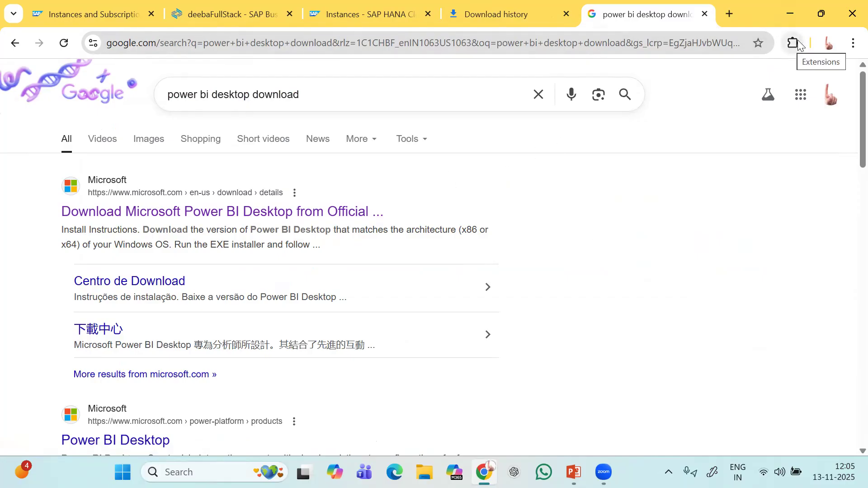
pyautogui.click(790, 14)
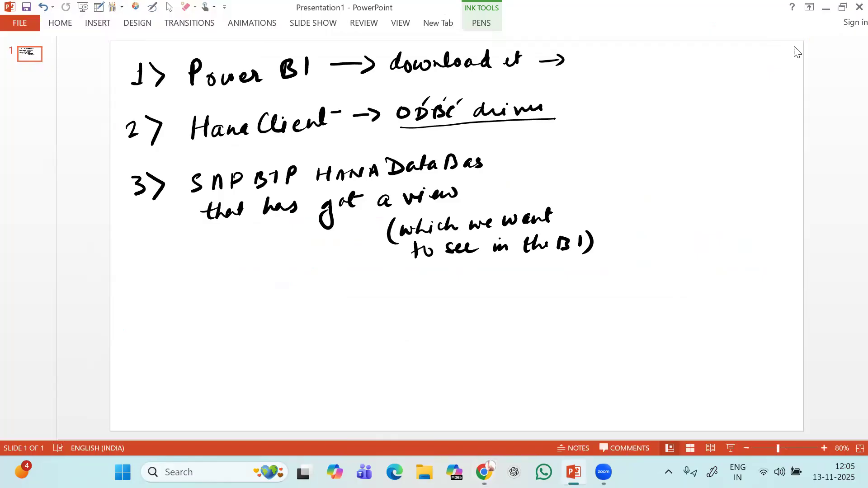
# Restore Chrome from the taskbar and open a blank tab beside the Power BI search results.
pyautogui.click(825, 11)
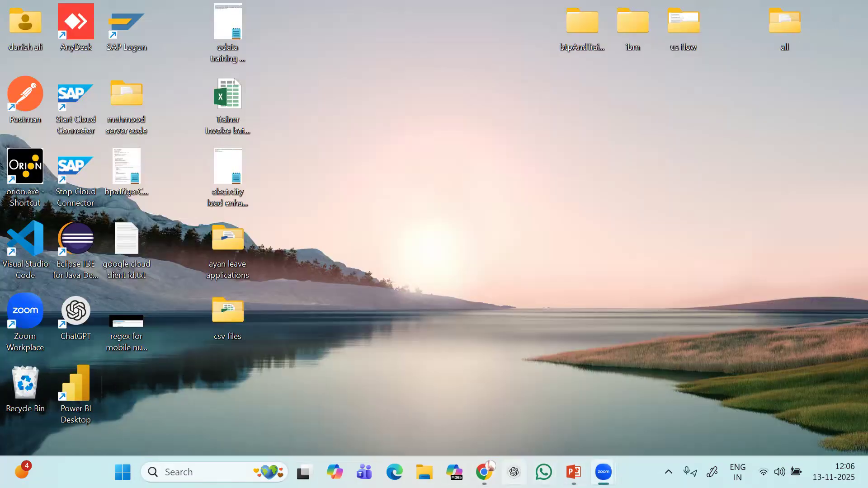
pyautogui.click(484, 472)
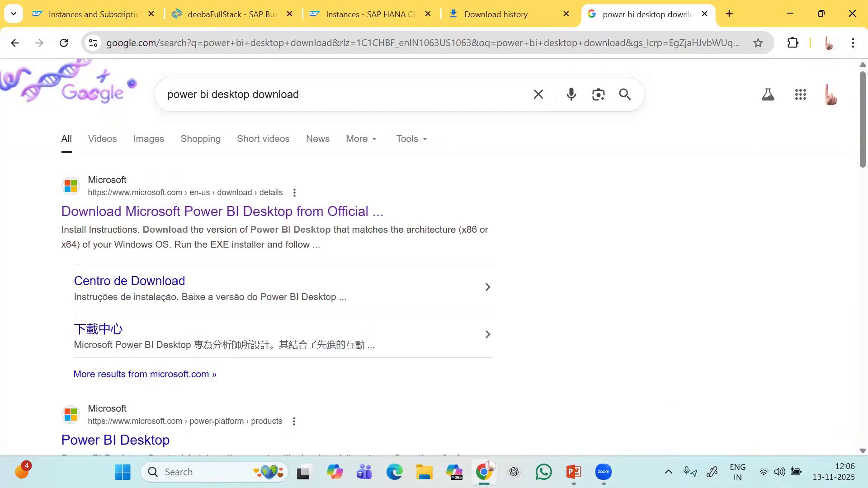
pyautogui.click(729, 14)
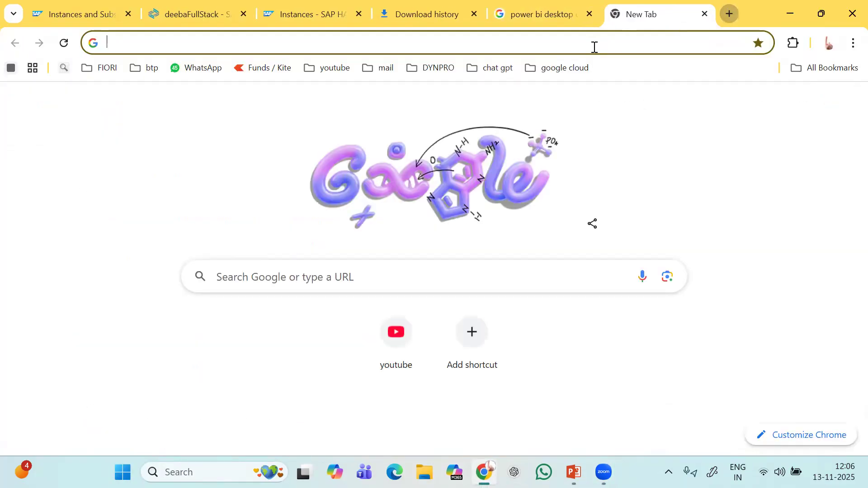
# Go to the SAP Development Tools site, tools.hana.ondemand.com.
pyautogui.click(568, 45)
pyautogui.write('hana')
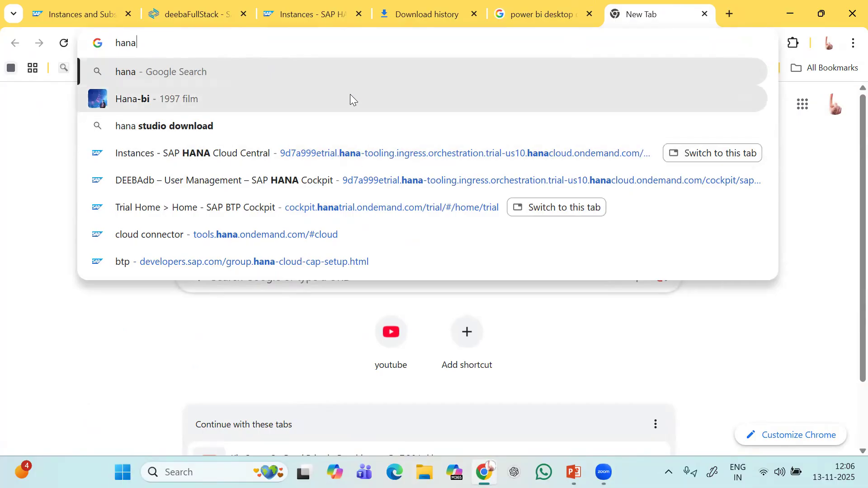
pyautogui.write('.ondemand')
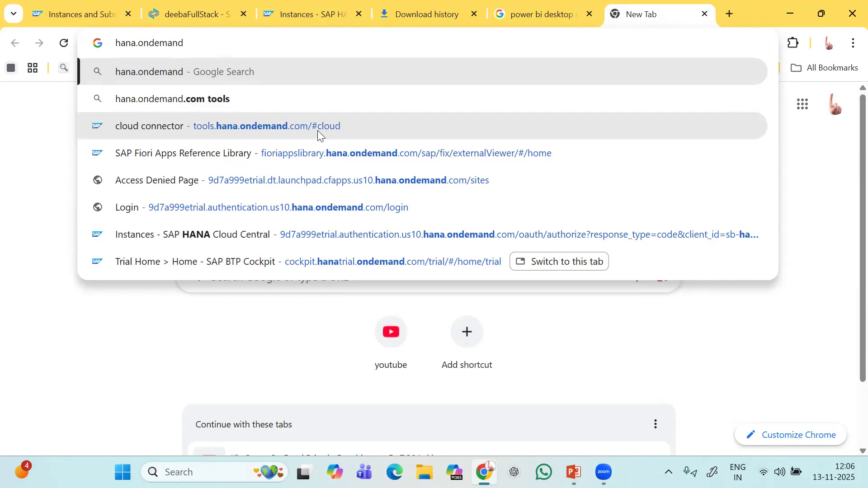
pyautogui.click(318, 130)
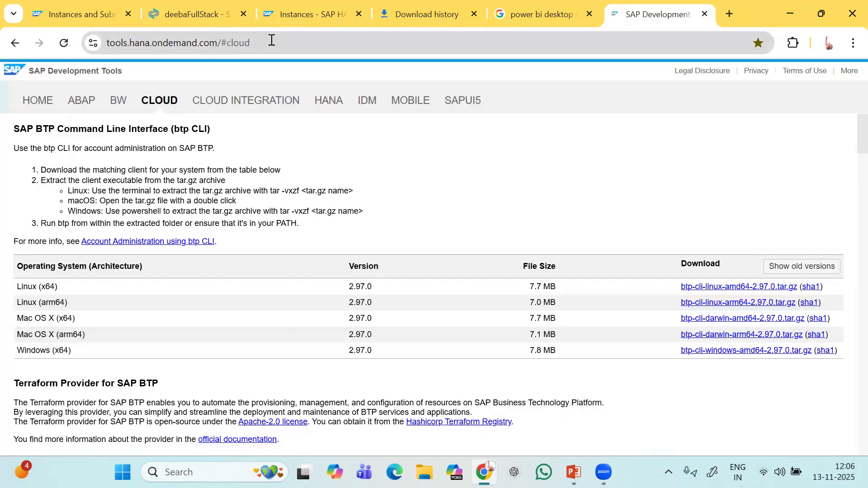
# Switch the address to #hanatools and scroll to the SAP HANA Client 2.0 downloads.
pyautogui.click(271, 43)
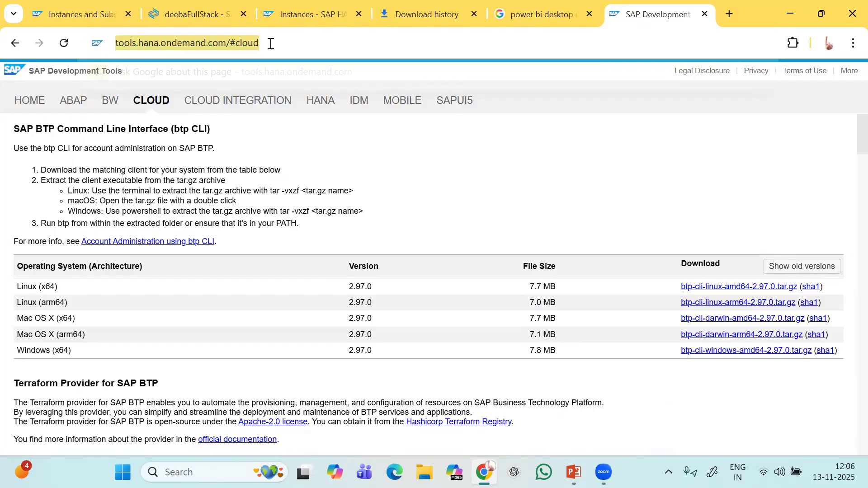
pyautogui.click(271, 44)
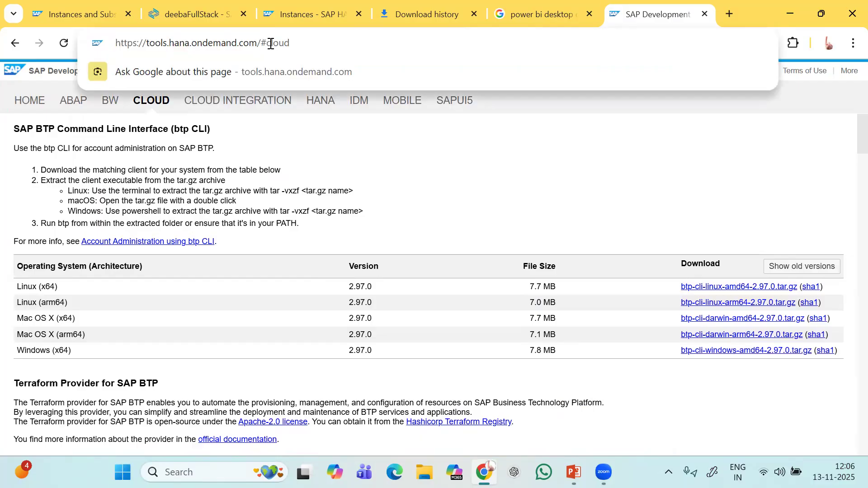
pyautogui.press('BackSpace')
pyautogui.press('BackSpace')
pyautogui.press('BackSpace')
pyautogui.press('BackSpace')
pyautogui.press('BackSpace')
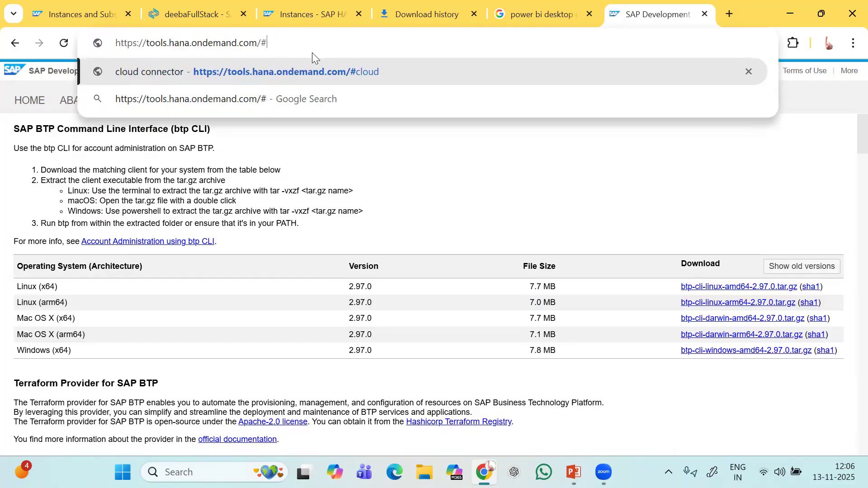
pyautogui.write('ha')
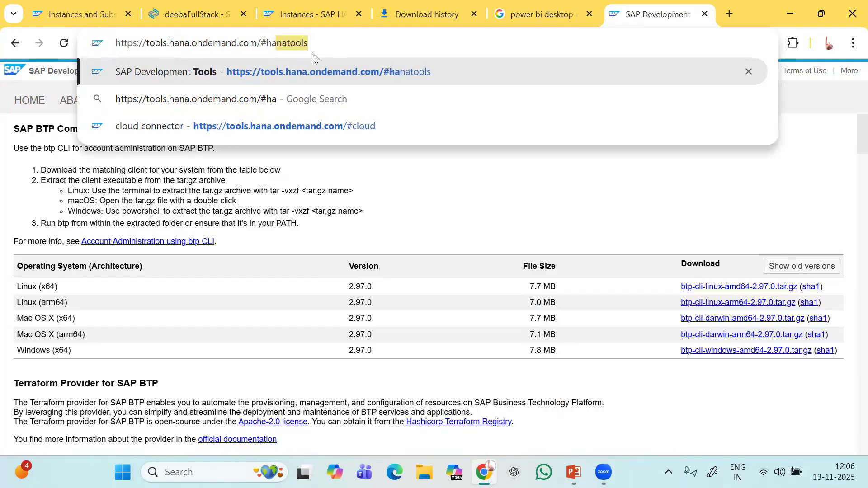
pyautogui.press('Right')
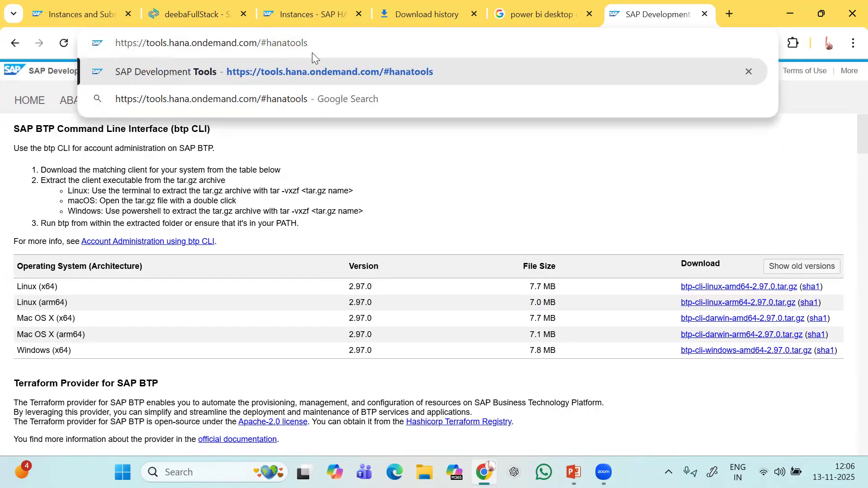
pyautogui.press('Return')
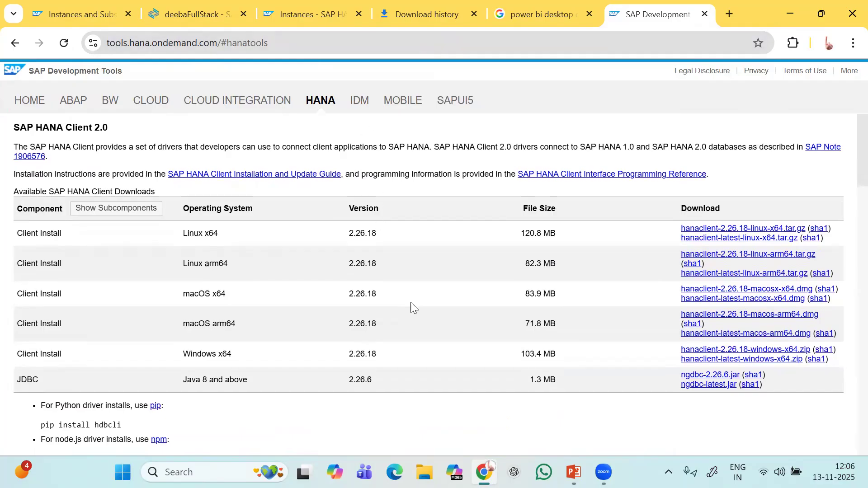
pyautogui.scroll(-2, 413, 306)
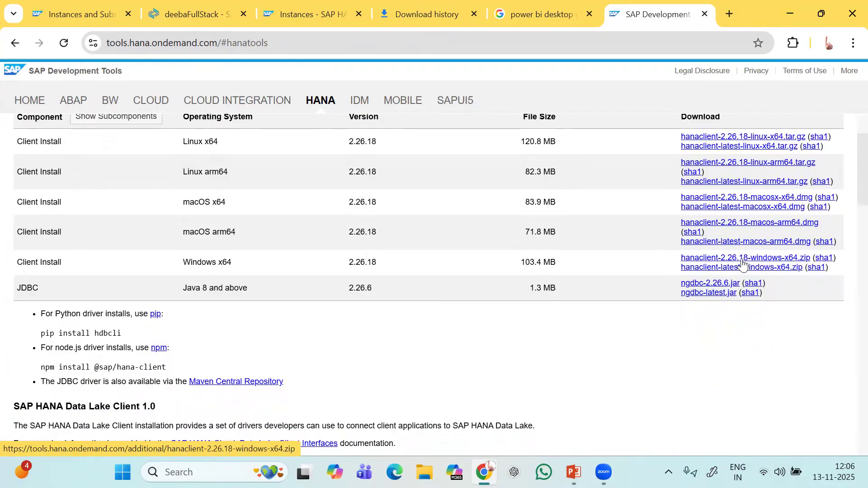
# Open Chrome's Download history showing hanaclient-latest-windows-x64.zip, downloaded November 6, 2025.
pyautogui.click(850, 45)
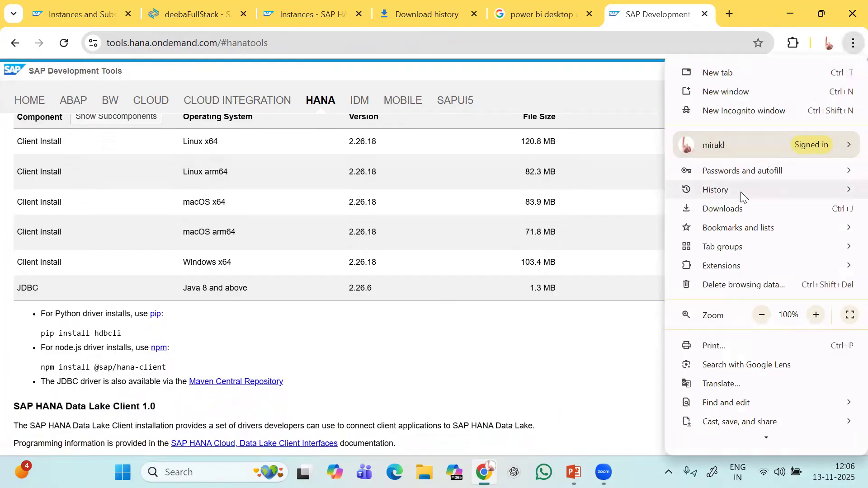
pyautogui.click(729, 215)
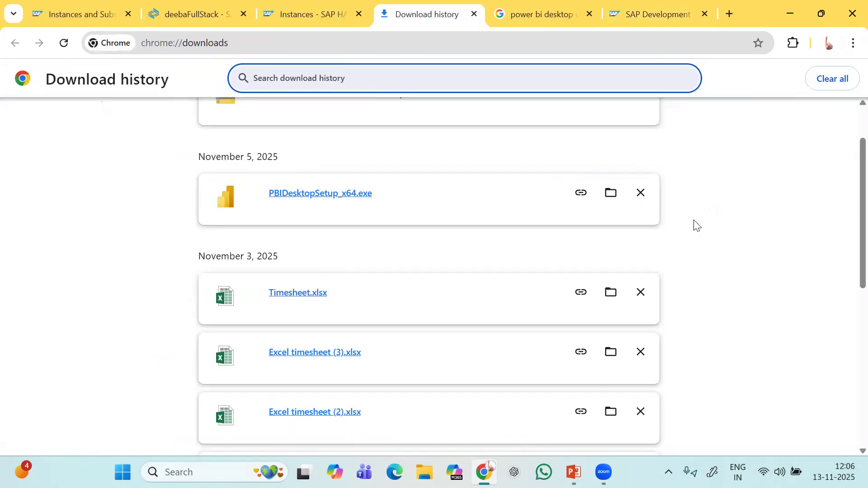
pyautogui.scroll(1, 561, 298)
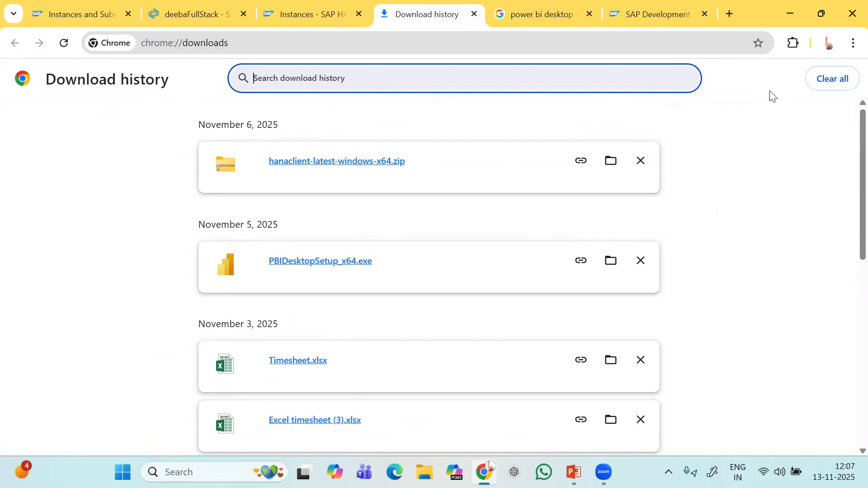
pyautogui.click(219, 472)
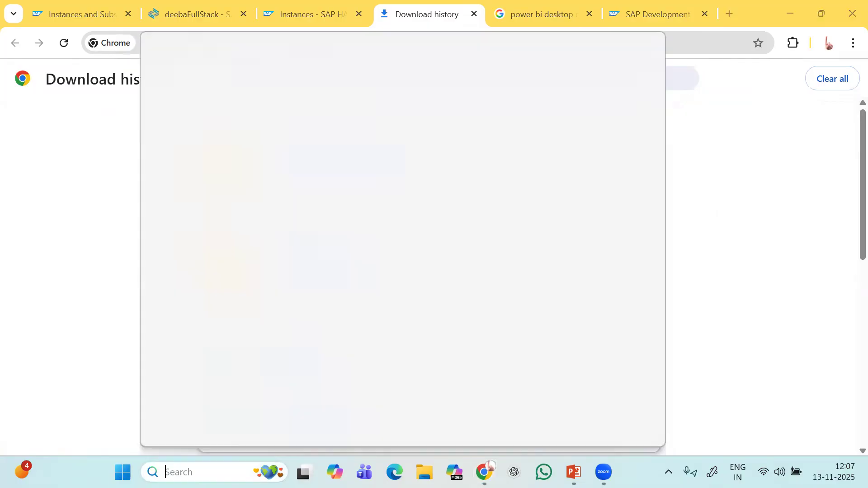
# Search Windows for 'odbc 64' to find ODBC Data Sources (64-bit), then return to PowerPoint.
pyautogui.write('odbc')
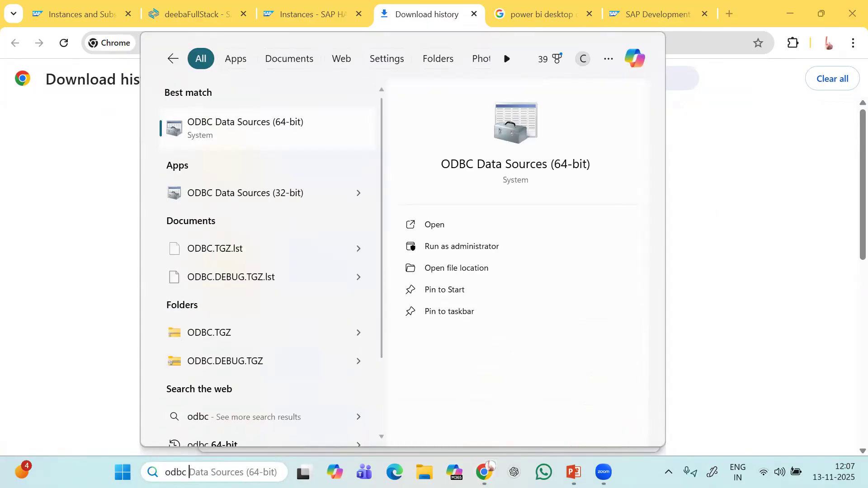
pyautogui.write(' 64')
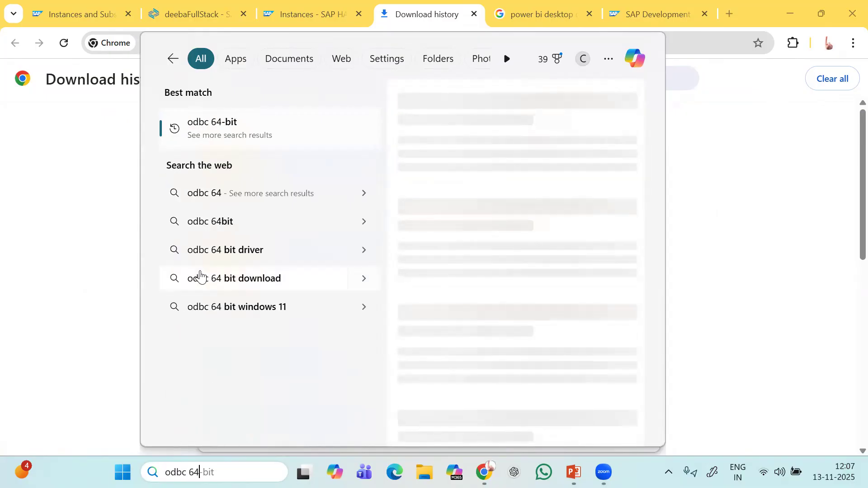
pyautogui.press('BackSpace')
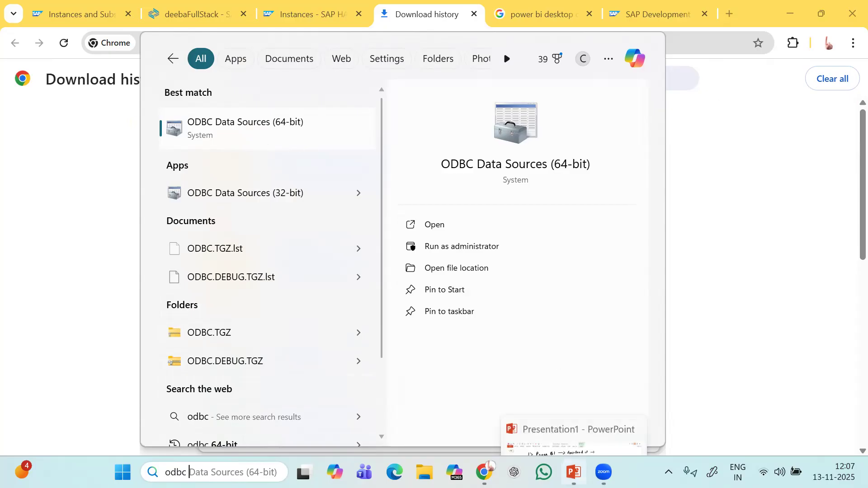
pyautogui.click(574, 472)
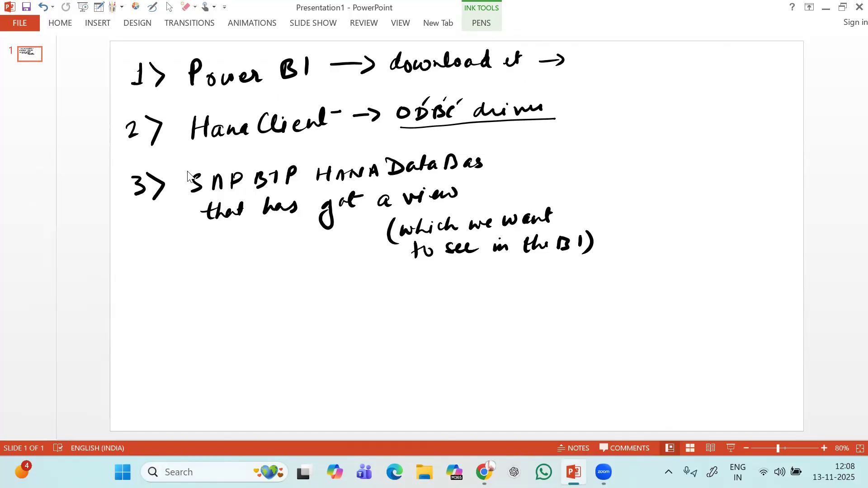
# Minimize PowerPoint to bring back Chrome's Download history listing PBIDesktopSetup_x64.exe.
pyautogui.click(826, 7)
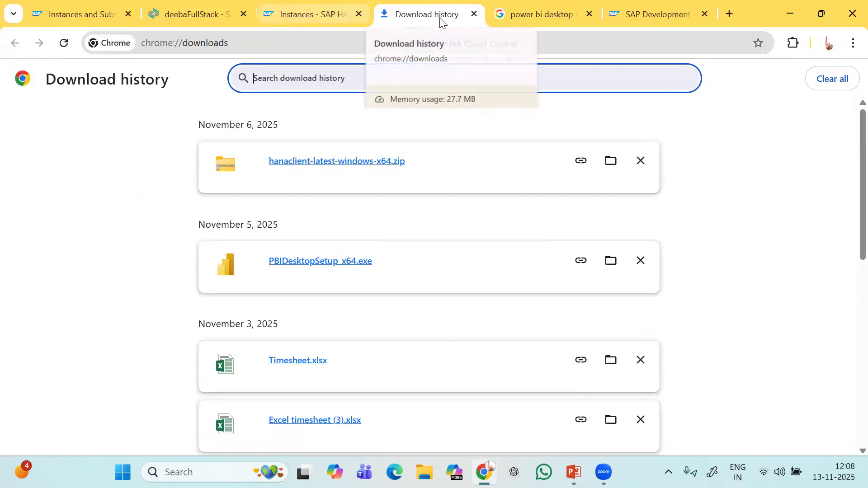
# Close the Download history tab and return to the deebaFullStack project with a smaller terminal.
pyautogui.click(474, 14)
pyautogui.click(330, 14)
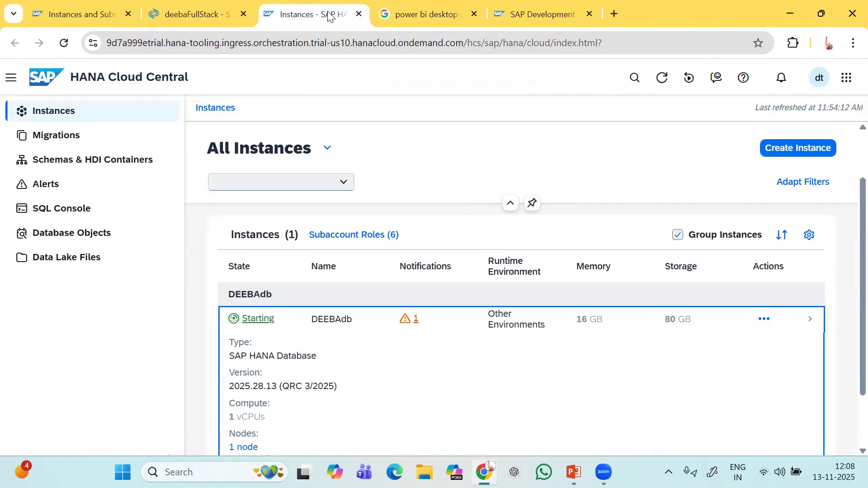
pyautogui.click(210, 13)
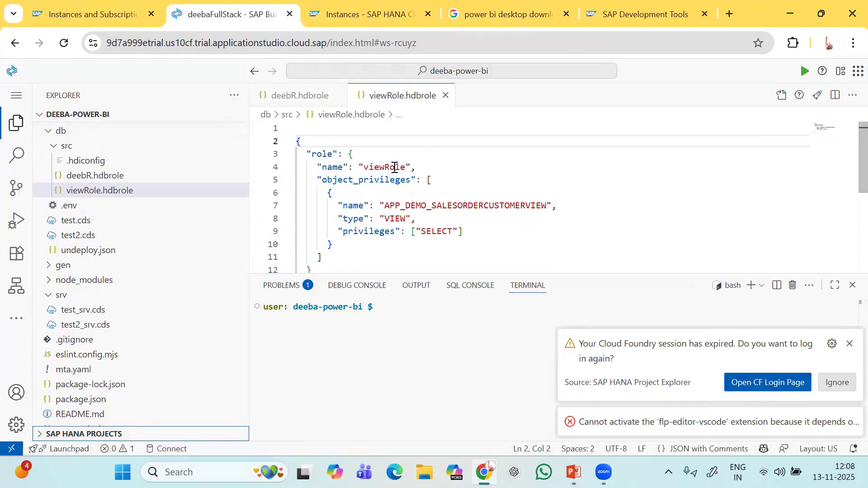
pyautogui.moveTo(374, 273); pyautogui.dragTo(384, 356)
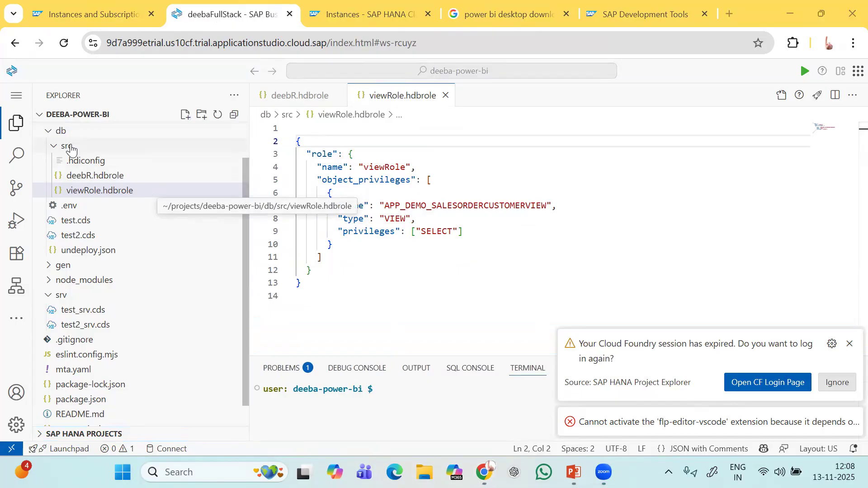
# Expand the db folder in Explorer and open test2.cds.
pyautogui.click(52, 131)
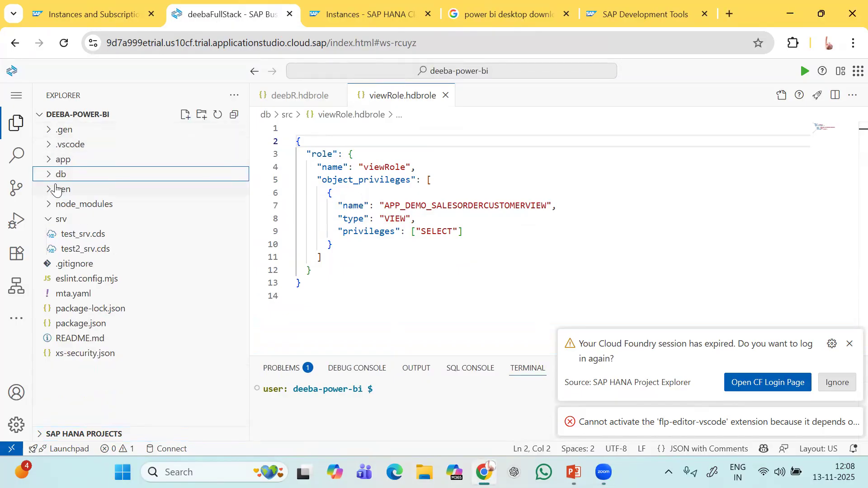
pyautogui.click(49, 164)
pyautogui.click(49, 163)
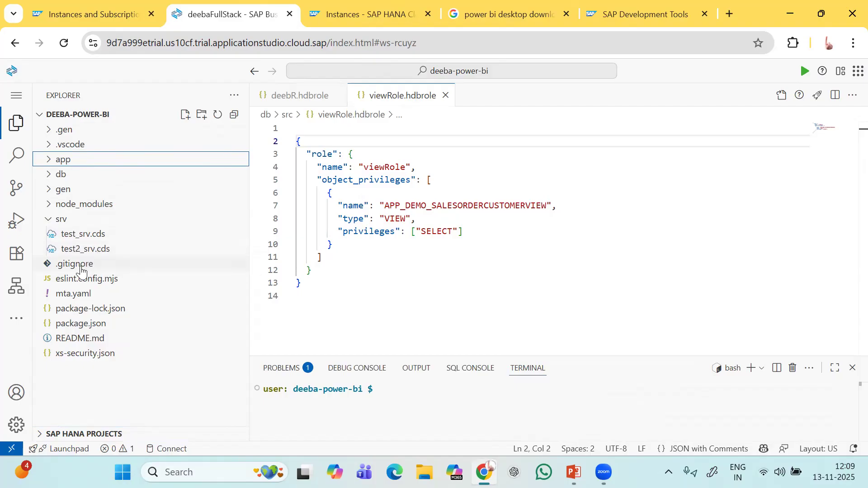
pyautogui.click(50, 175)
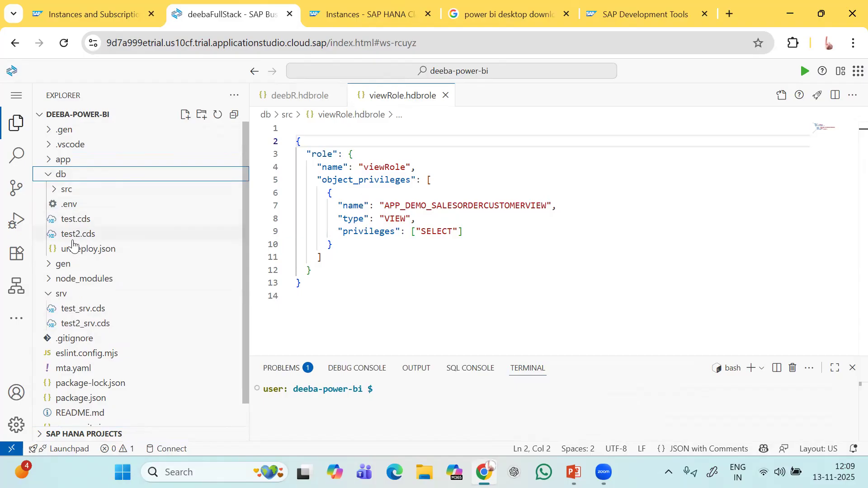
pyautogui.click(73, 233)
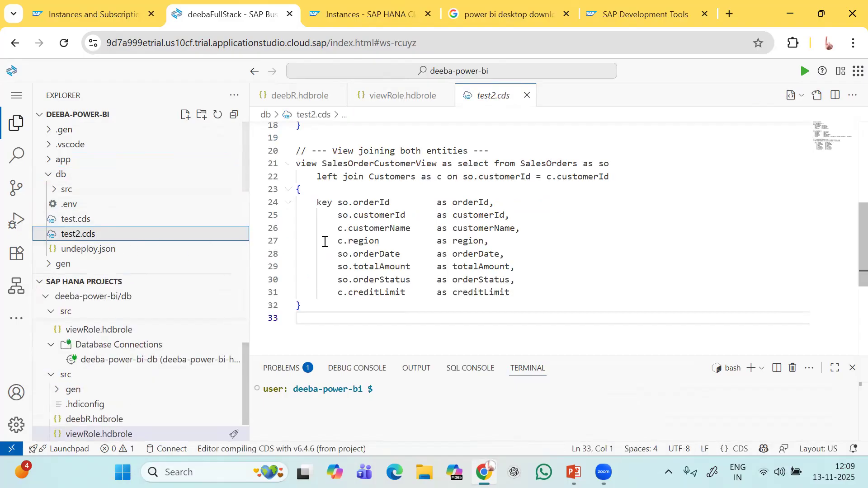
# Scroll through test2.cds reviewing the Customers and SalesOrders entities and the customerId join.
pyautogui.scroll(6, 496, 231)
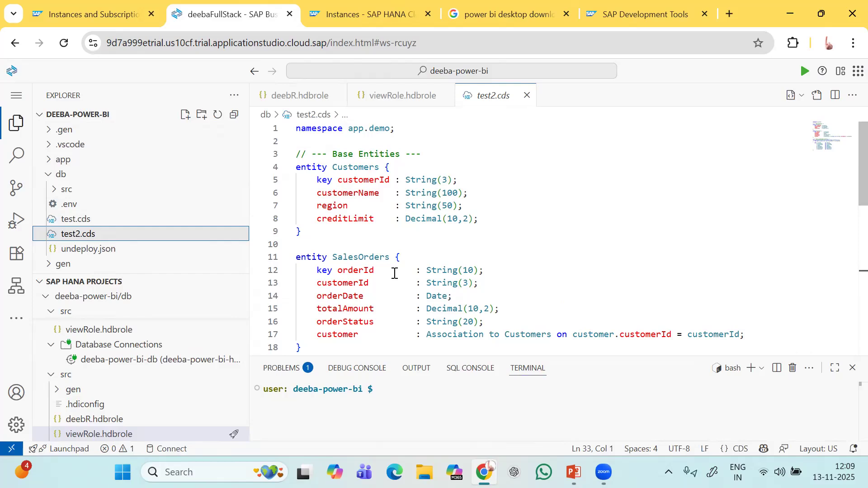
pyautogui.scroll(-1, 394, 274)
pyautogui.scroll(-1, 394, 273)
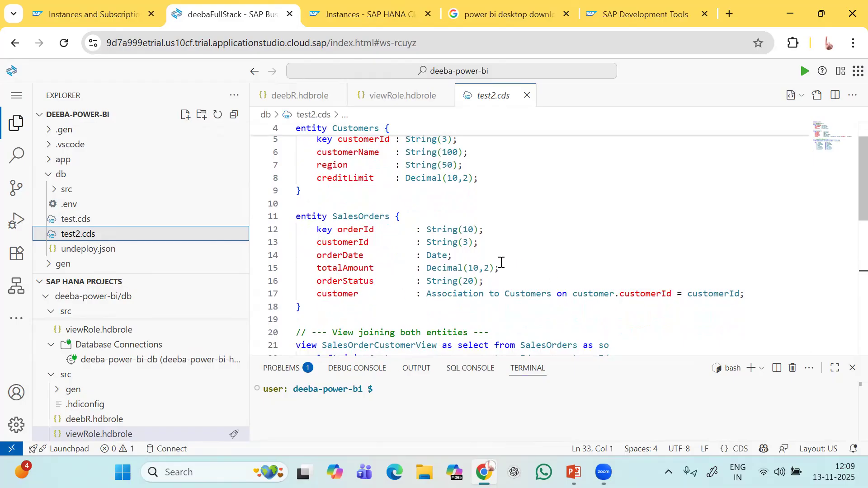
pyautogui.doubleClick(342, 242)
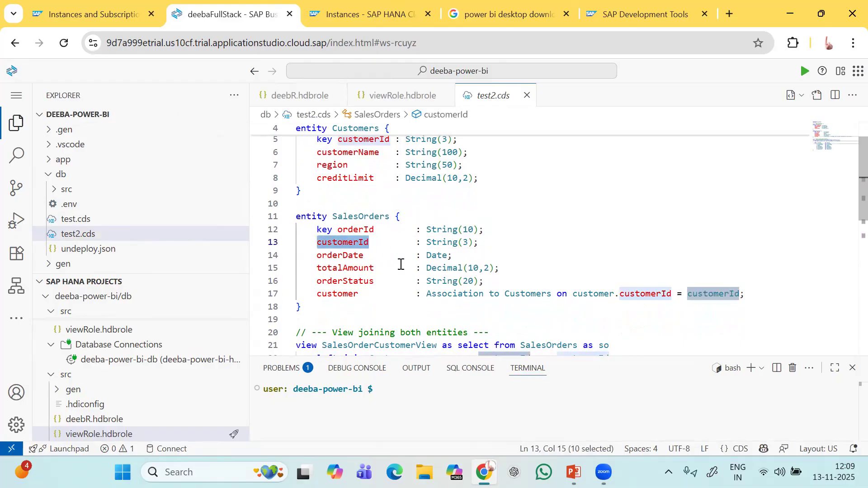
pyautogui.scroll(1, 402, 265)
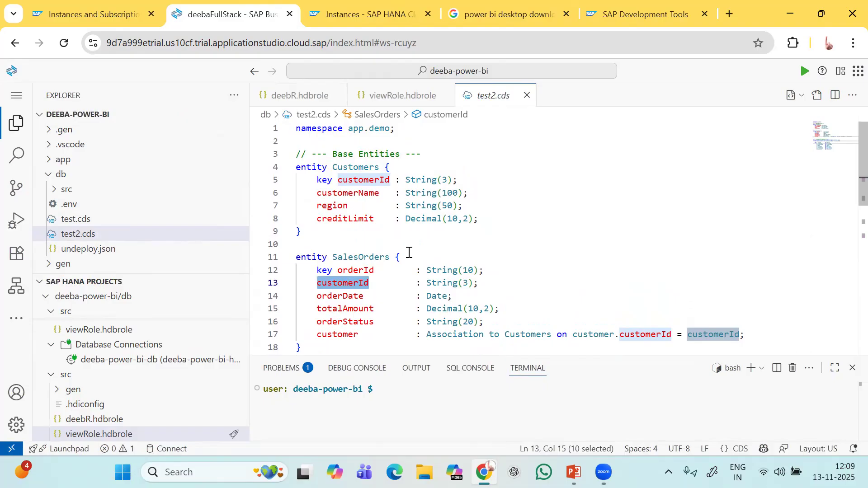
pyautogui.scroll(-2, 409, 251)
pyautogui.scroll(-1, 409, 252)
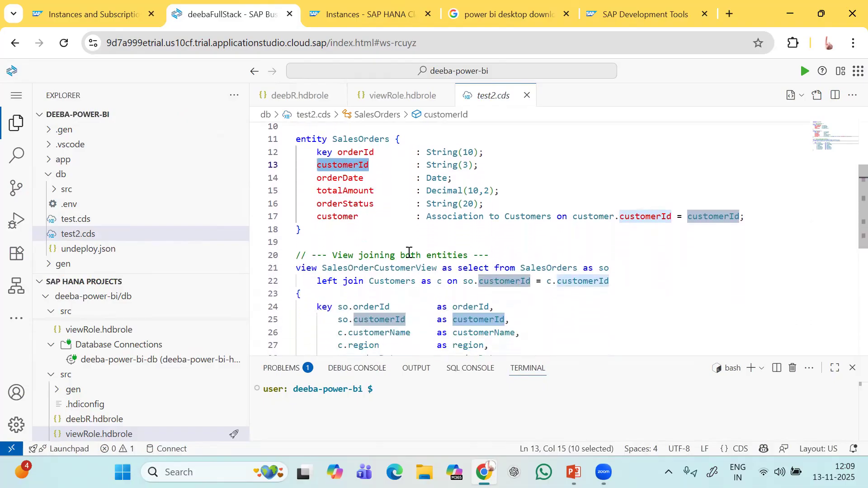
pyautogui.scroll(-3, 409, 252)
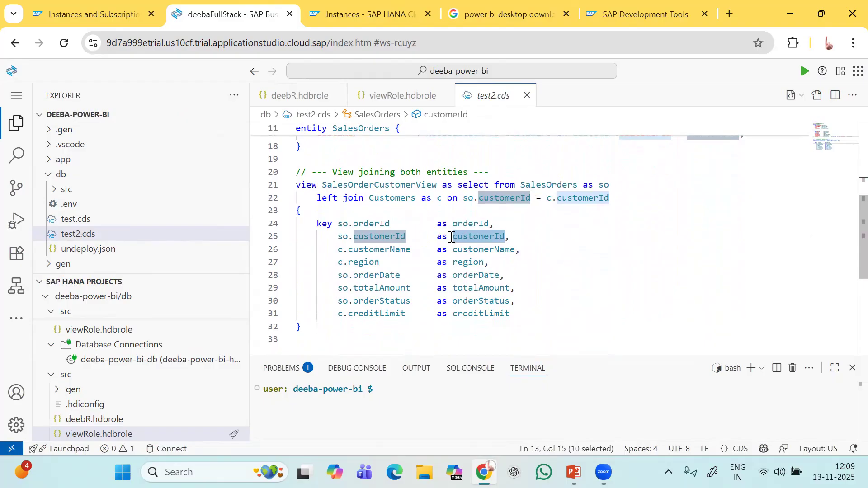
pyautogui.scroll(-1, 555, 295)
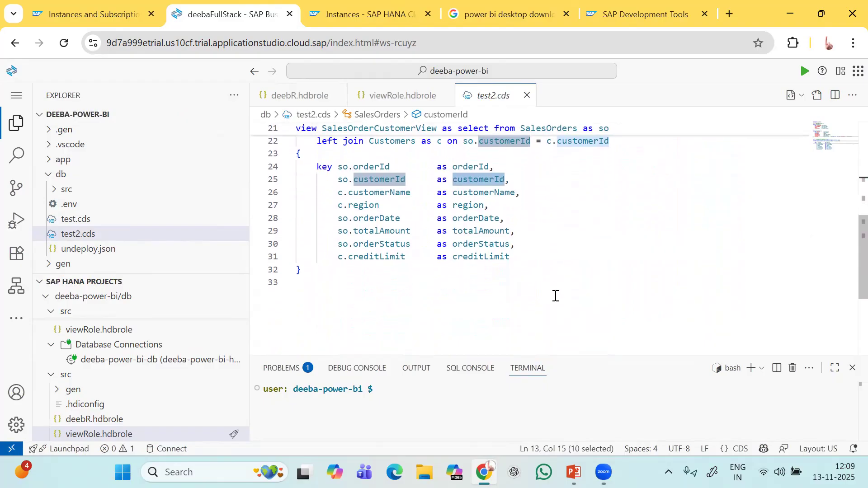
pyautogui.scroll(2, 555, 296)
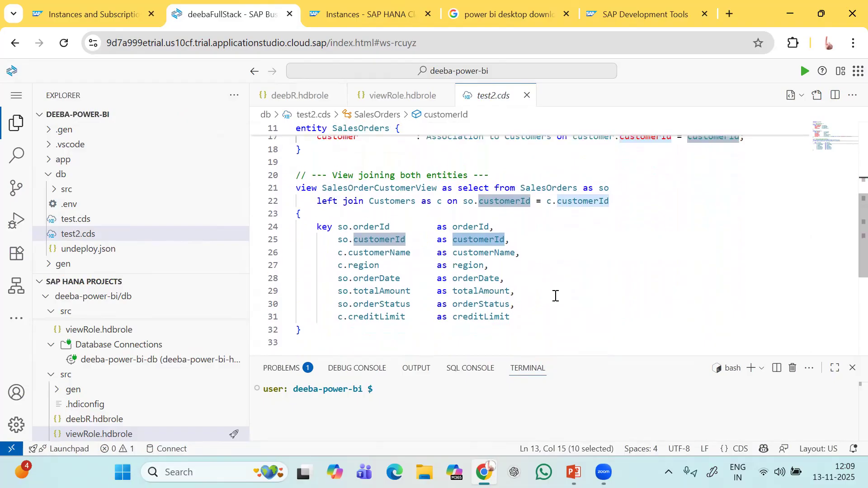
pyautogui.scroll(2, 556, 296)
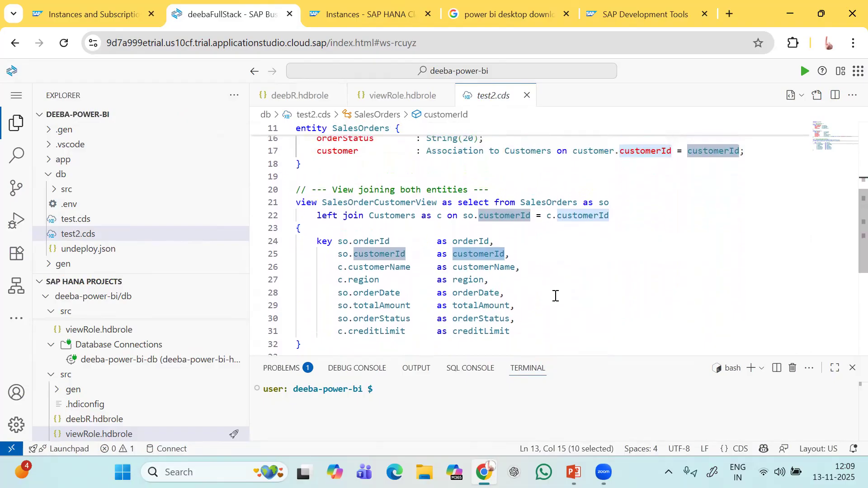
pyautogui.scroll(2, 556, 296)
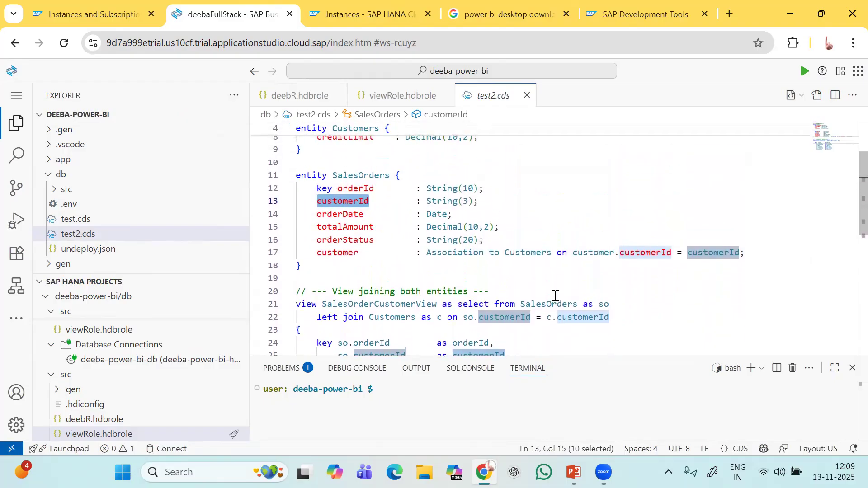
pyautogui.scroll(-2, 556, 296)
pyautogui.scroll(1, 555, 296)
pyautogui.scroll(3, 556, 296)
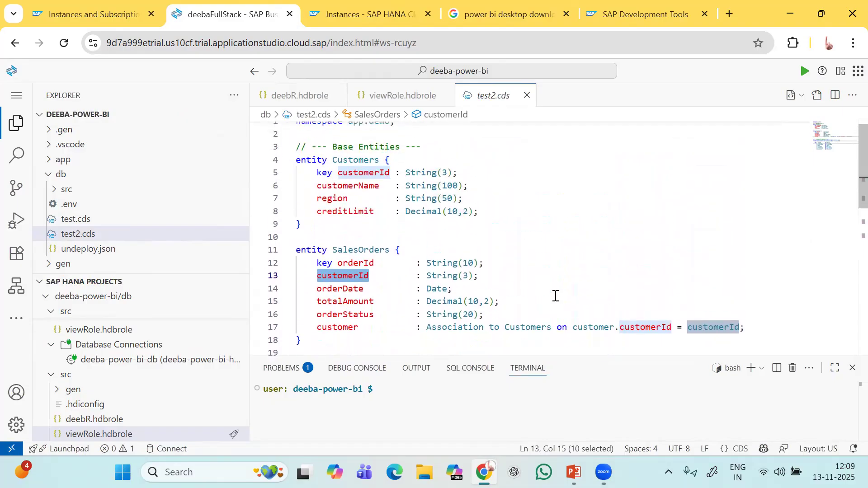
pyautogui.scroll(-1, 556, 295)
pyautogui.scroll(-2, 556, 295)
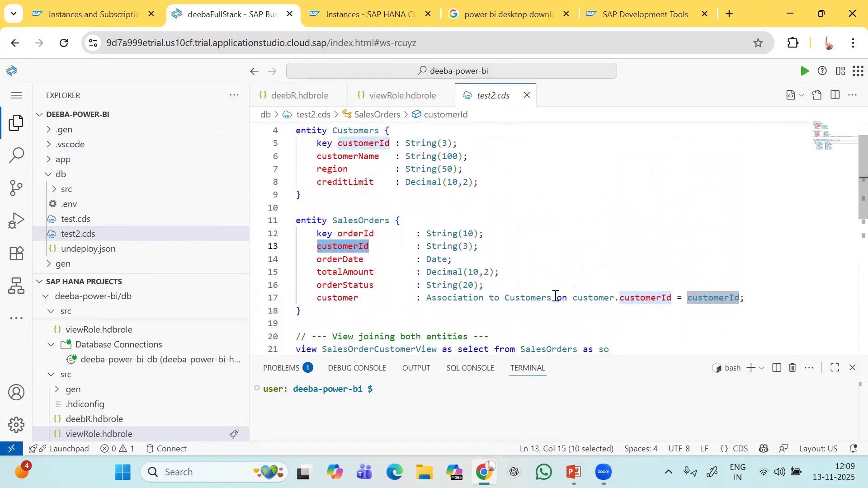
pyautogui.scroll(2, 556, 296)
pyautogui.scroll(-5, 555, 296)
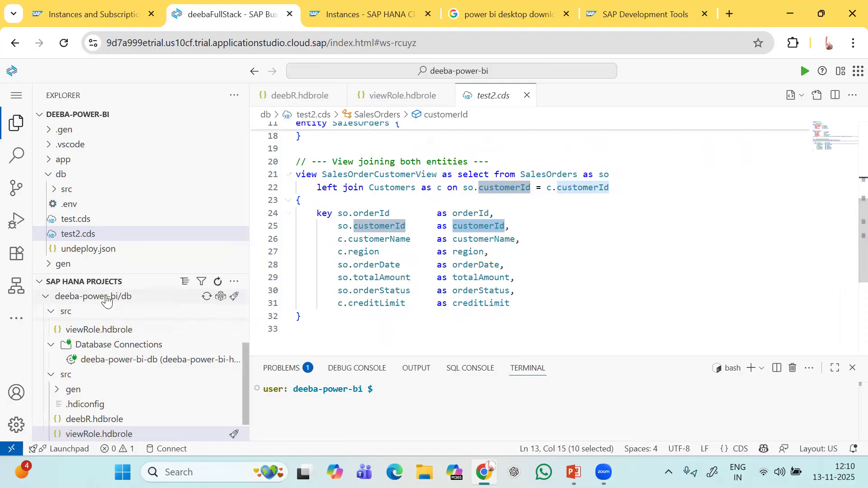
# Collapse the SAP HANA PROJECTS section to reveal the full project file tree.
pyautogui.click(40, 284)
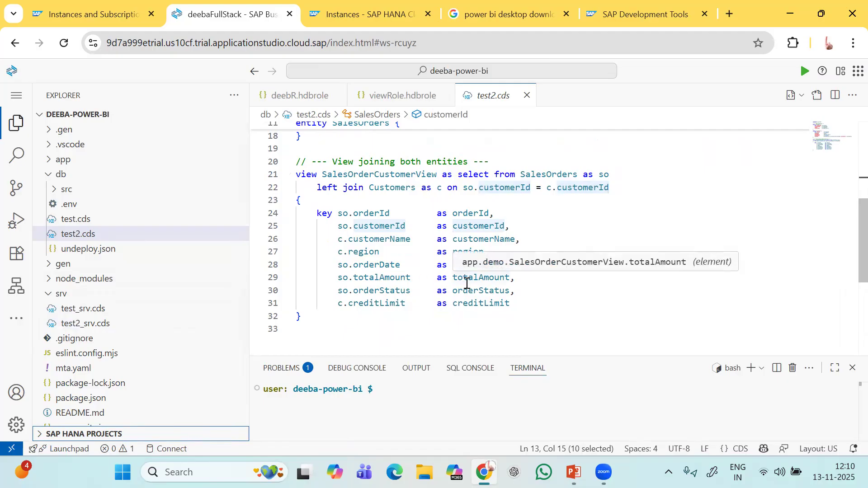
pyautogui.moveTo(467, 293)
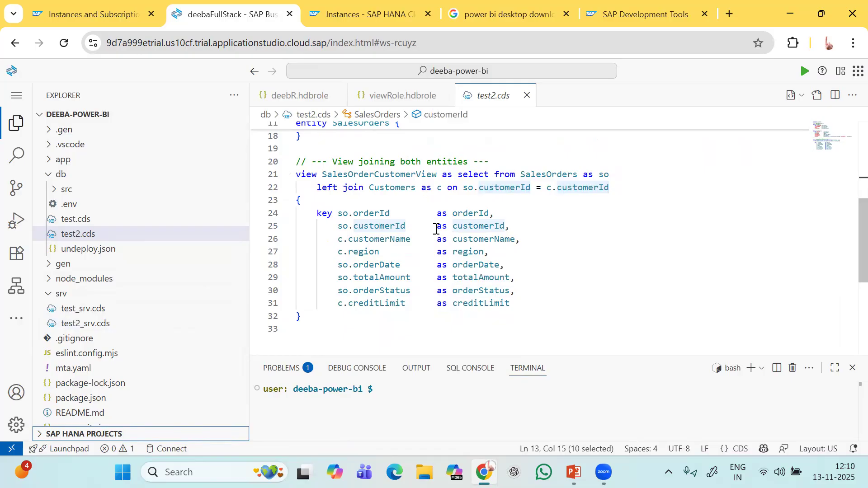
pyautogui.scroll(1, 473, 266)
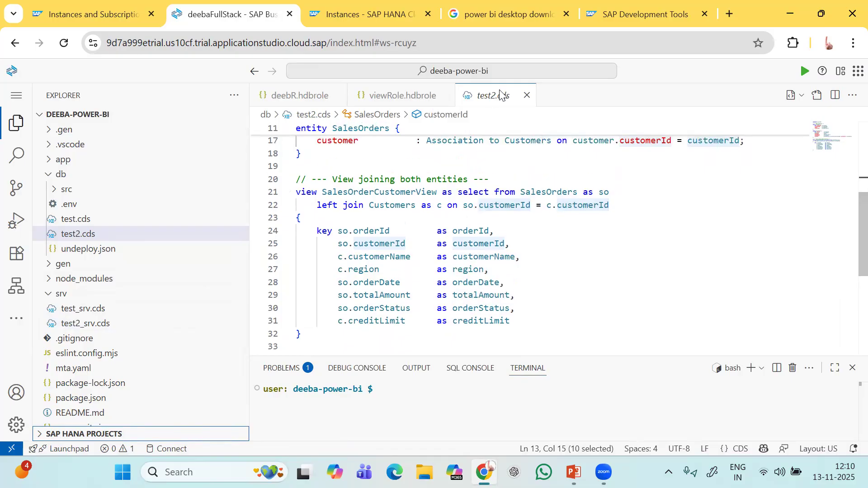
# Refresh the HANA Cloud instance list, open DEEBAdb's details and copy its SQL endpoint.
pyautogui.click(397, 11)
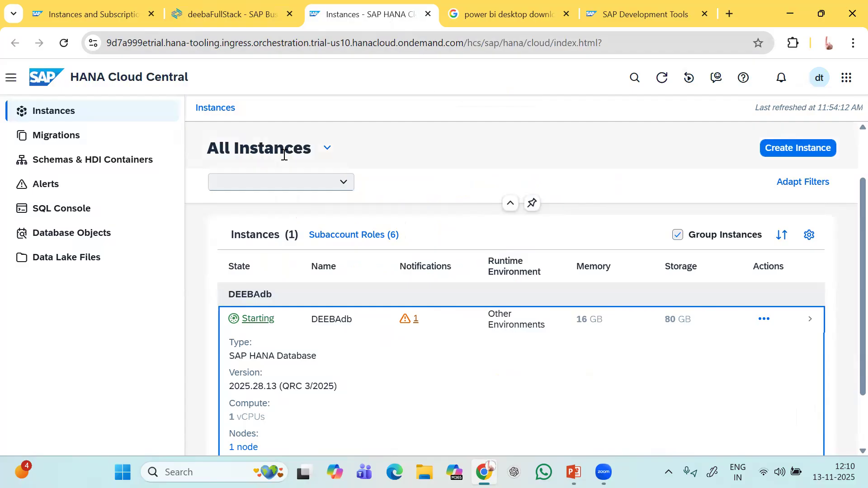
pyautogui.click(64, 42)
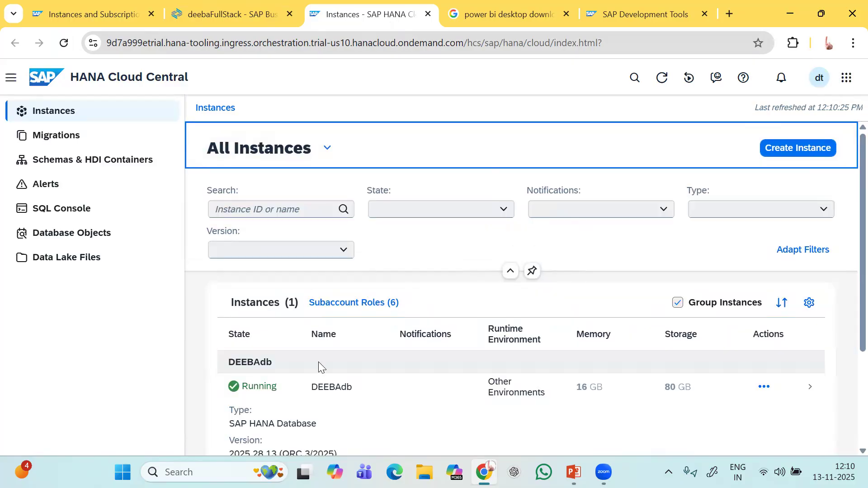
pyautogui.scroll(-1, 319, 366)
pyautogui.scroll(-2, 319, 367)
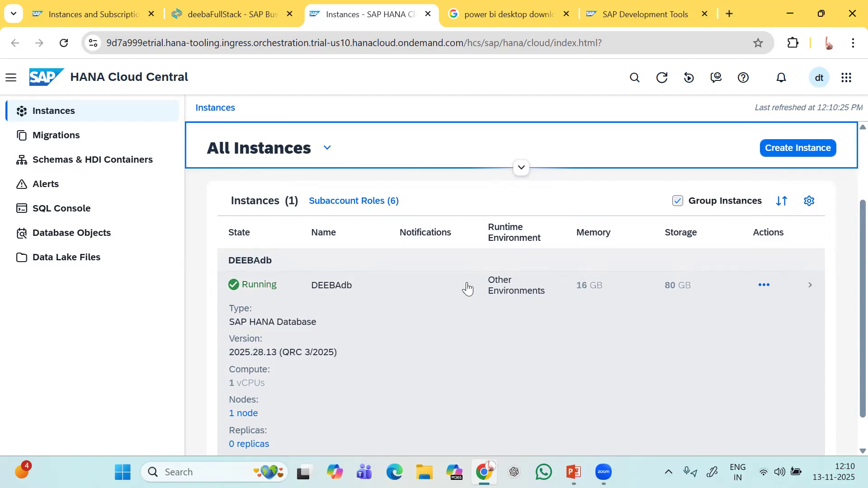
pyautogui.click(445, 287)
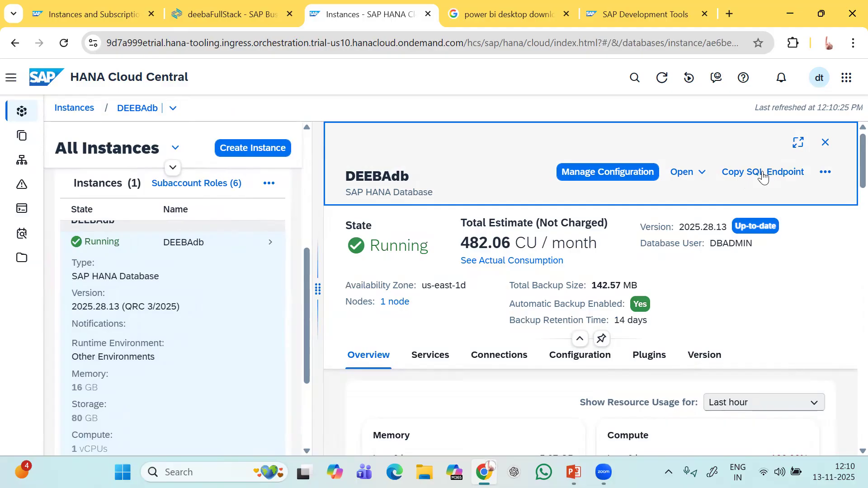
pyautogui.click(764, 177)
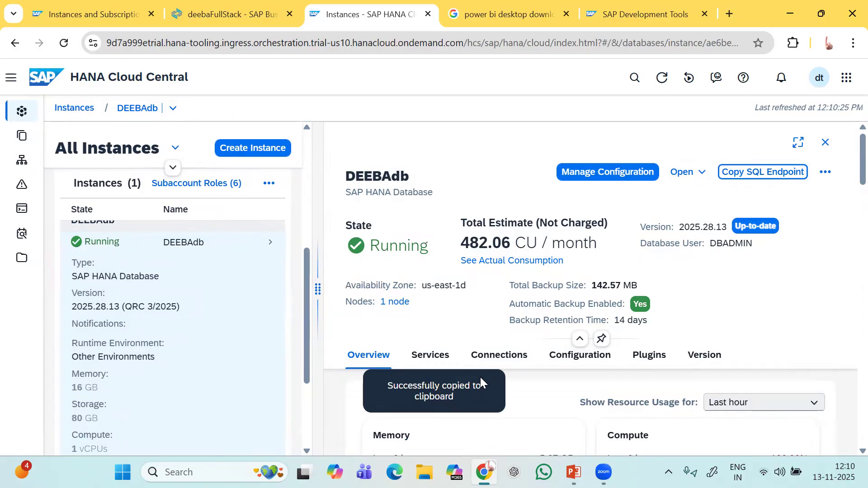
pyautogui.click(166, 472)
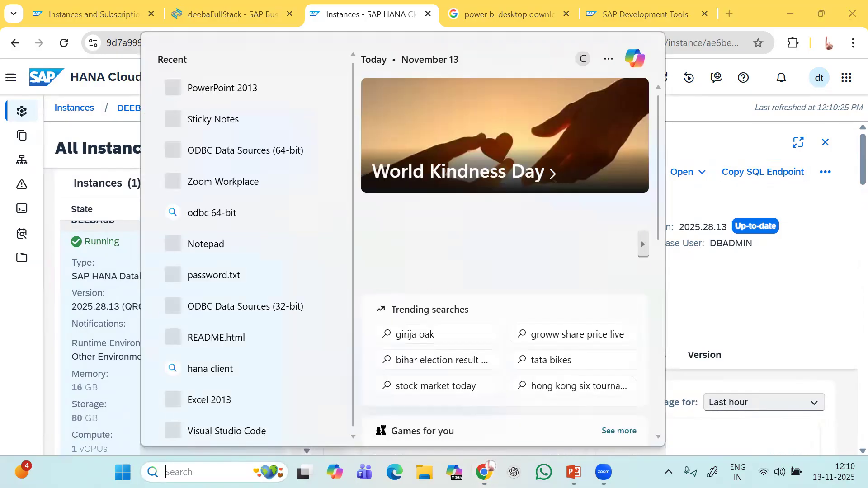
# Paste the SQL endpoint under the saved host line in the database note to compare, then undo it.
pyautogui.click(234, 130)
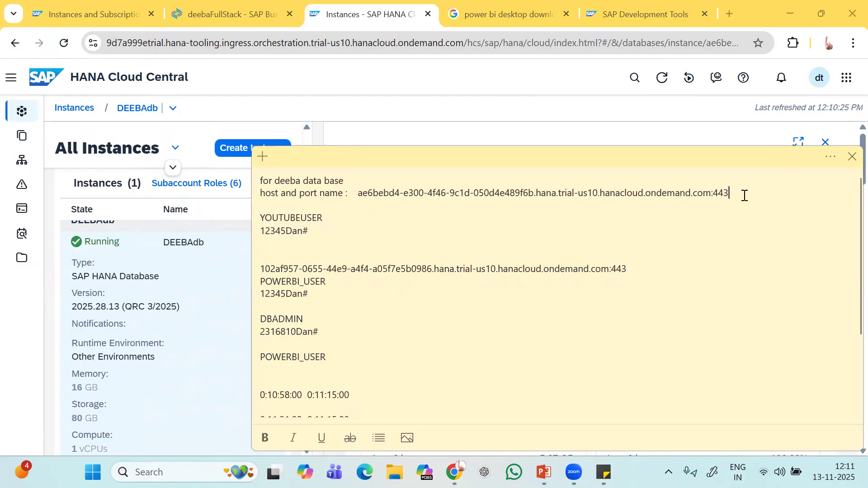
pyautogui.press('Return')
pyautogui.hotkey('ctrl', 'v')
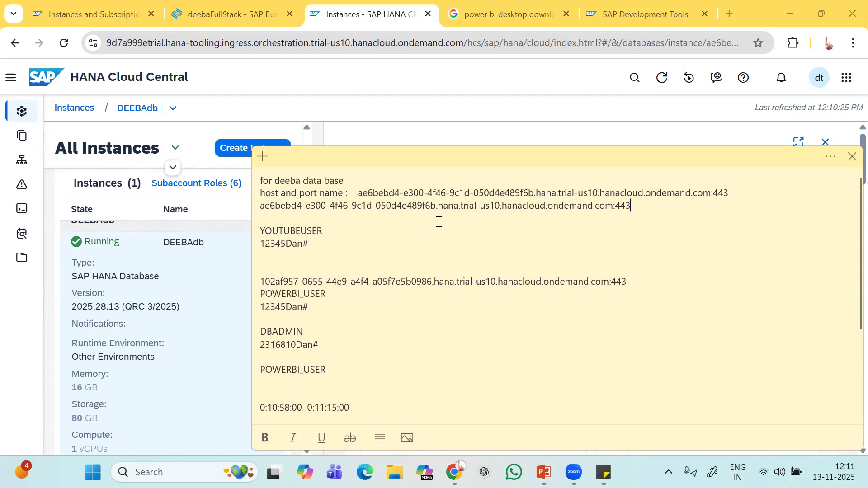
pyautogui.hotkey('ctrl', 'z')
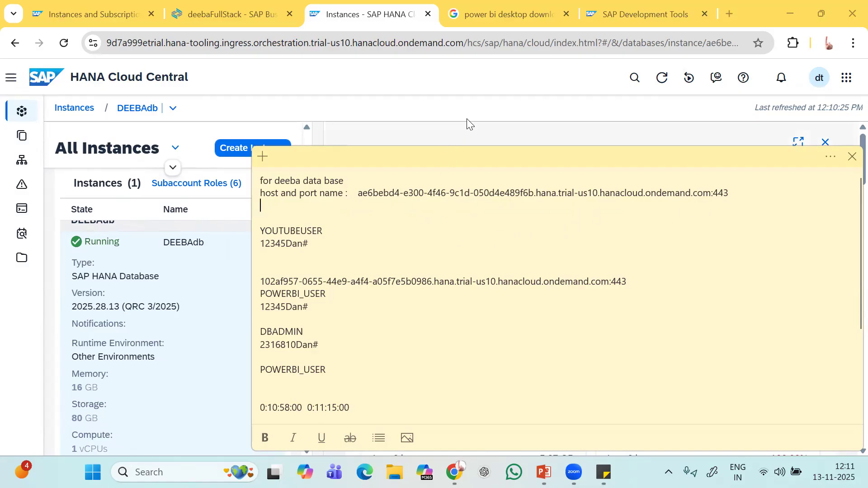
pyautogui.click(473, 89)
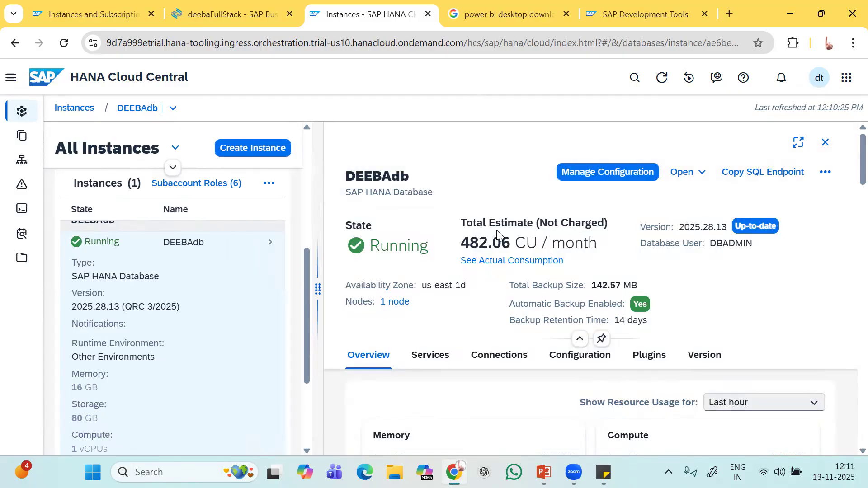
# Close the DEEBAdb detail panel and open the instance in SAP HANA Cockpit from its Actions menu.
pyautogui.click(825, 142)
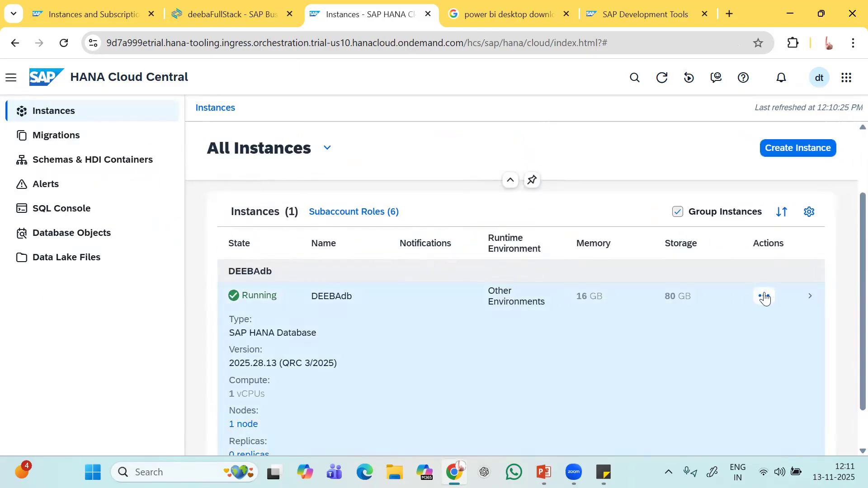
pyautogui.click(765, 296)
pyautogui.scroll(-3, 764, 296)
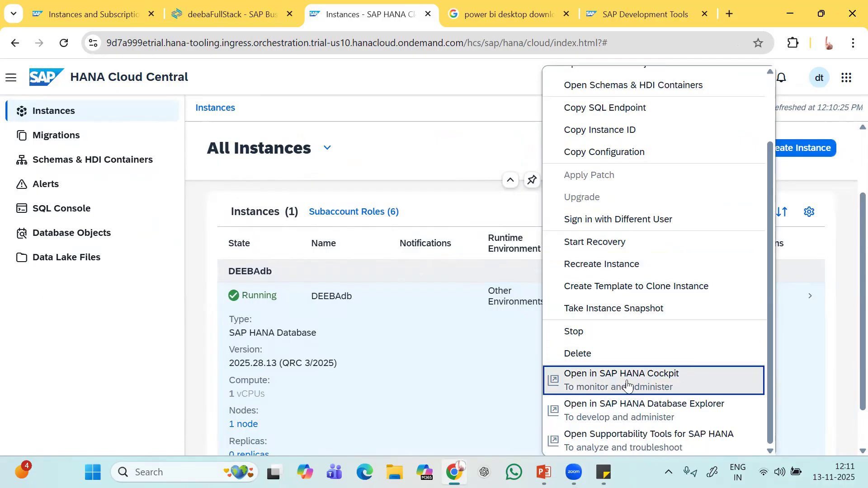
pyautogui.click(627, 382)
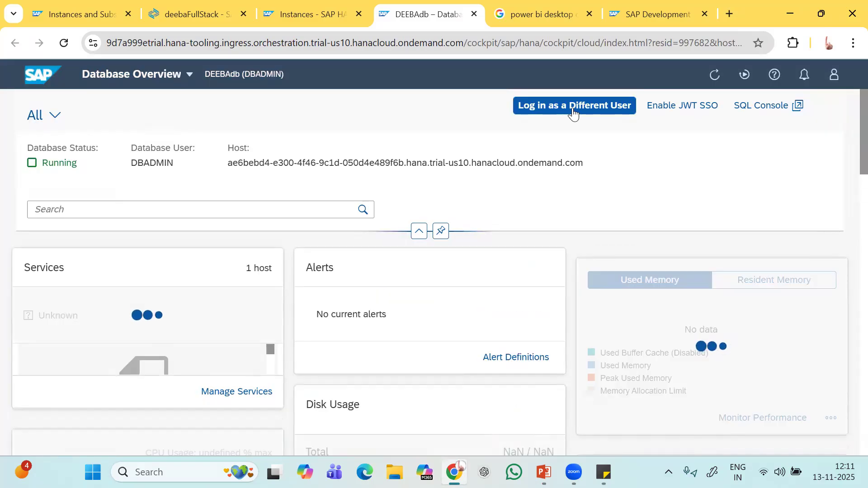
# Clear the cached logon credentials for DEEBAdb via Log in as a Different User.
pyautogui.click(572, 109)
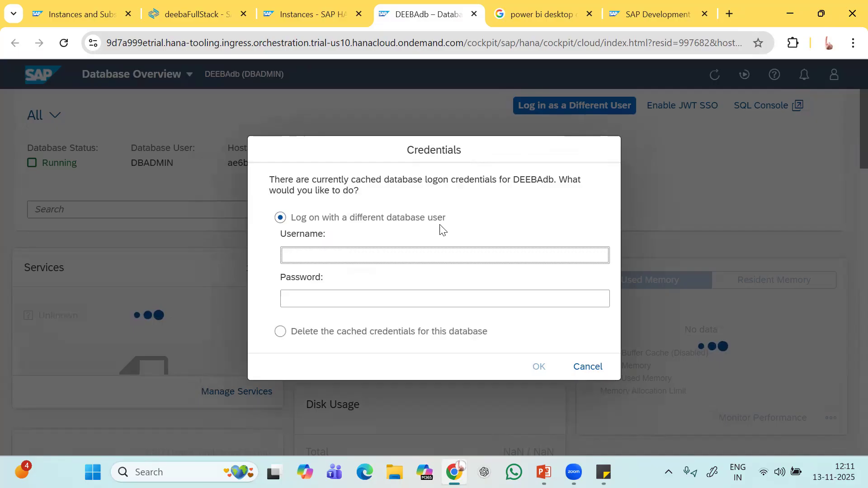
pyautogui.click(280, 331)
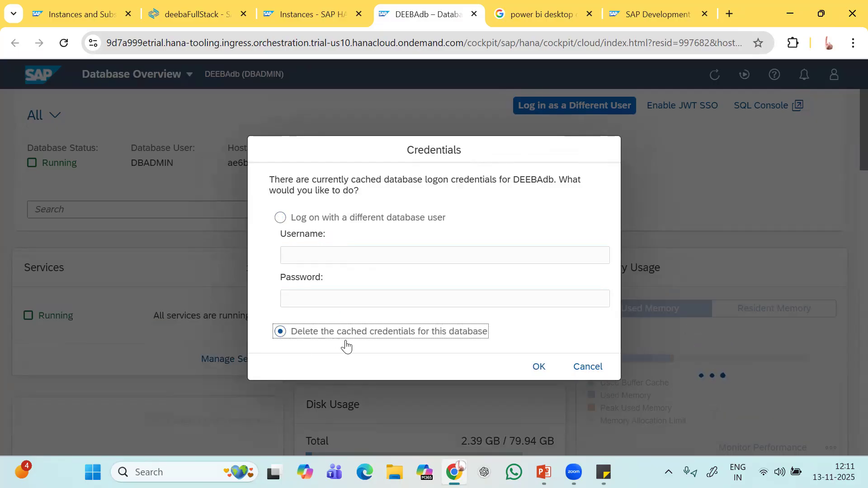
pyautogui.click(538, 368)
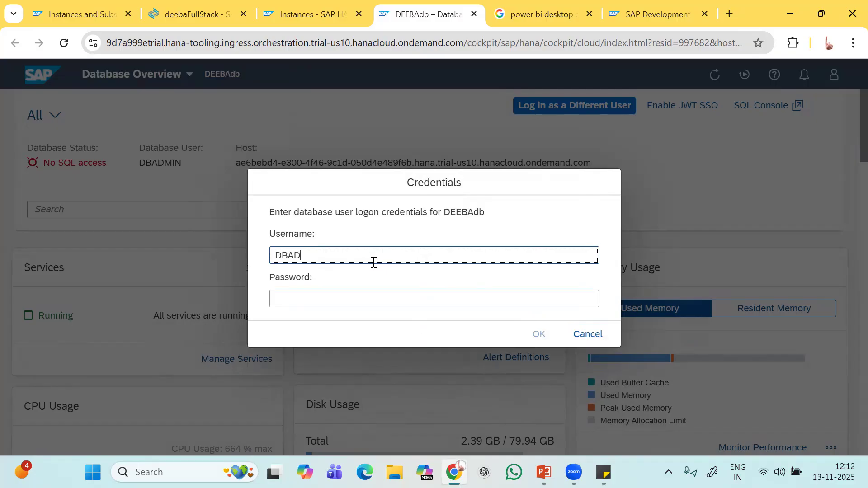
# Log on with the database user's password, declining to save it in the browser.
pyautogui.press('Tab')
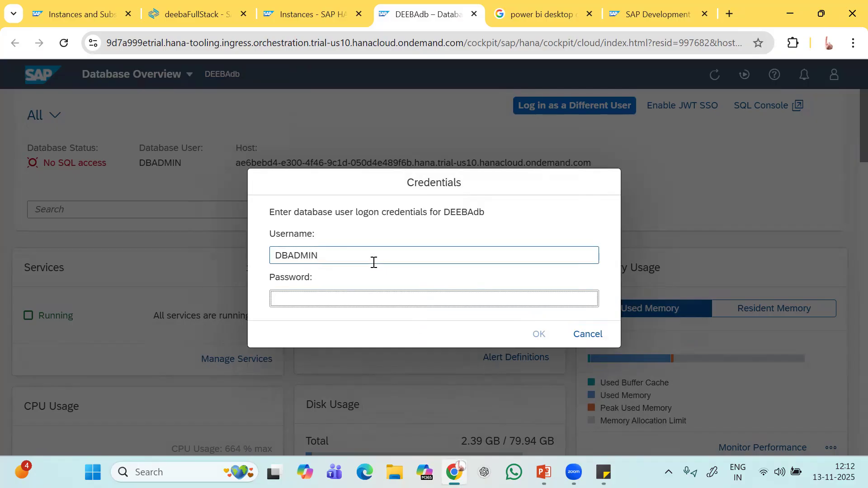
pyautogui.write('•••••••')
pyautogui.press('capslock')
pyautogui.write('•')
pyautogui.press('capslock')
pyautogui.write('•')
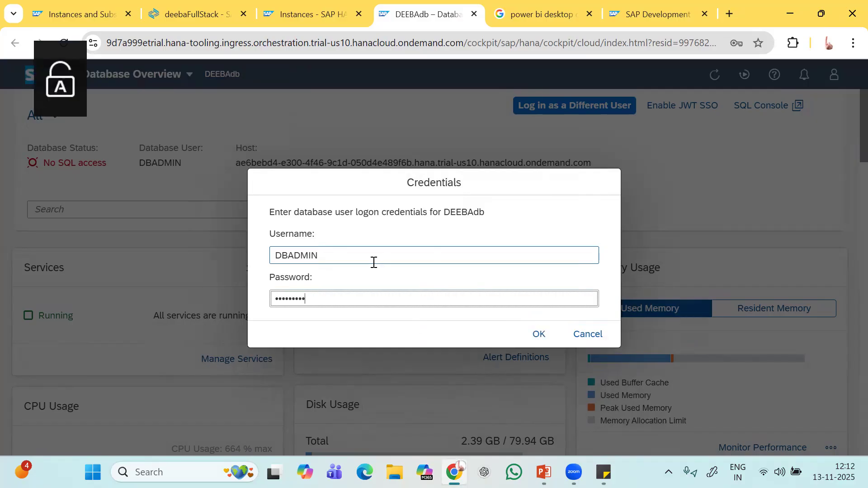
pyautogui.write('•')
pyautogui.click(540, 335)
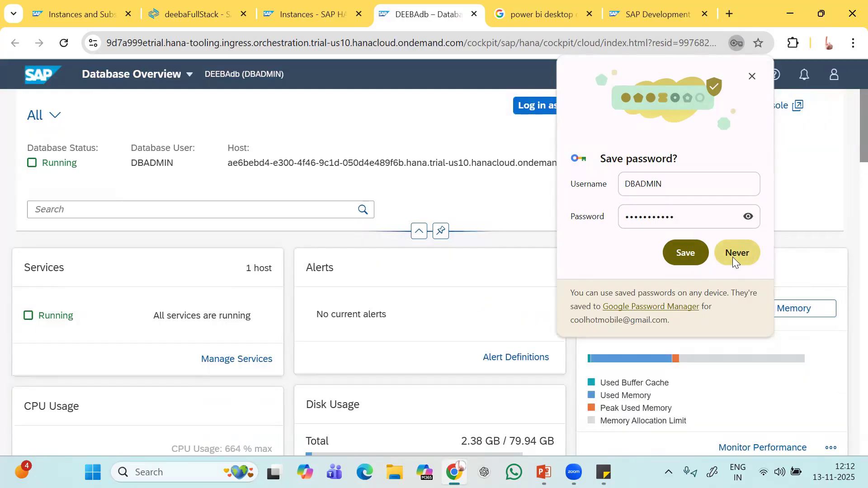
pyautogui.click(733, 257)
# Bring up the Credentials dialog to log on as a different database user.
pyautogui.scroll(-1, 534, 291)
pyautogui.scroll(1, 534, 292)
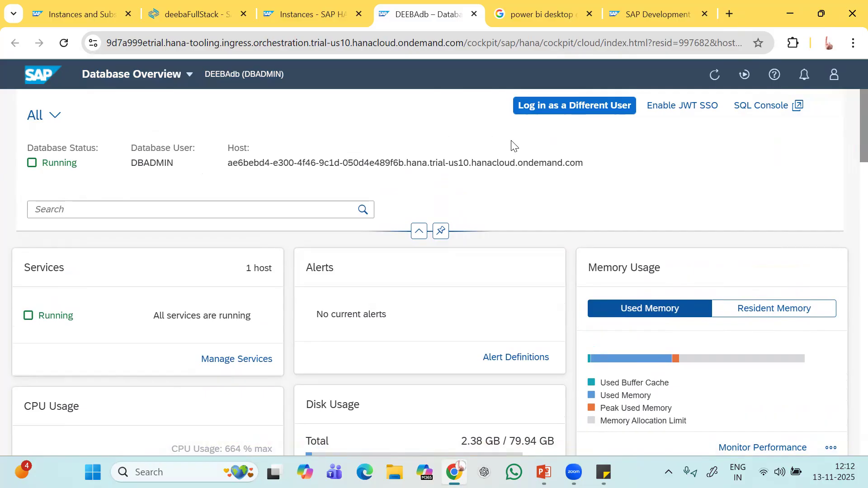
pyautogui.click(596, 109)
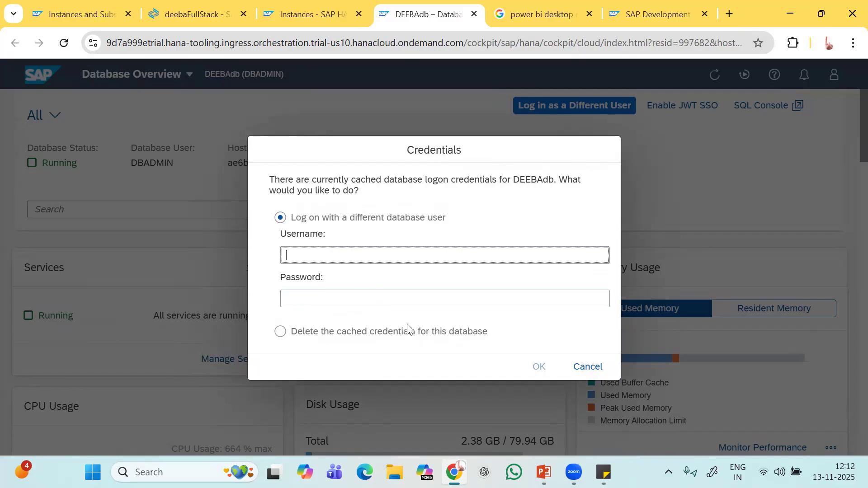
pyautogui.click(281, 332)
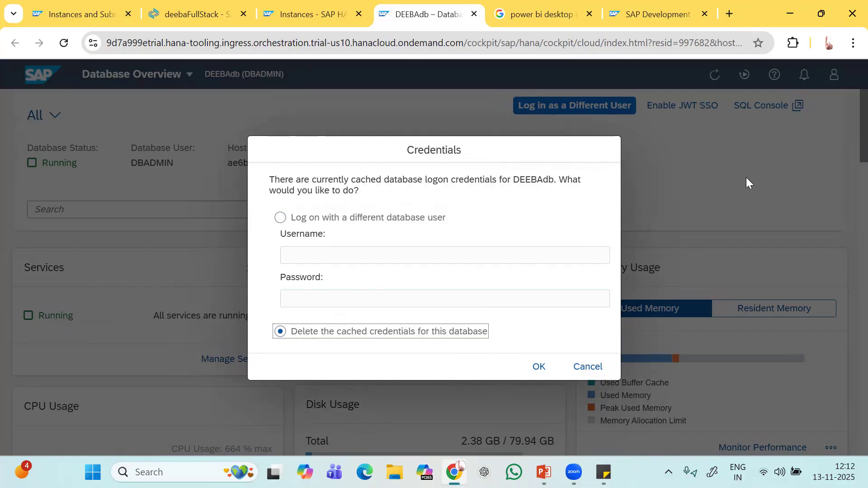
pyautogui.click(588, 368)
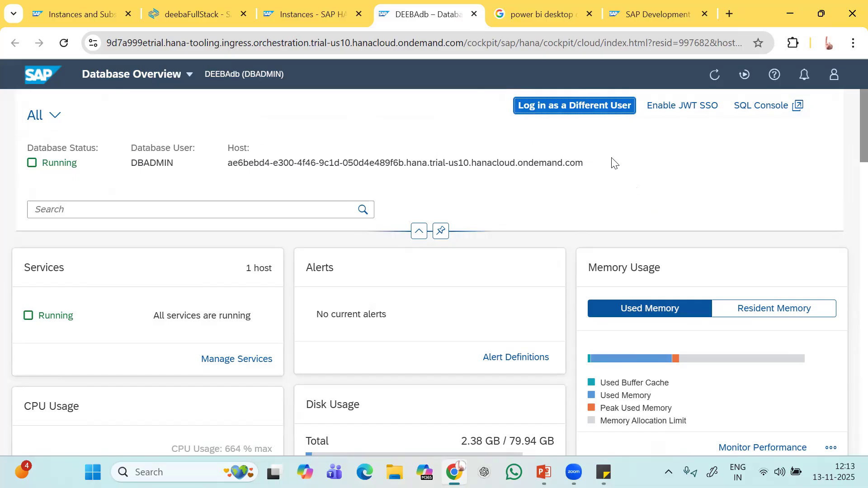
pyautogui.scroll(-2, 616, 176)
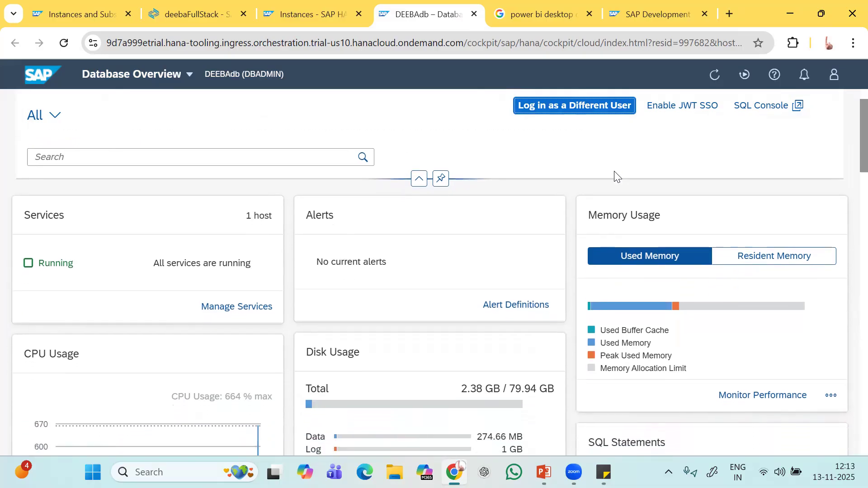
pyautogui.scroll(2, 616, 176)
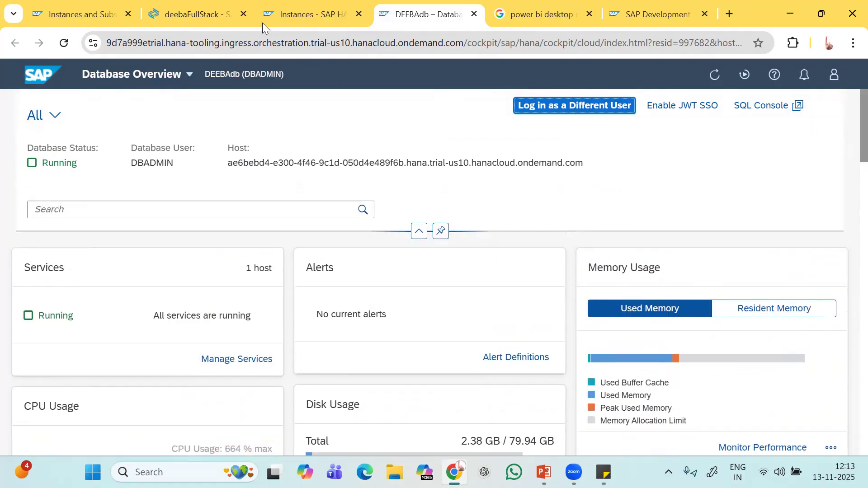
pyautogui.click(55, 122)
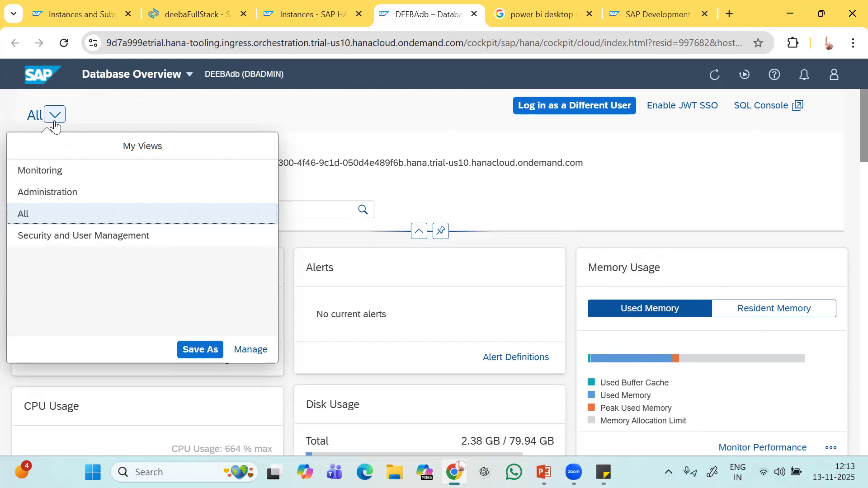
pyautogui.click(58, 171)
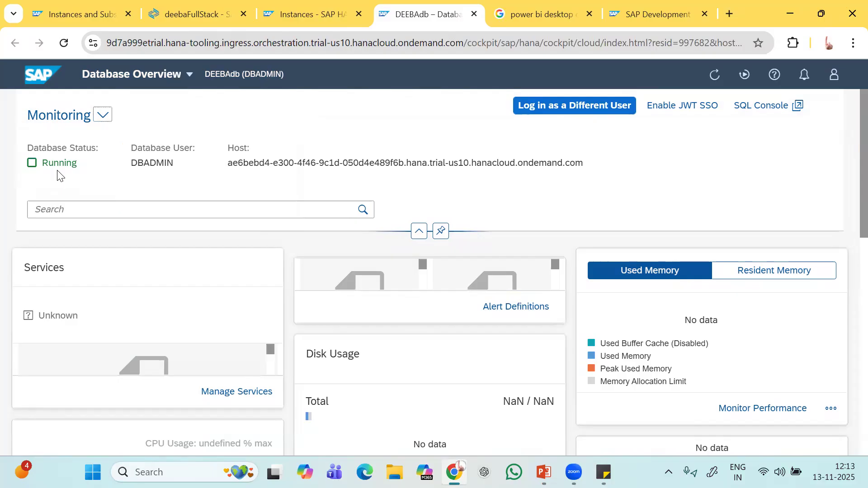
pyautogui.scroll(-5, 152, 325)
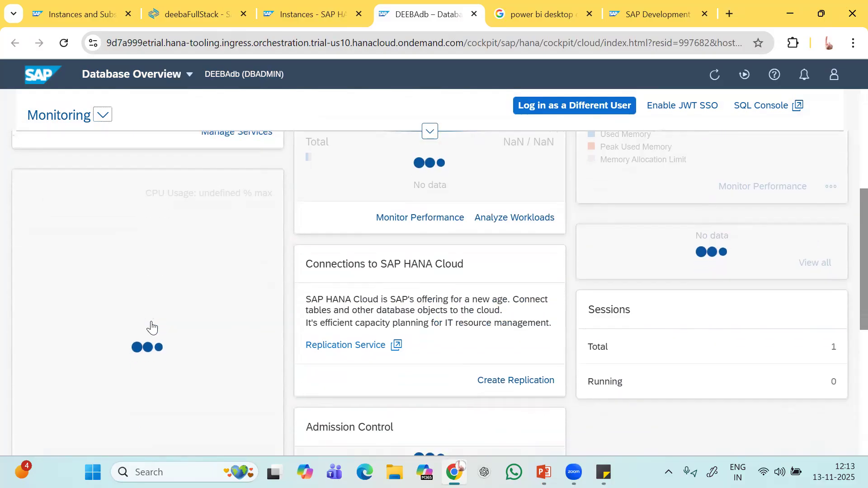
pyautogui.scroll(5, 153, 325)
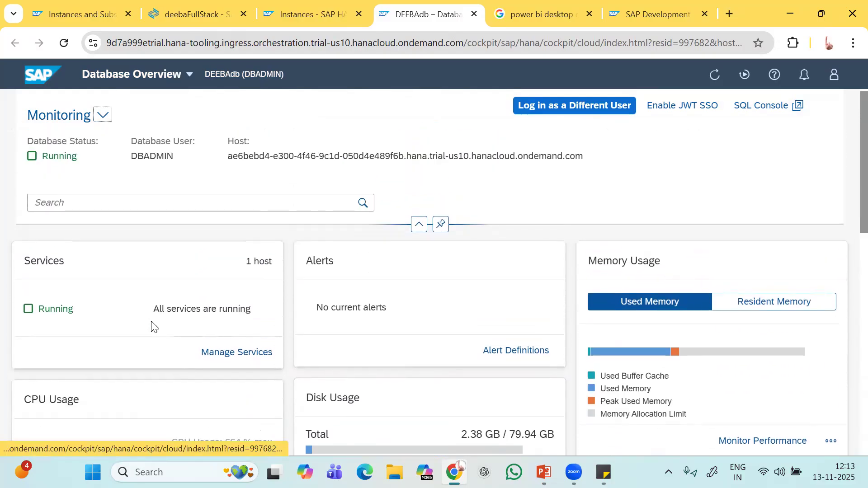
pyautogui.click(104, 115)
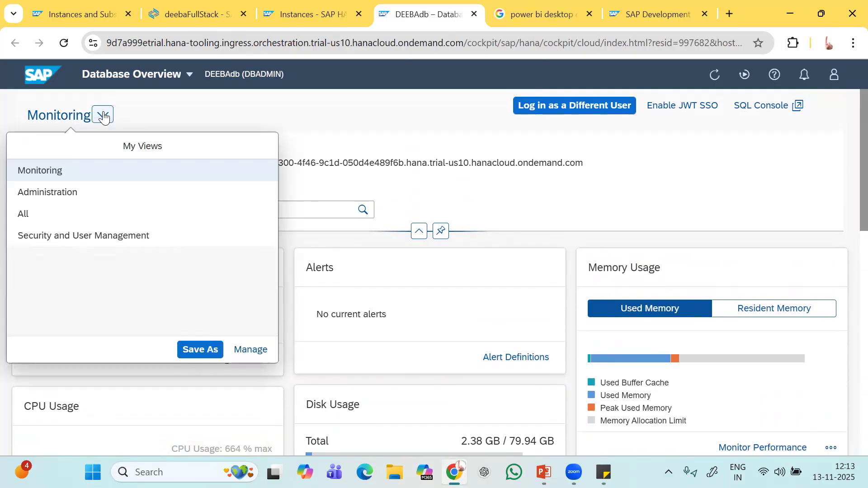
pyautogui.click(73, 213)
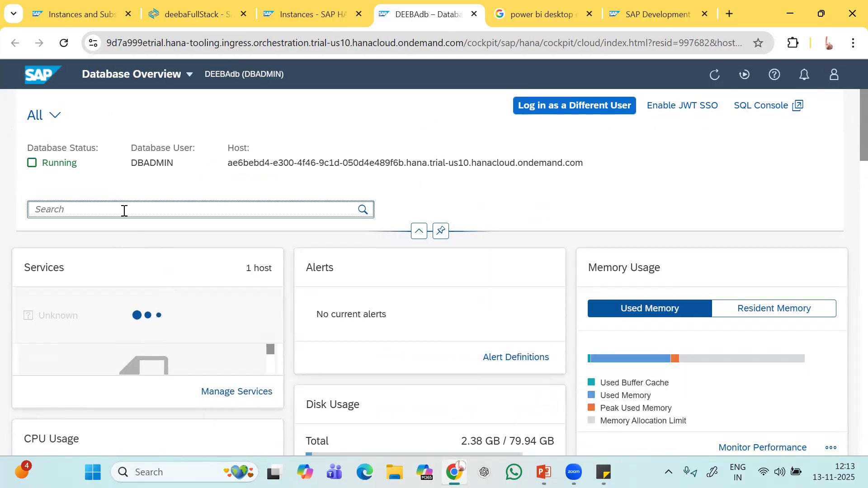
# Search the DEEBAdb overview for user settings and open User Management.
pyautogui.write('roles')
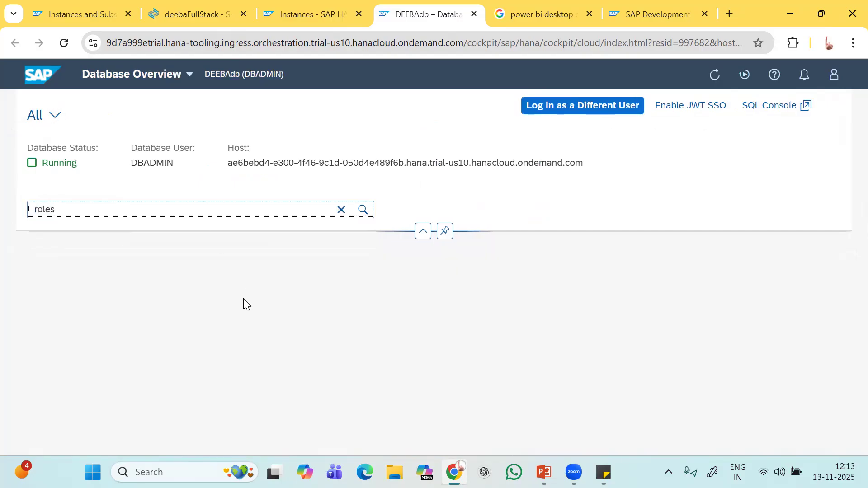
pyautogui.press('BackSpace')
pyautogui.press('BackSpace')
pyautogui.write('user')
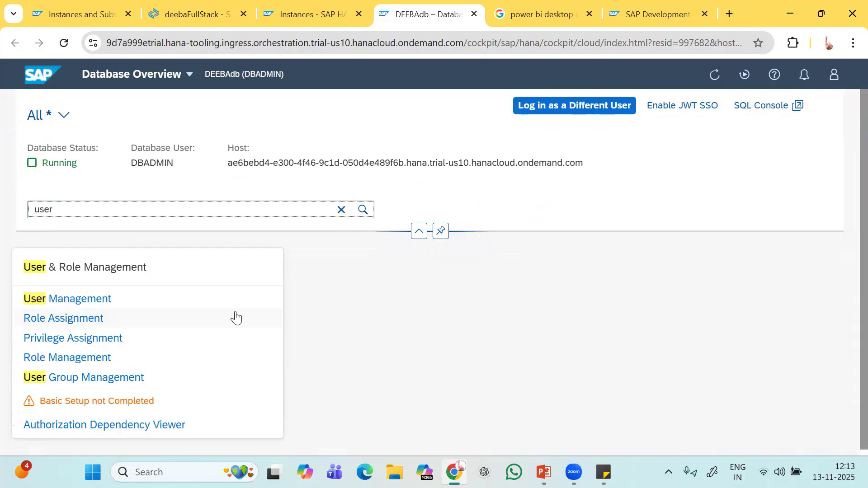
pyautogui.click(90, 302)
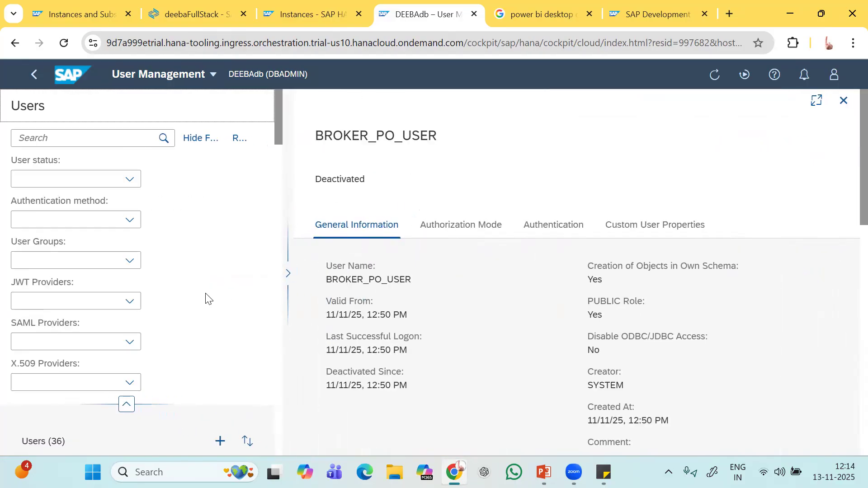
# Choose Create User from the Users panel's + menu to start a new database user.
pyautogui.scroll(-5, 207, 298)
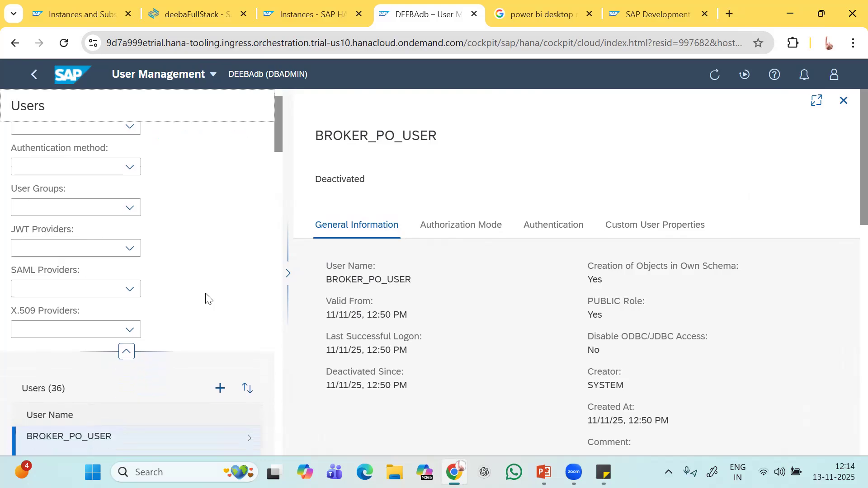
pyautogui.scroll(-3, 205, 293)
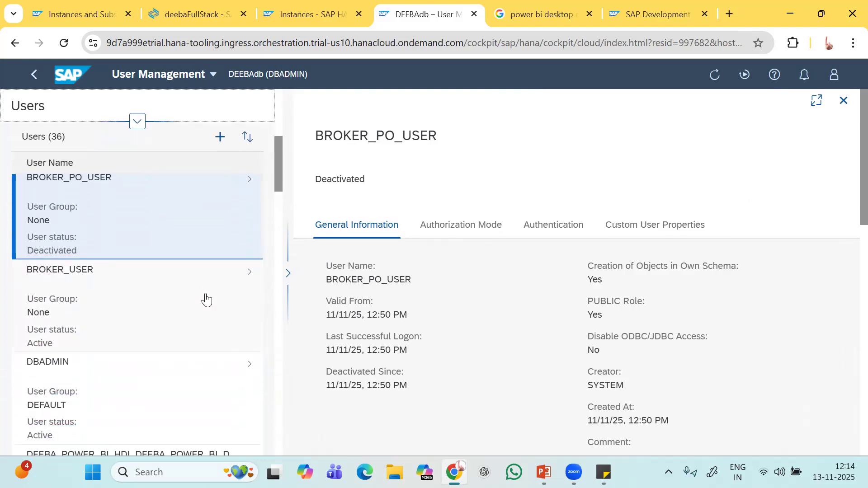
pyautogui.scroll(5, 205, 293)
pyautogui.scroll(1, 205, 294)
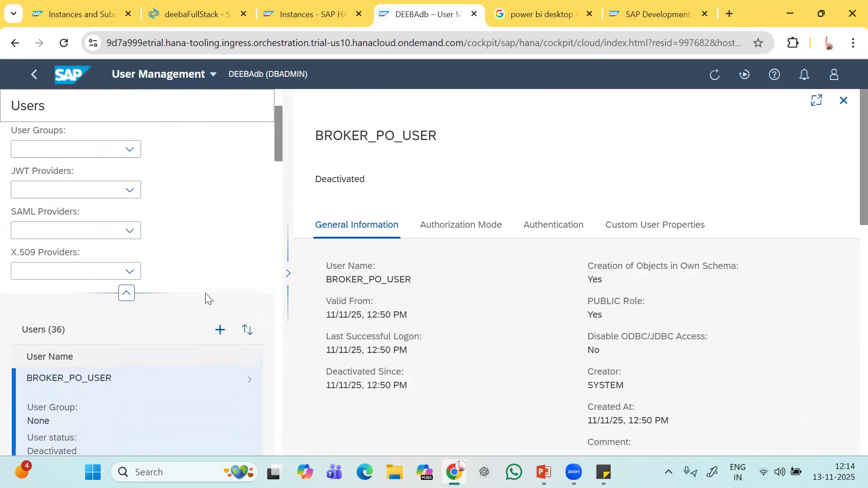
pyautogui.click(221, 334)
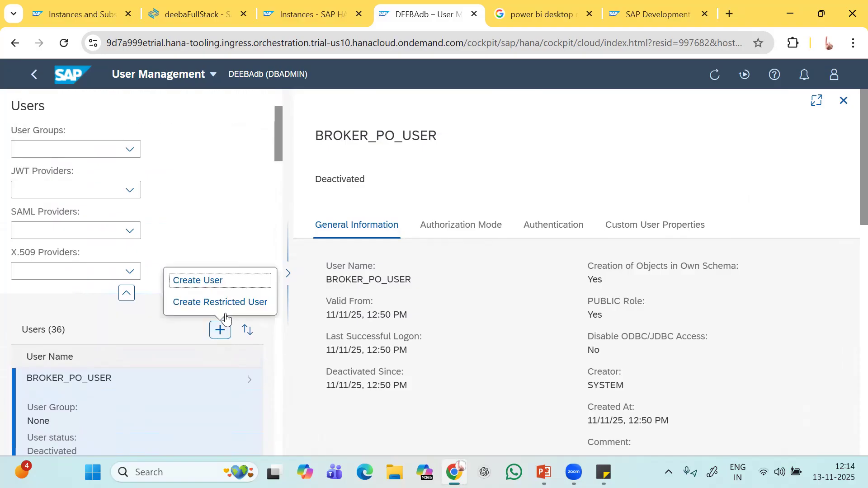
pyautogui.click(230, 217)
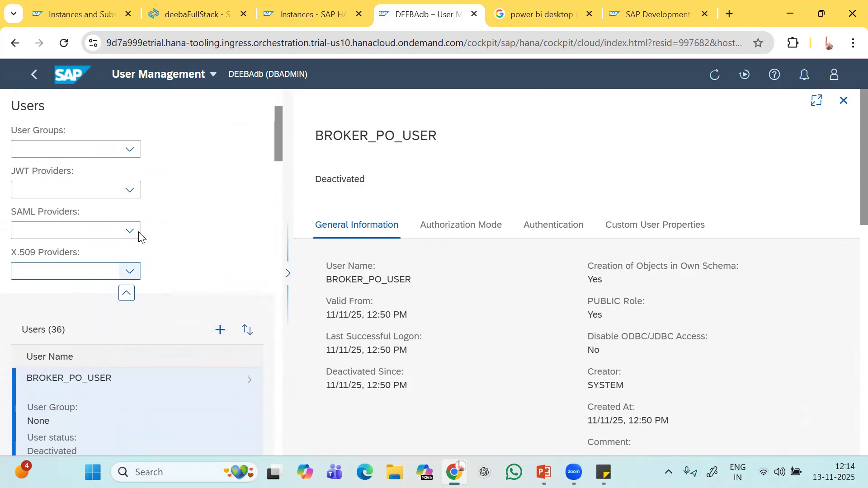
pyautogui.scroll(3, 141, 235)
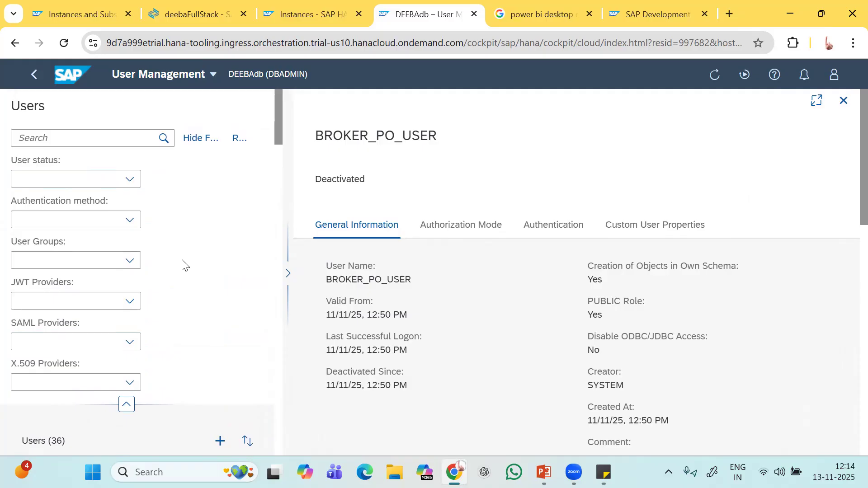
pyautogui.scroll(-3, 228, 234)
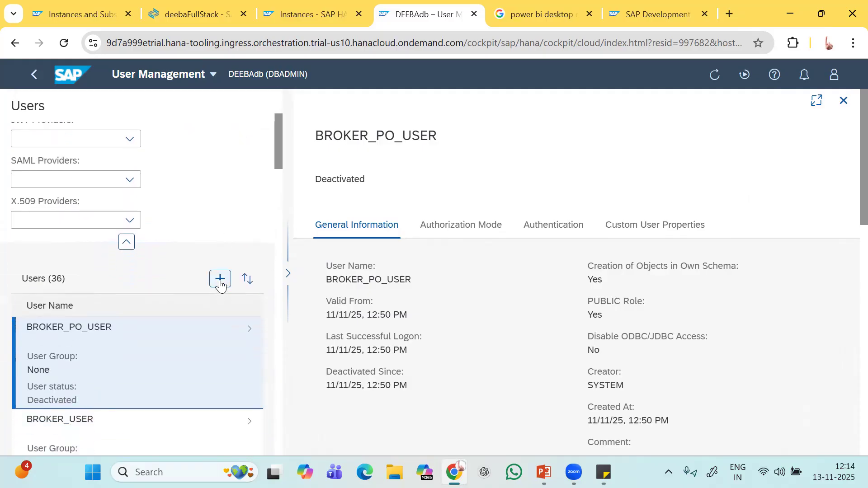
pyautogui.click(220, 284)
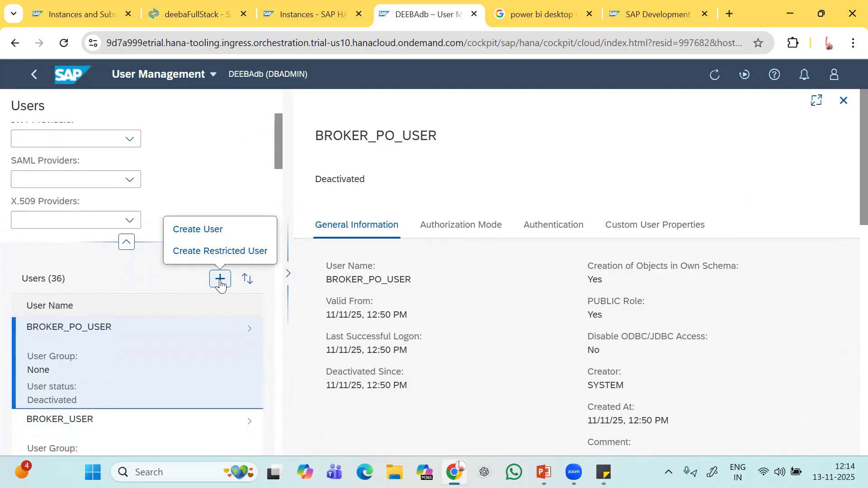
pyautogui.click(225, 230)
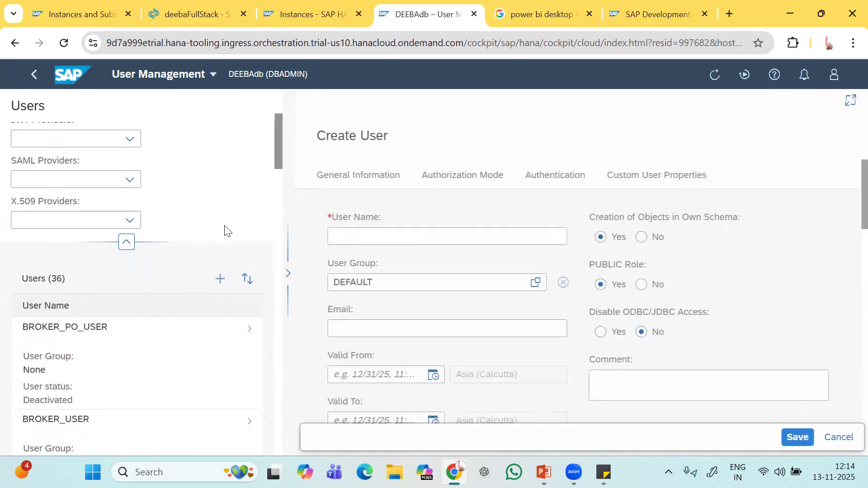
pyautogui.click(339, 233)
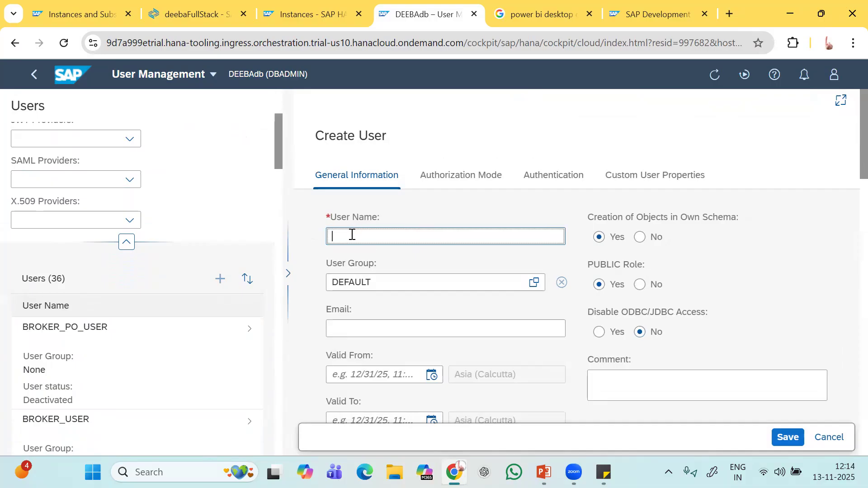
pyautogui.write('DEMOUSER')
pyautogui.scroll(-2, 407, 277)
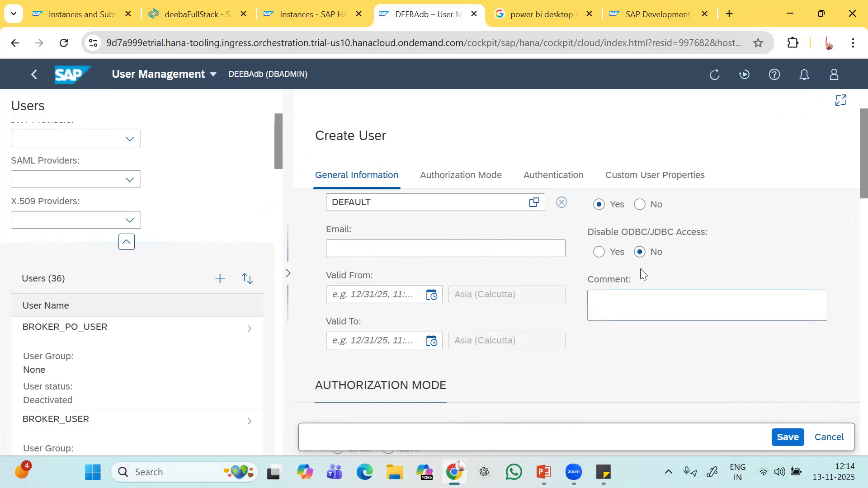
pyautogui.scroll(-3, 585, 351)
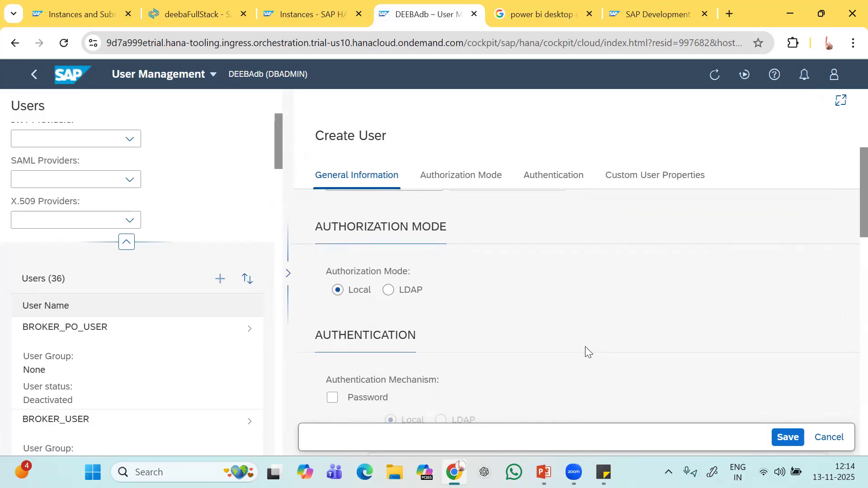
pyautogui.scroll(-1, 586, 350)
pyautogui.scroll(1, 586, 350)
pyautogui.scroll(-2, 585, 346)
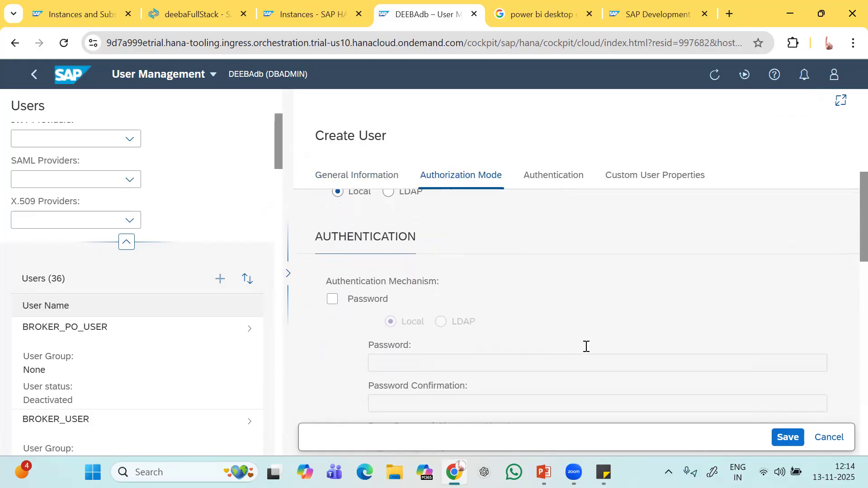
pyautogui.scroll(-1, 585, 346)
pyautogui.scroll(-2, 585, 346)
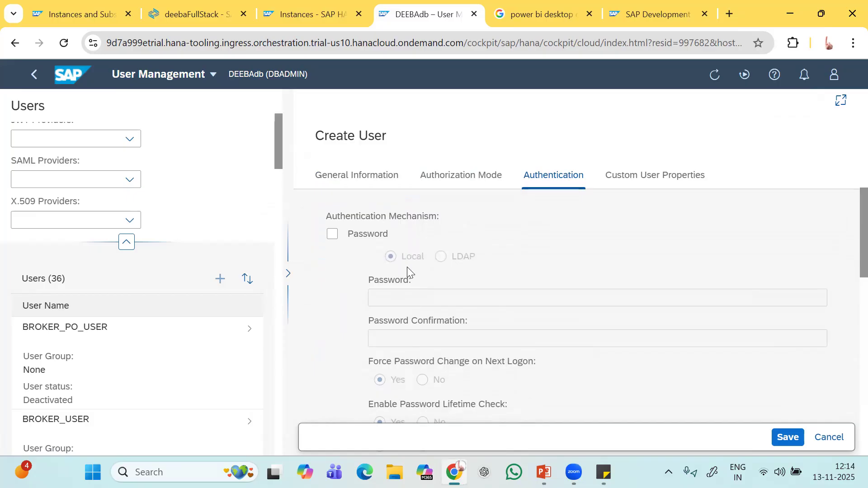
pyautogui.click(332, 234)
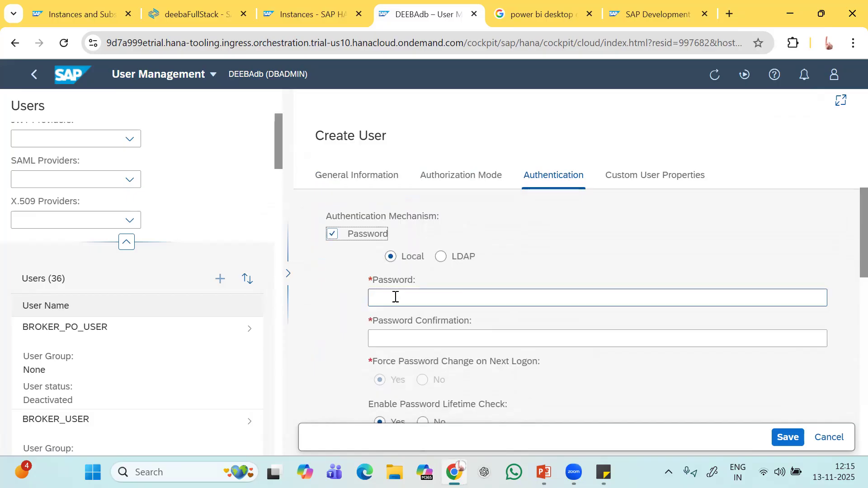
pyautogui.click(404, 301)
pyautogui.write('•••••')
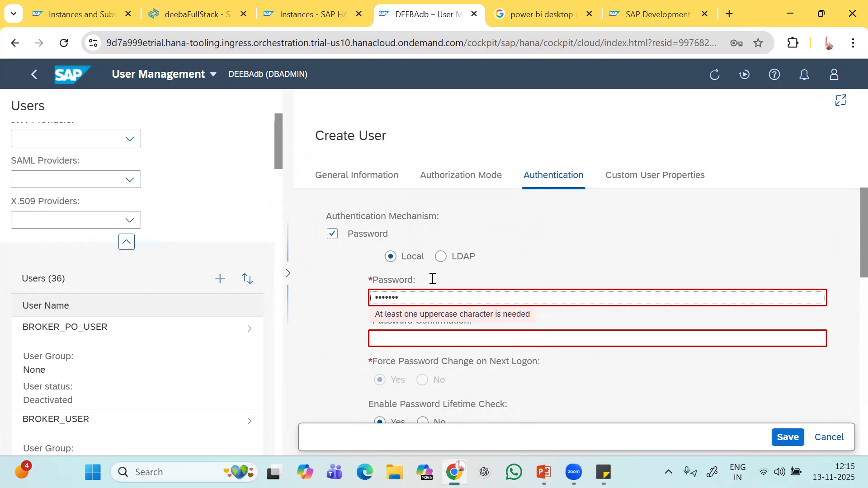
pyautogui.press('BackSpace')
pyautogui.press('BackSpace')
pyautogui.press('BackSpace')
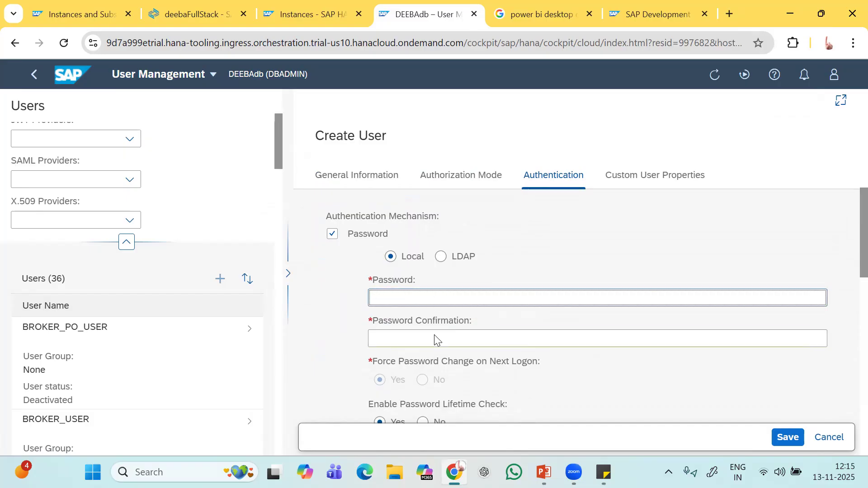
pyautogui.scroll(-2, 435, 344)
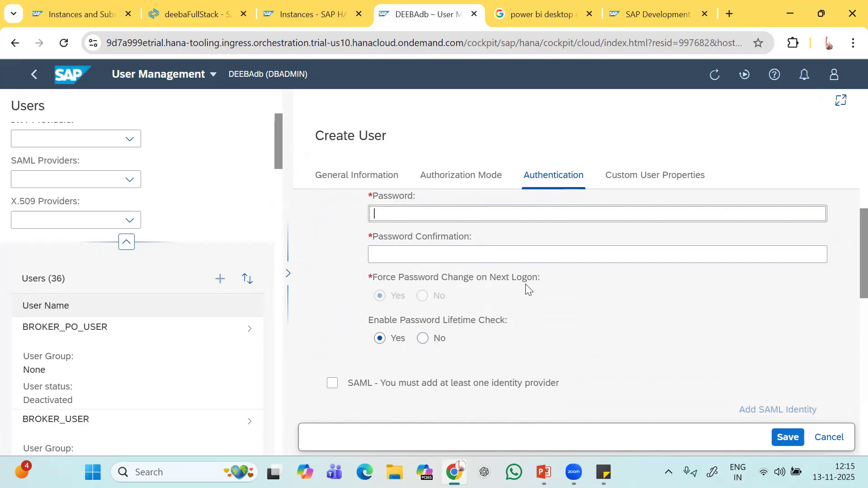
pyautogui.scroll(1, 430, 304)
pyautogui.click(428, 306)
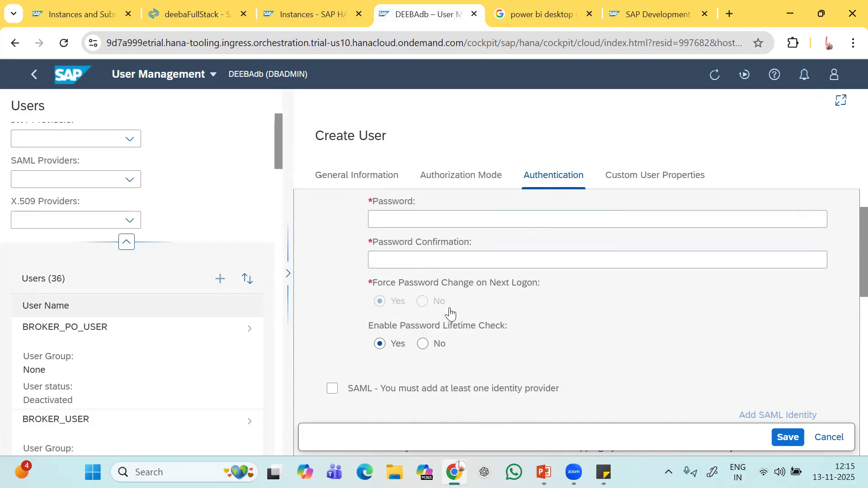
pyautogui.scroll(-2, 450, 311)
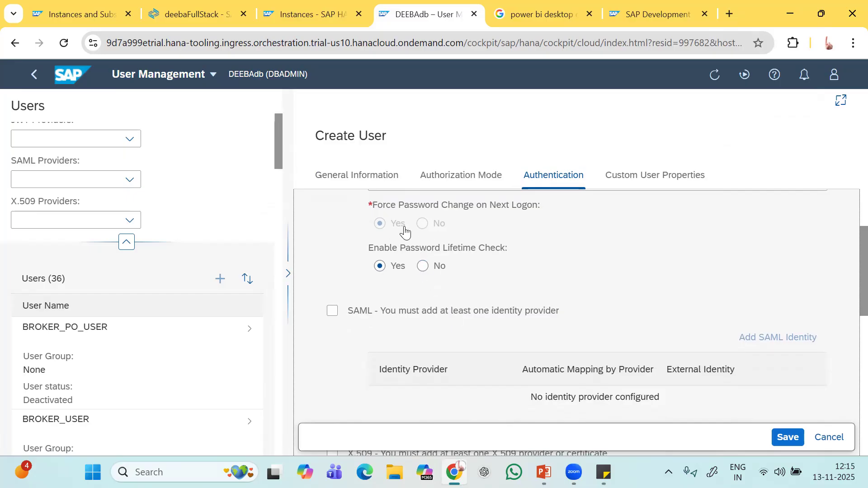
pyautogui.scroll(-4, 479, 275)
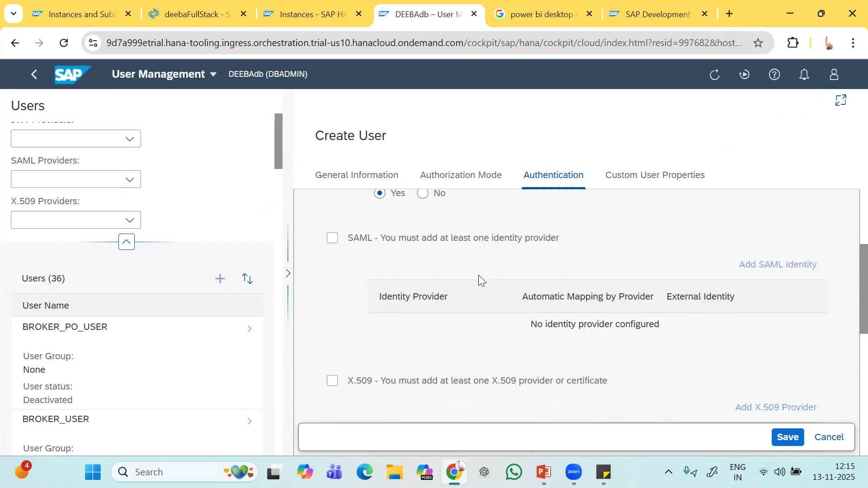
pyautogui.scroll(-5, 478, 275)
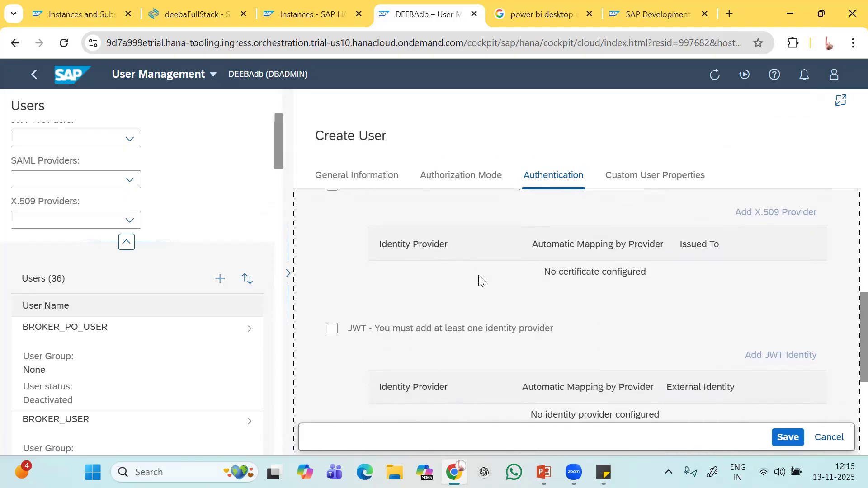
pyautogui.scroll(-2, 478, 275)
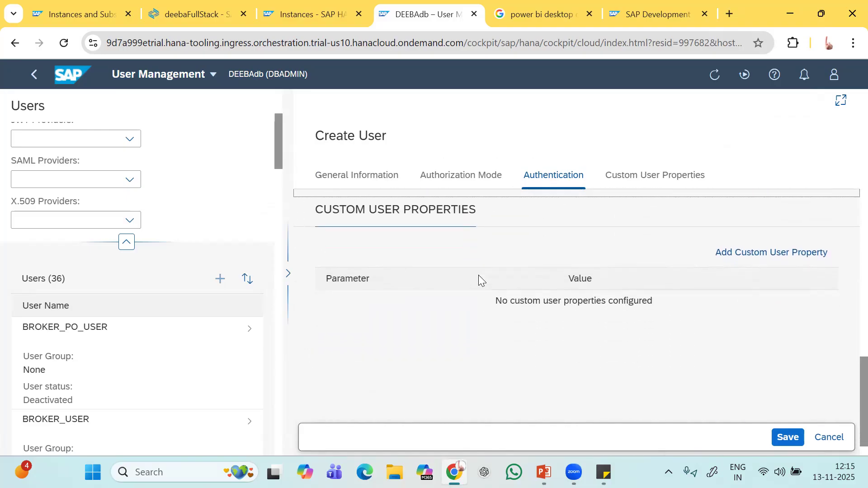
pyautogui.scroll(10, 479, 275)
pyautogui.scroll(10, 479, 275)
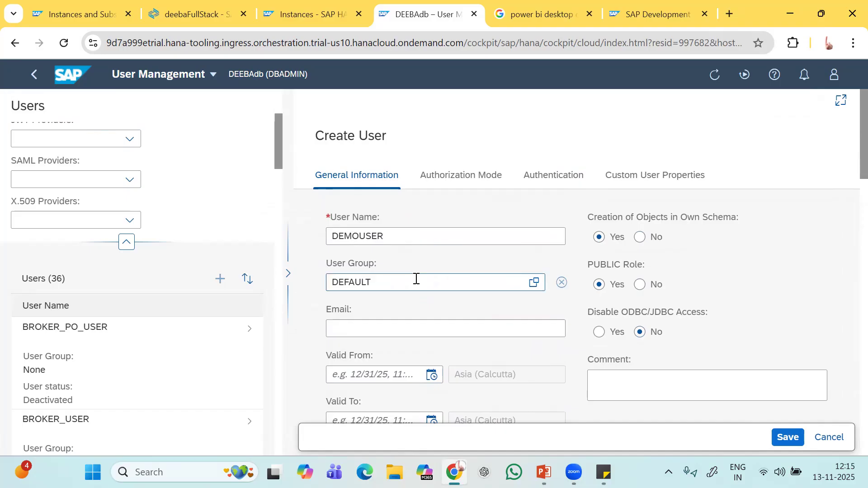
pyautogui.scroll(-8, 394, 297)
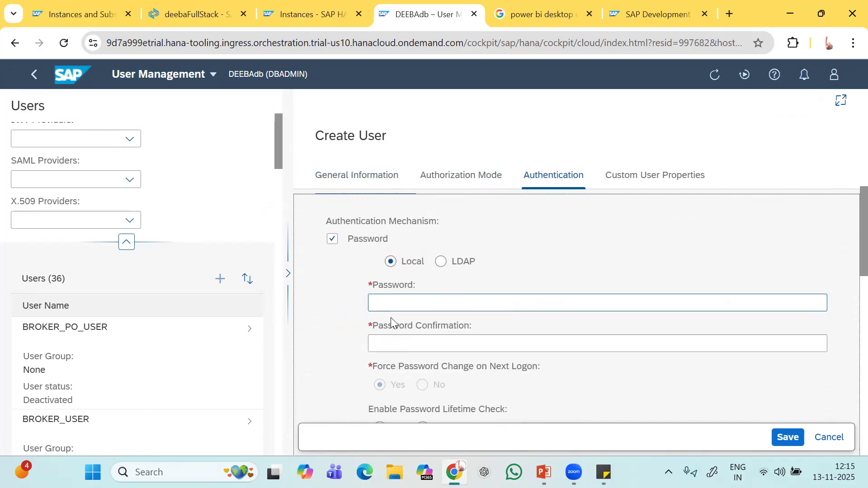
pyautogui.click(392, 304)
# Enter DEMOUSER's password in both Password and Password Confirmation fields.
pyautogui.write('a••••')
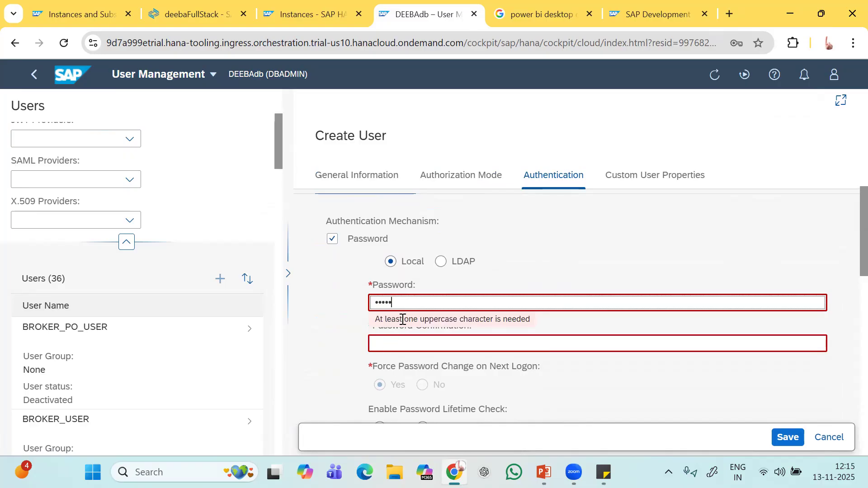
pyautogui.press('capslock')
pyautogui.write('A')
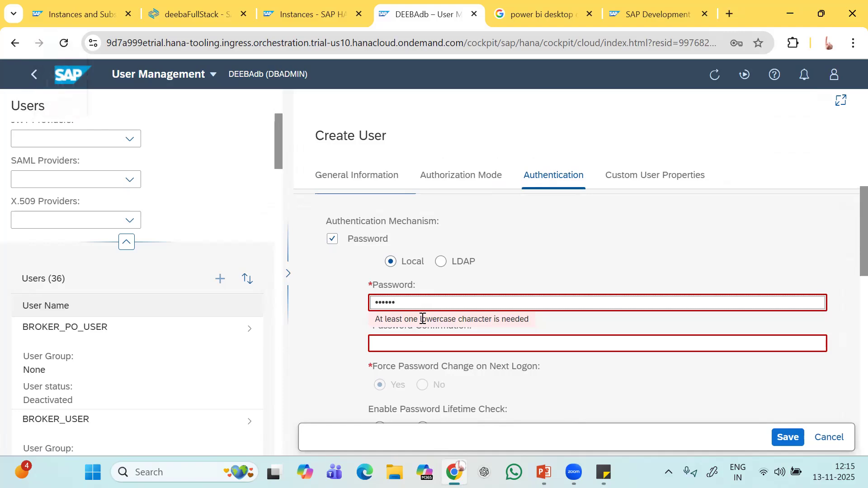
pyautogui.press('capslock')
pyautogui.write('a')
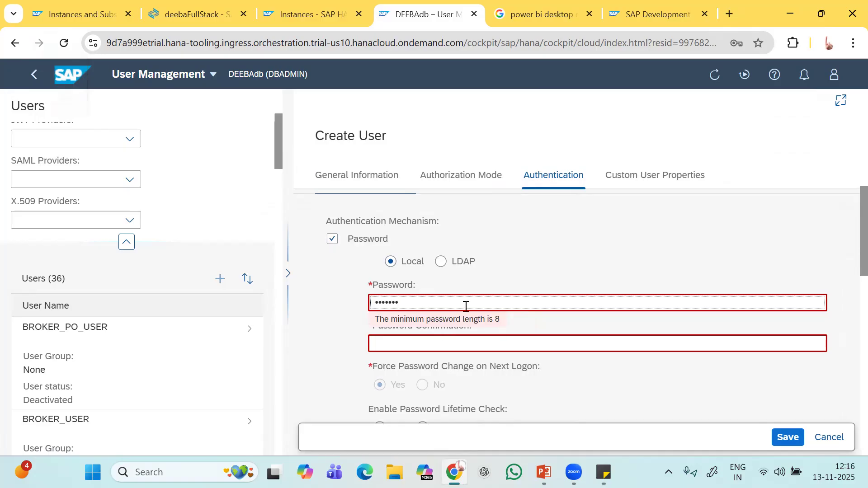
pyautogui.write('12')
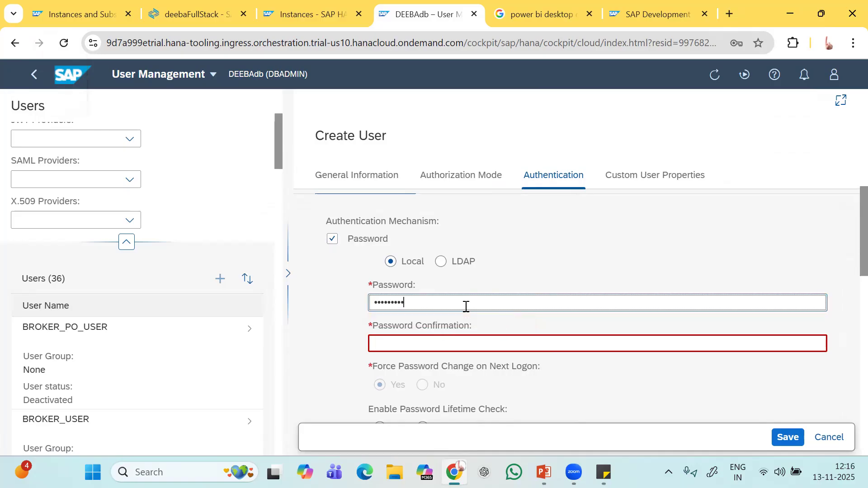
pyautogui.click(409, 345)
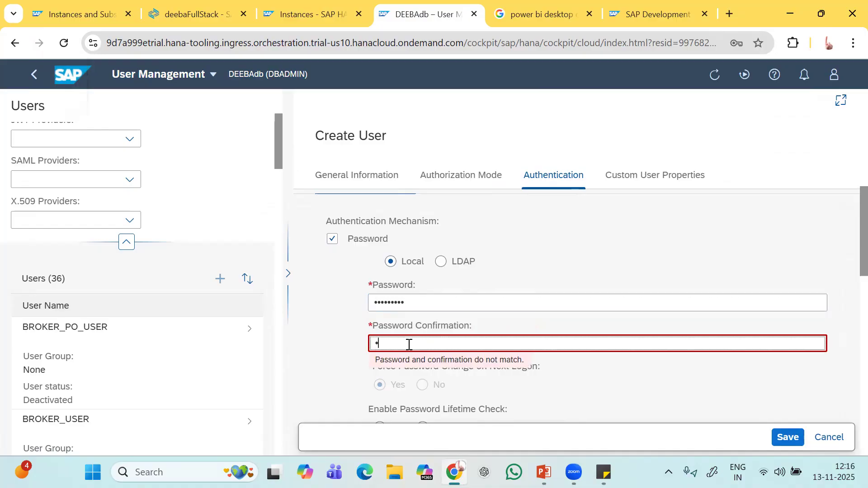
pyautogui.write('•••••')
pyautogui.press('capslock')
pyautogui.write('•')
pyautogui.press('capslock')
pyautogui.write('12')
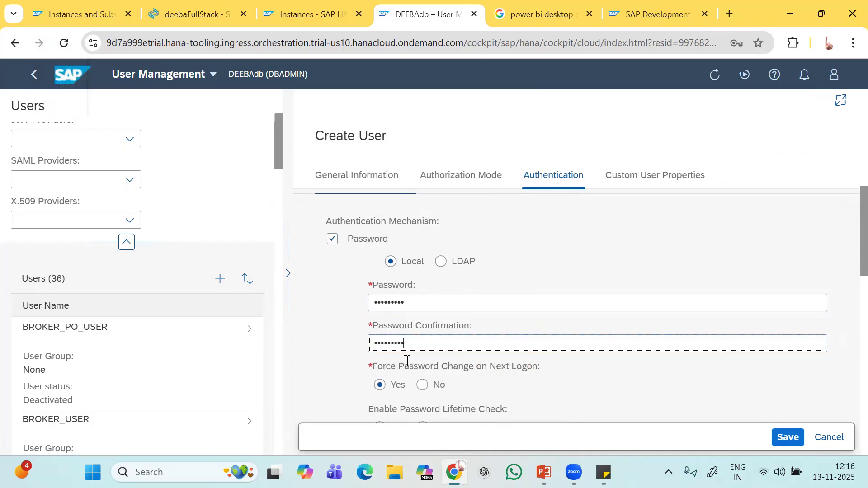
# Set Force Password Change on Next Logon to No and save DEMOUSER.
pyautogui.scroll(-1, 407, 362)
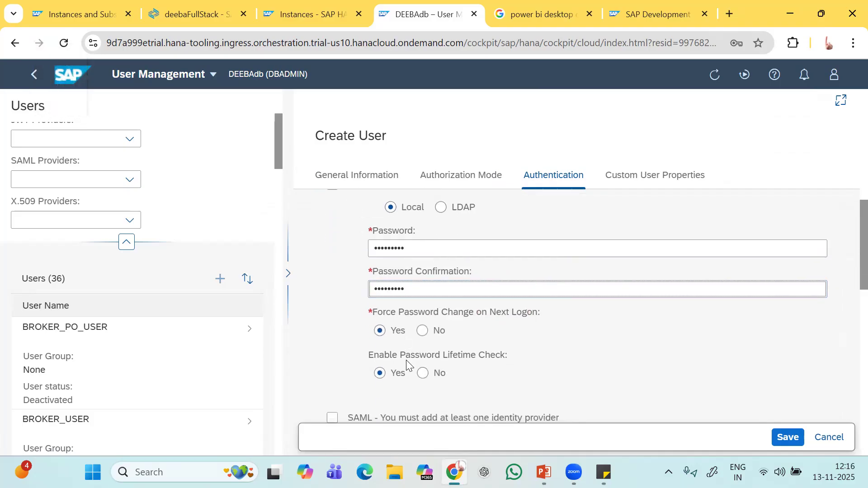
pyautogui.click(423, 328)
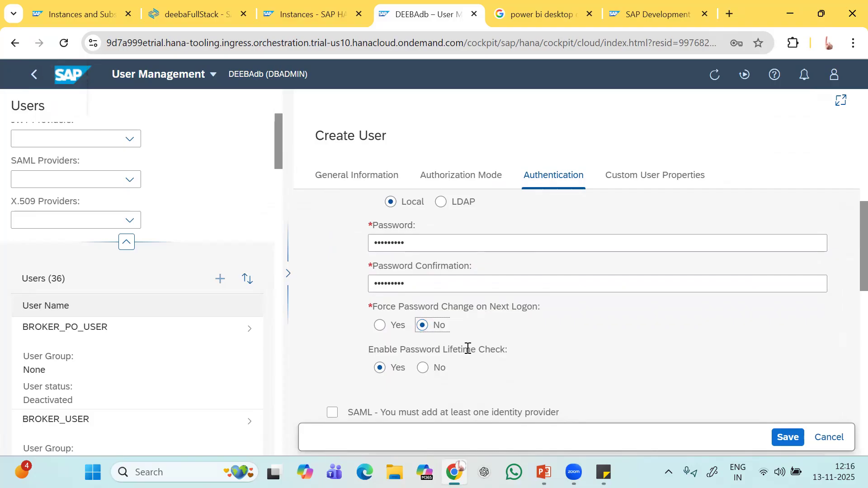
pyautogui.scroll(-2, 453, 352)
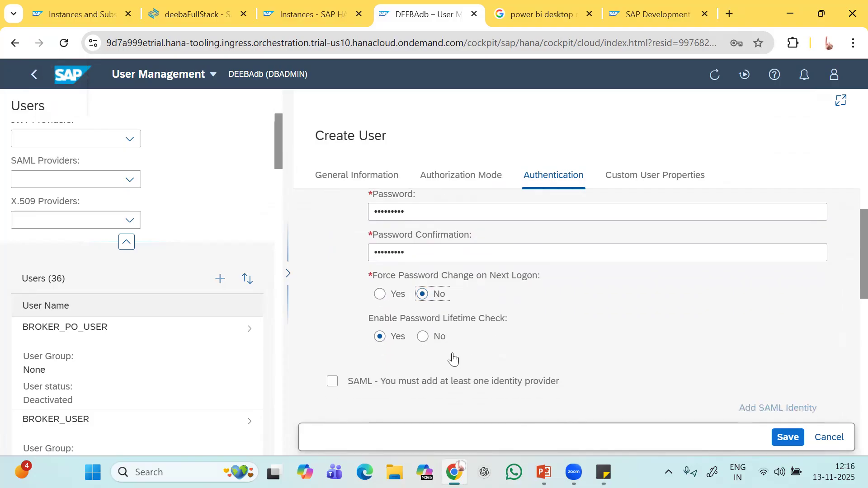
pyautogui.scroll(3, 453, 353)
pyautogui.scroll(1, 453, 353)
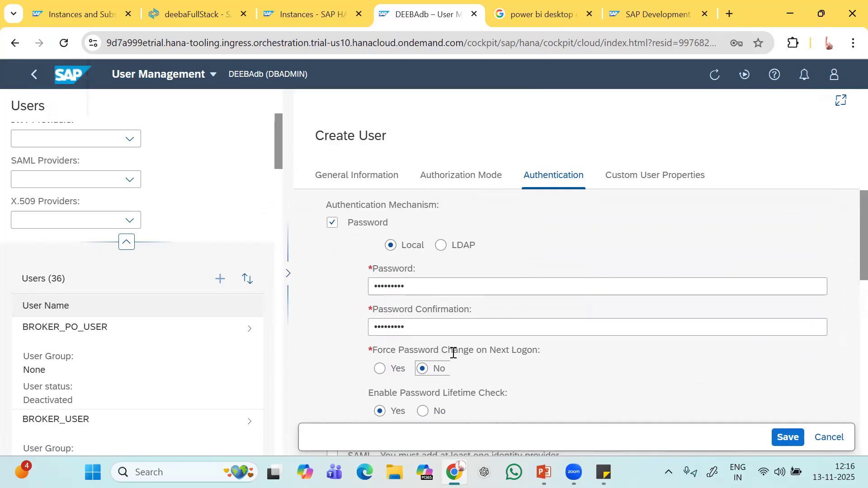
pyautogui.scroll(-2, 453, 353)
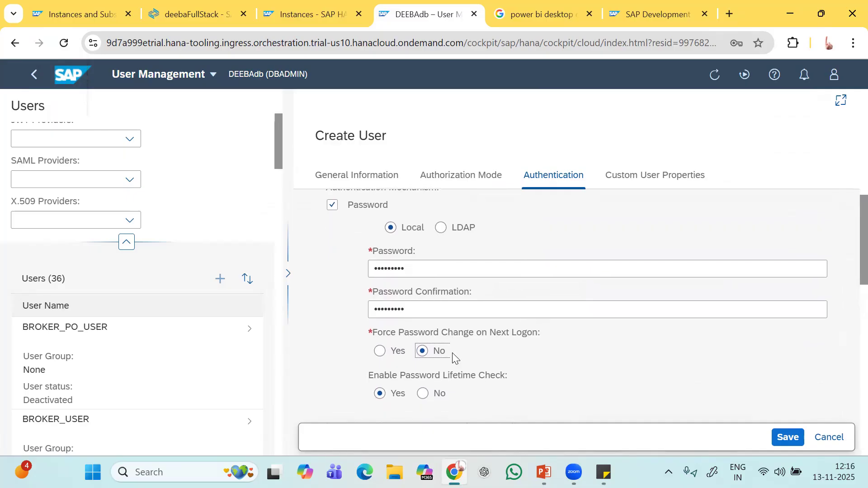
pyautogui.scroll(-6, 453, 354)
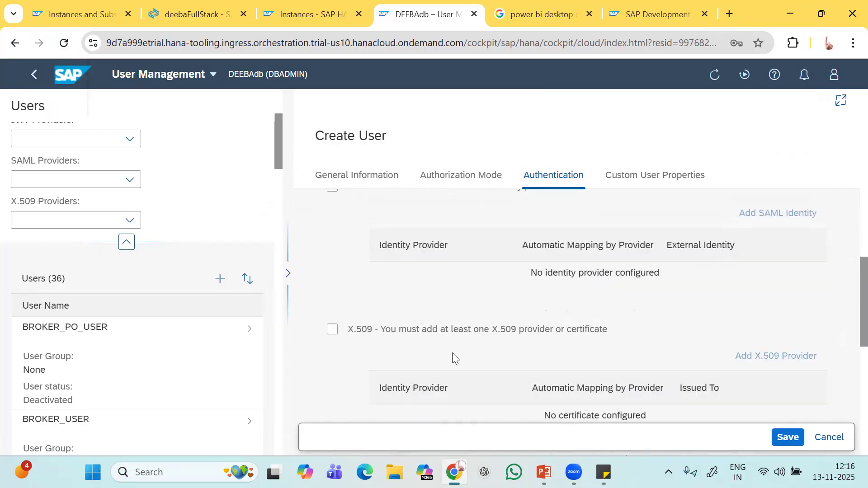
pyautogui.scroll(-2, 452, 355)
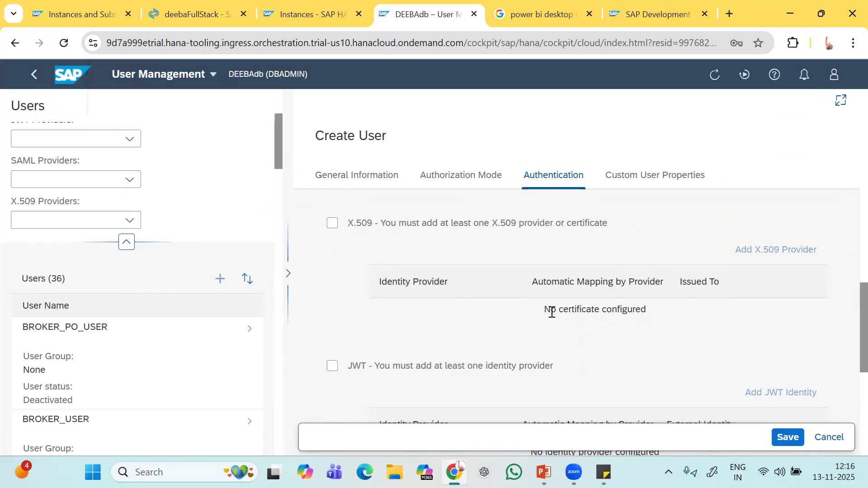
pyautogui.scroll(-4, 587, 321)
pyautogui.click(788, 438)
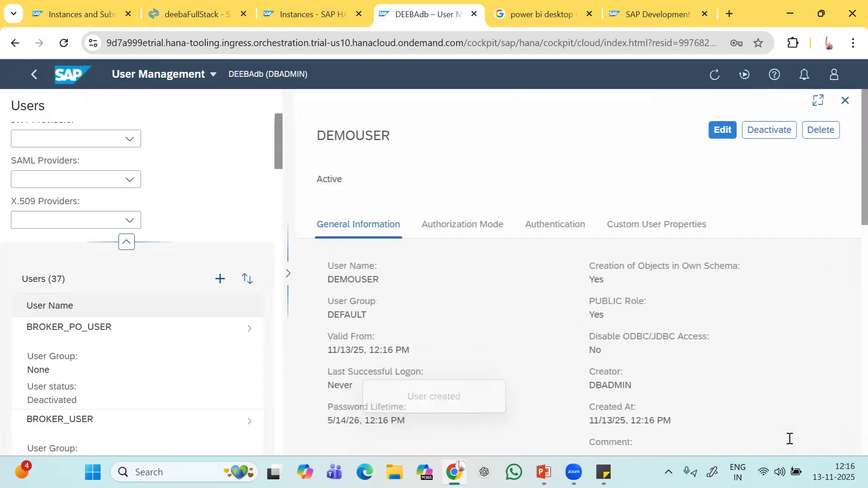
# Open DEMOUSER's role assignments, listing only PUBLIC, and switch them to edit mode.
pyautogui.scroll(-5, 513, 260)
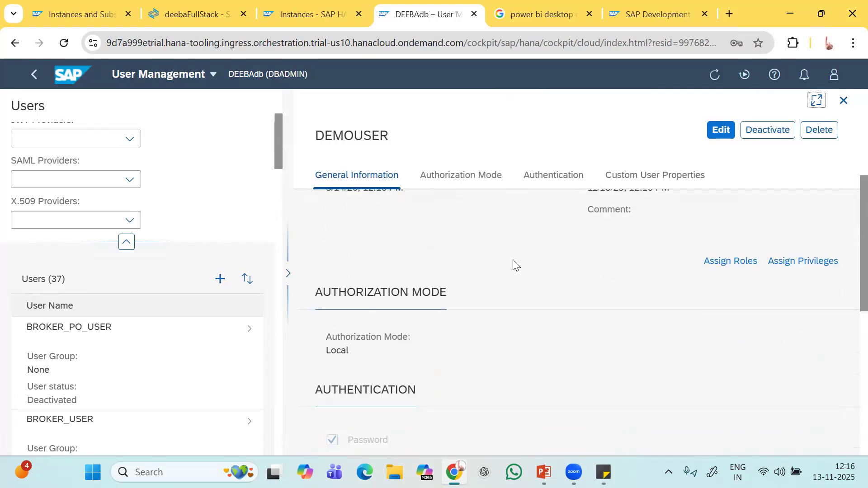
pyautogui.scroll(3, 513, 260)
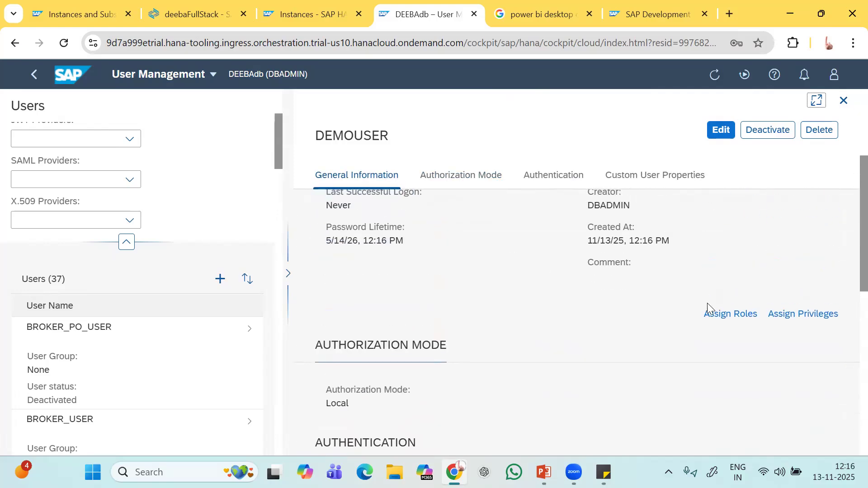
pyautogui.click(715, 316)
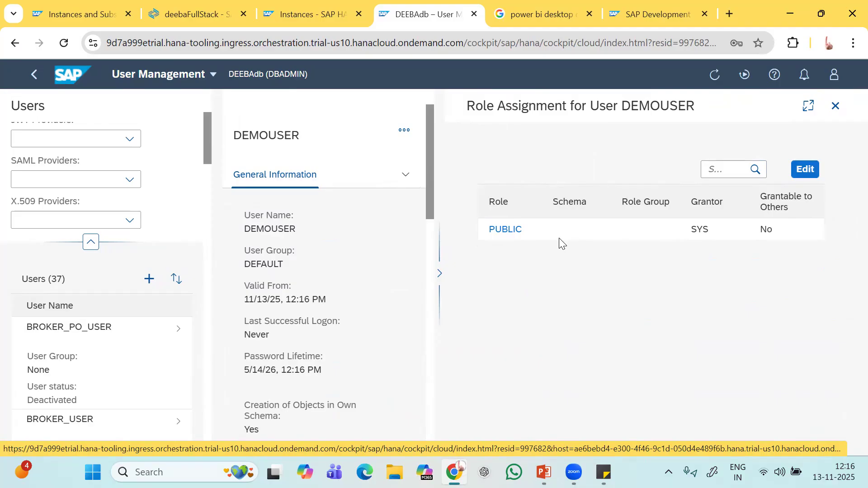
pyautogui.click(803, 168)
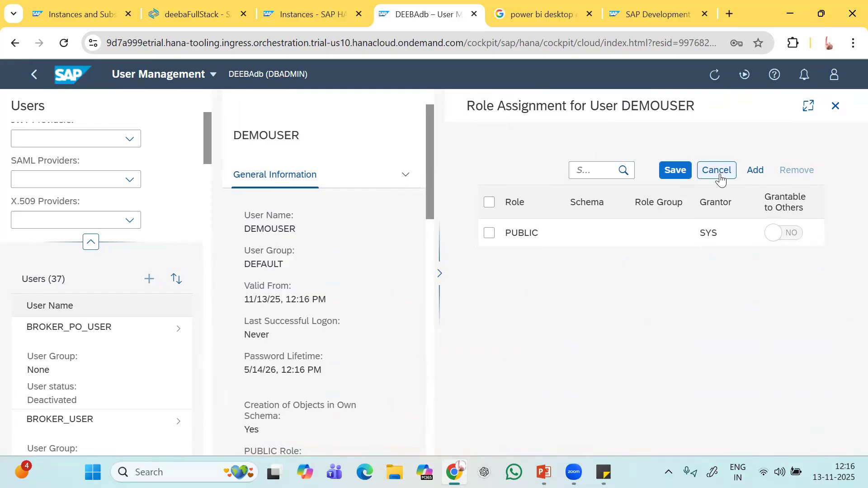
# Open DEMOUSER's Select Roles picker and scroll through the available roles.
pyautogui.click(755, 171)
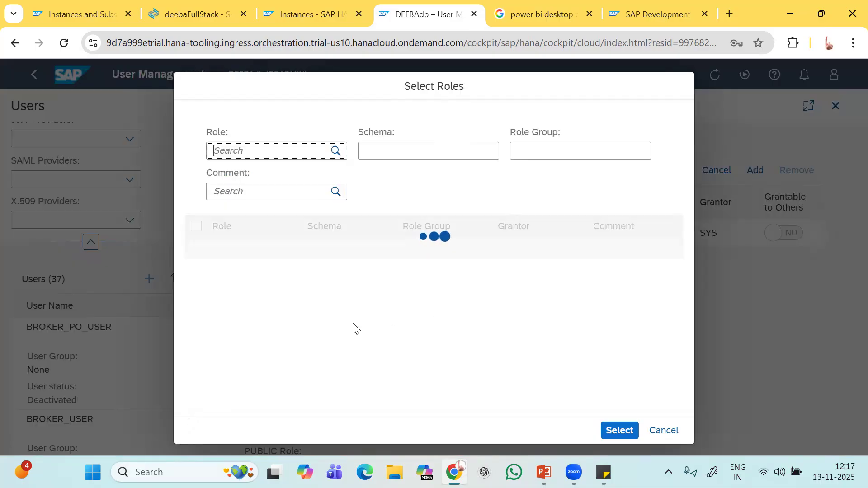
pyautogui.scroll(-5, 353, 329)
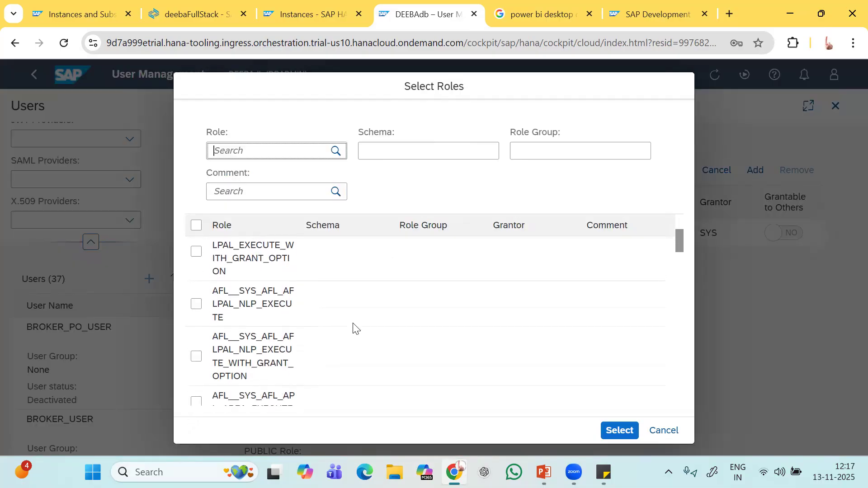
pyautogui.scroll(-6, 353, 329)
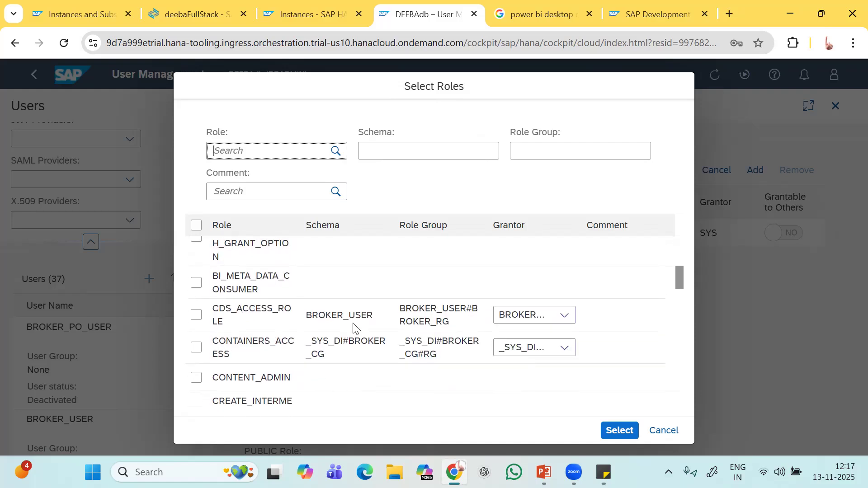
pyautogui.scroll(-1, 353, 328)
pyautogui.scroll(1, 355, 327)
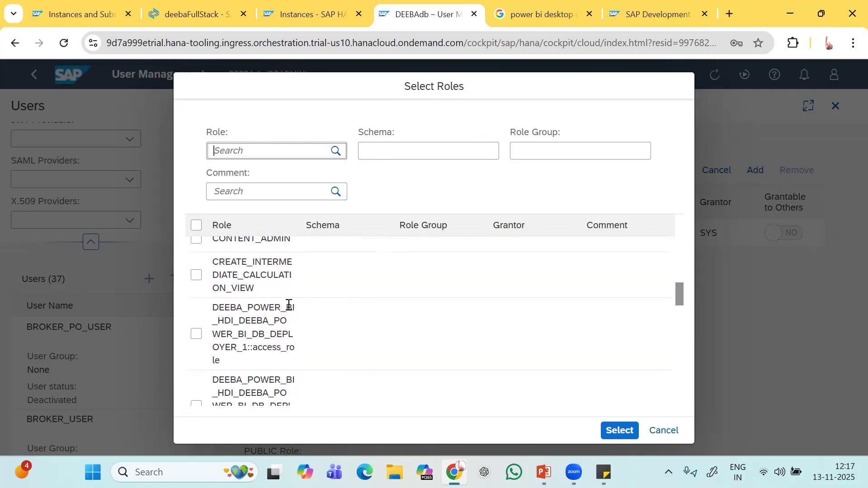
pyautogui.scroll(-3, 259, 364)
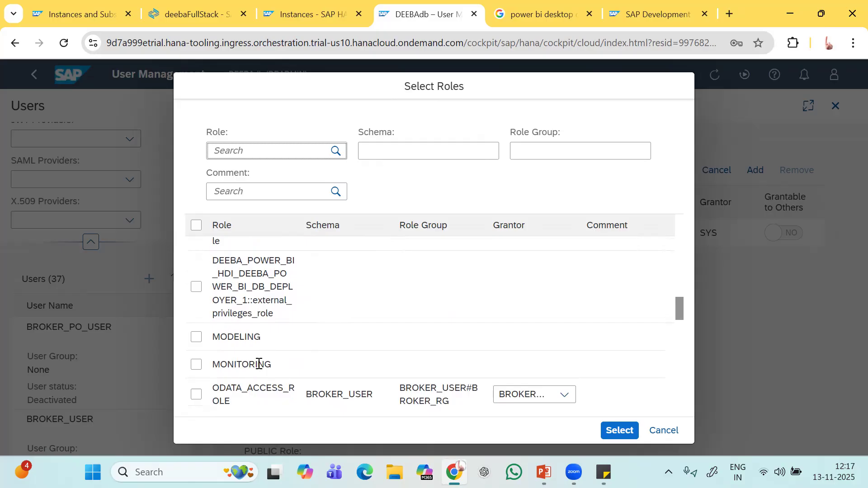
pyautogui.scroll(2, 260, 364)
# Cancel the role picker without adding a role, leaving DEMOUSER with only PUBLIC.
pyautogui.scroll(3, 275, 333)
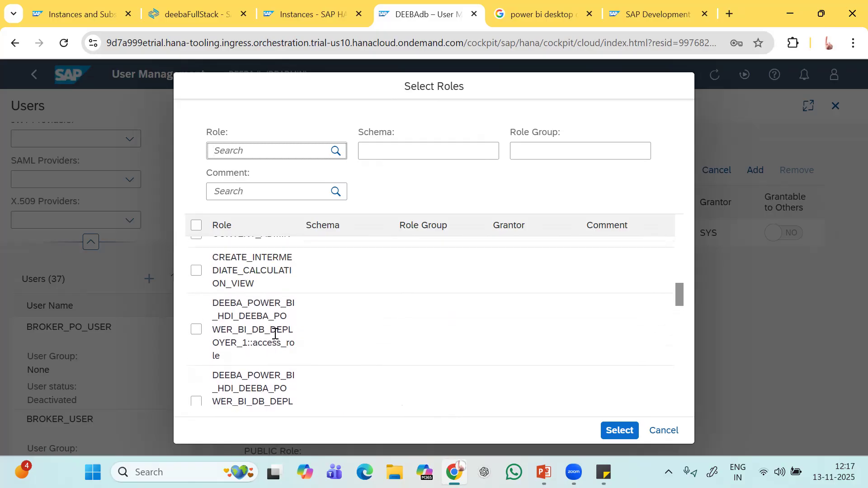
pyautogui.scroll(-3, 275, 333)
pyautogui.scroll(-3, 274, 333)
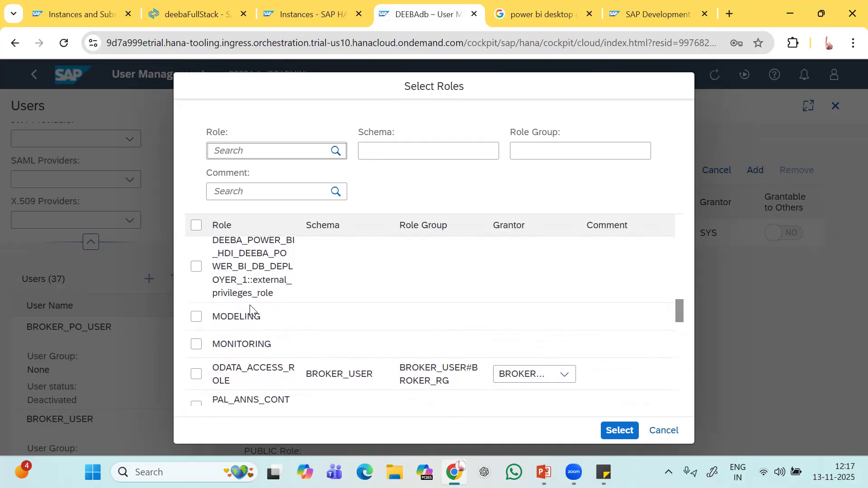
pyautogui.scroll(3, 299, 308)
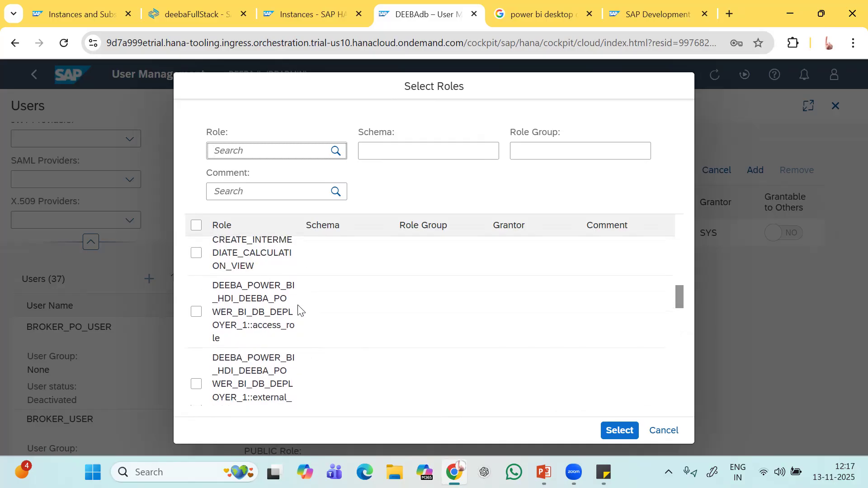
pyautogui.click(662, 433)
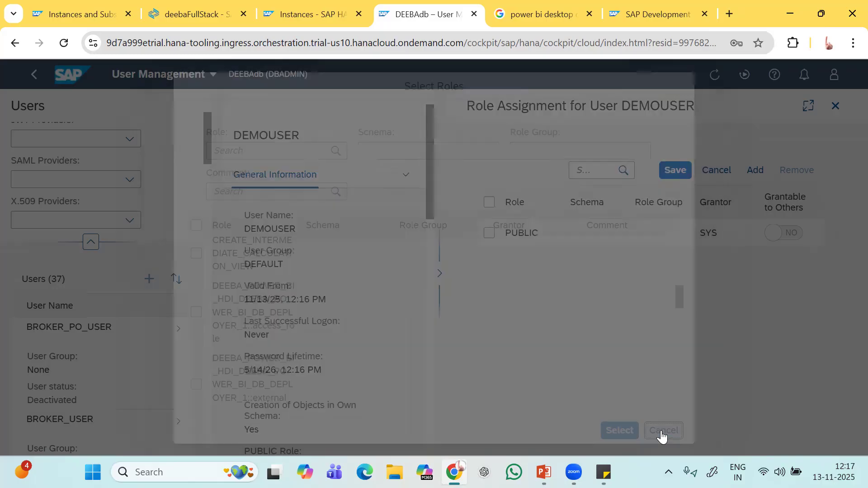
pyautogui.click(177, 4)
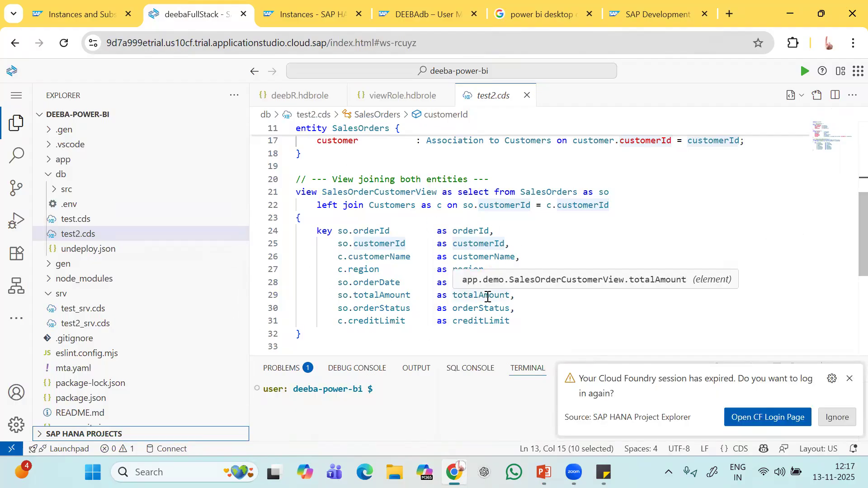
# Open viewRole.hdbrole and highlight its granted view name APP_DEMO_SALESORDERCUSTOMERVIEW.
pyautogui.scroll(5, 488, 297)
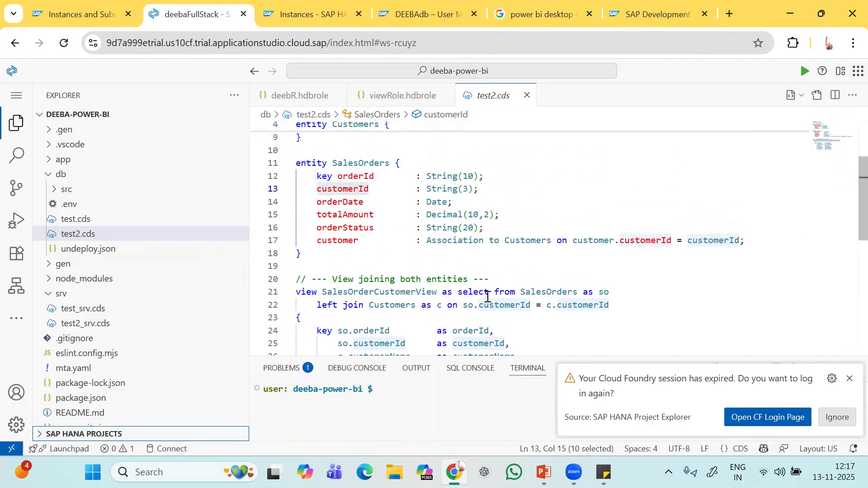
pyautogui.scroll(-5, 488, 297)
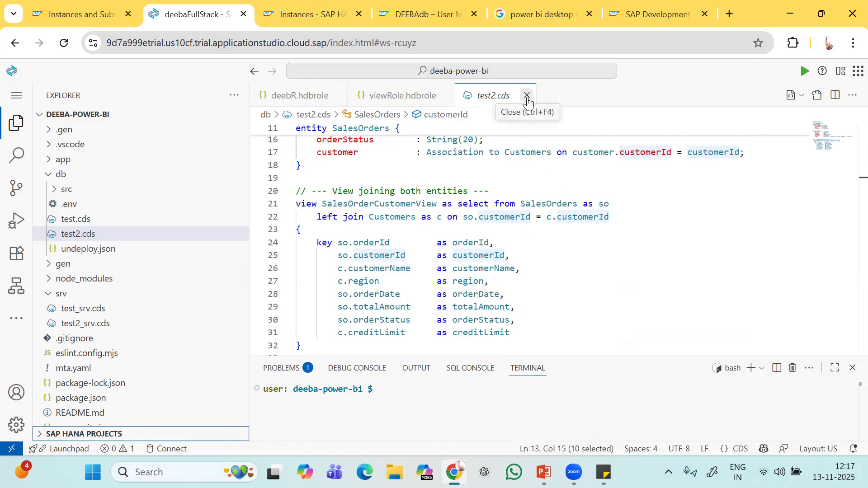
pyautogui.click(404, 95)
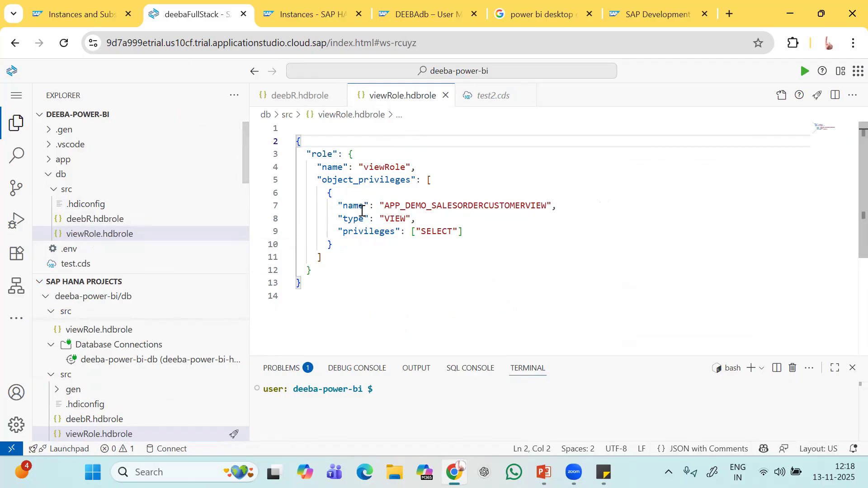
pyautogui.doubleClick(386, 168)
pyautogui.click(373, 250)
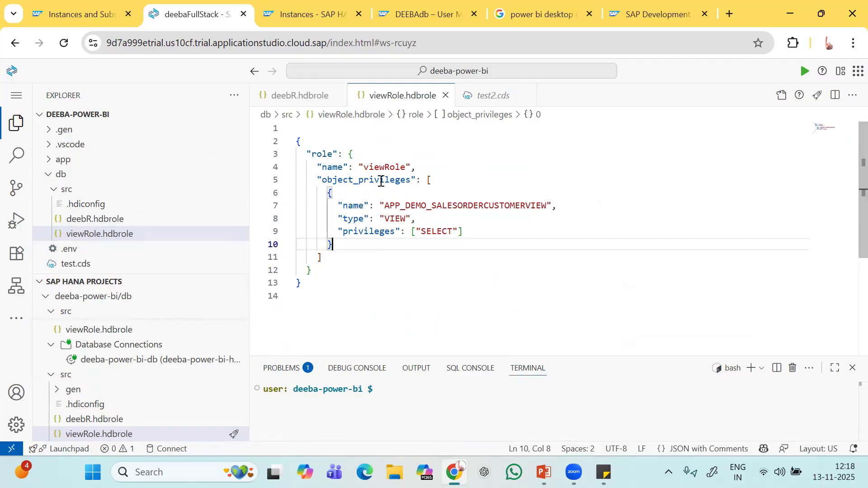
pyautogui.moveTo(385, 206); pyautogui.dragTo(547, 206)
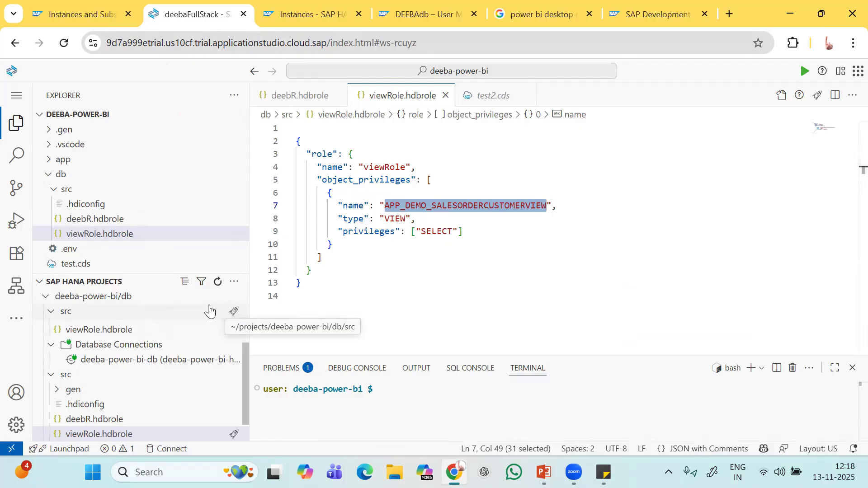
# Open the deeba-power-bi/db container in SAP HANA Database Explorer, signing in with the listed account.
pyautogui.click(220, 298)
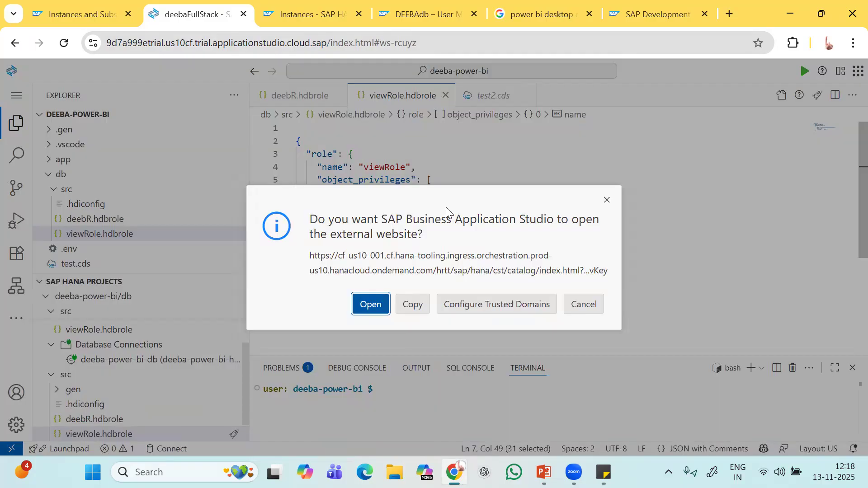
pyautogui.click(371, 304)
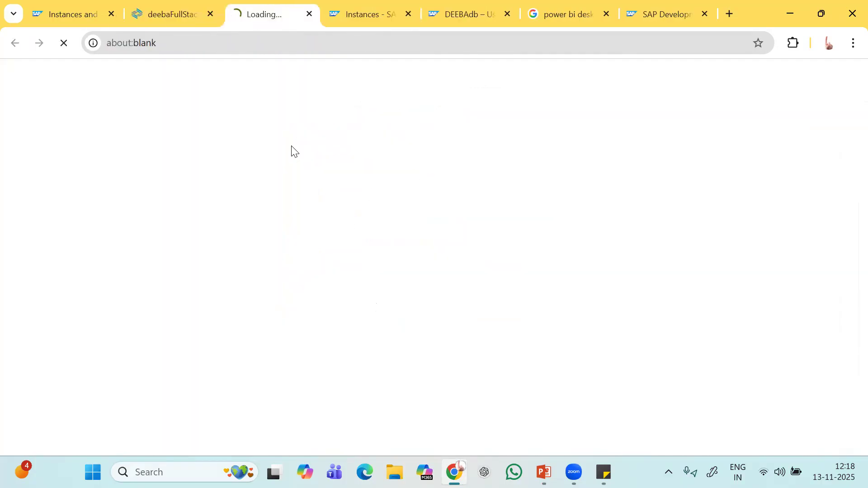
pyautogui.click(164, 9)
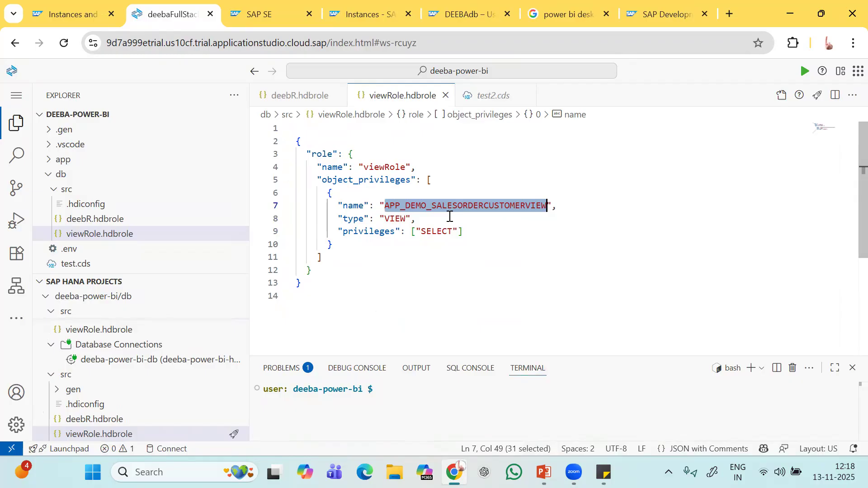
pyautogui.click(269, 12)
pyautogui.click(392, 224)
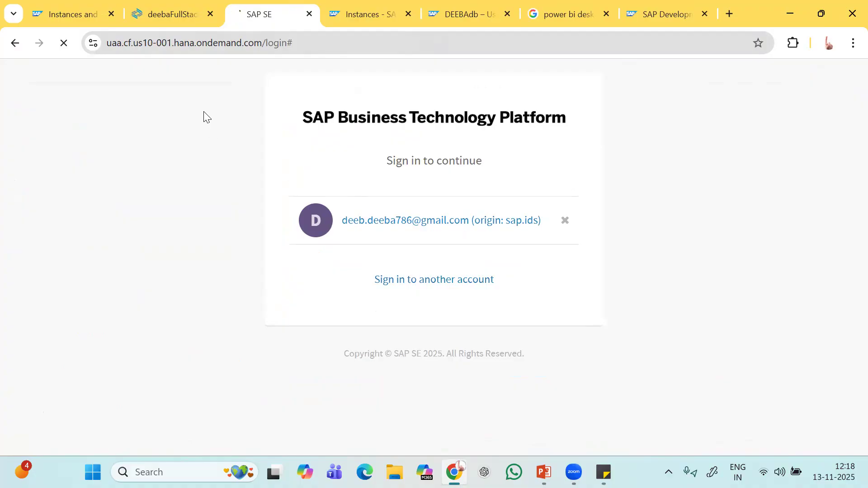
pyautogui.click(172, 14)
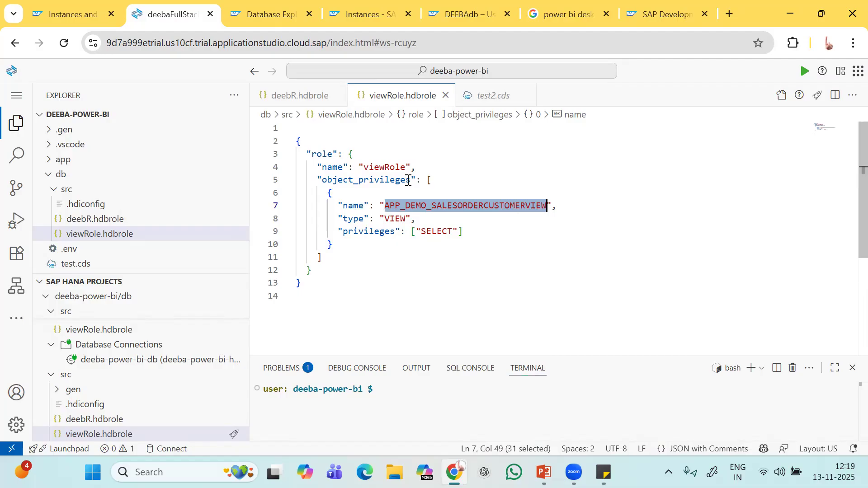
pyautogui.click(271, 13)
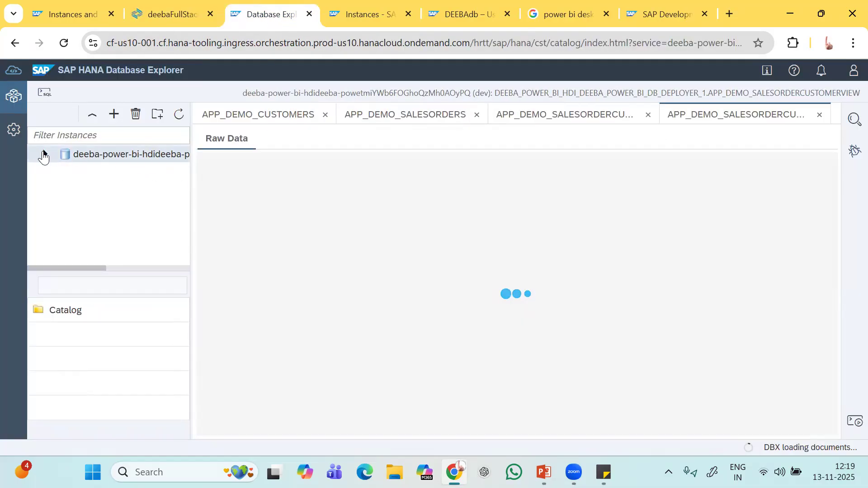
# Expand the HDI container's object types in the catalog tree.
pyautogui.click(44, 155)
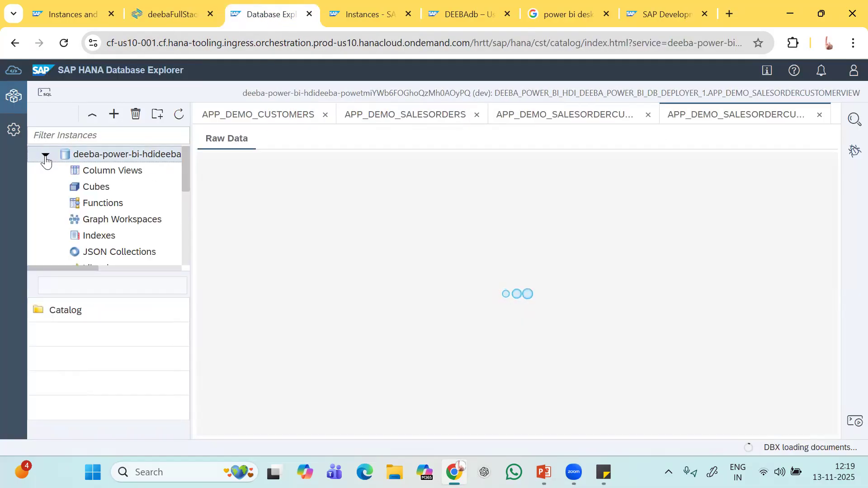
pyautogui.scroll(-5, 113, 223)
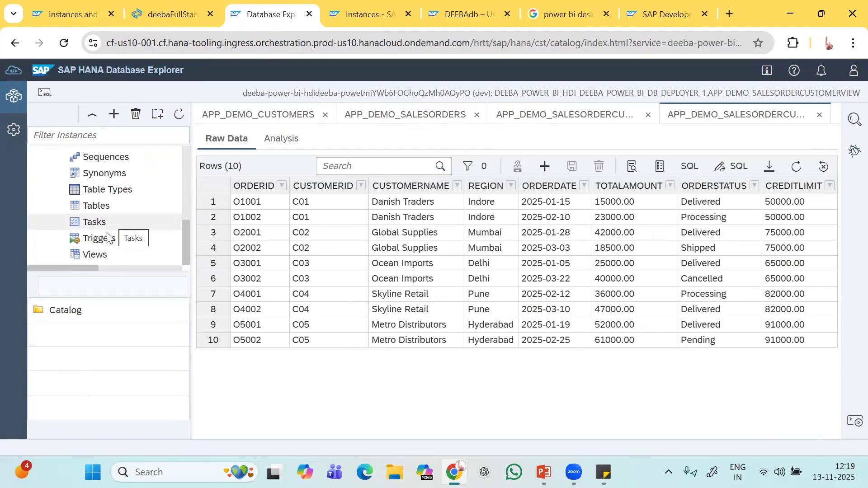
pyautogui.click(95, 254)
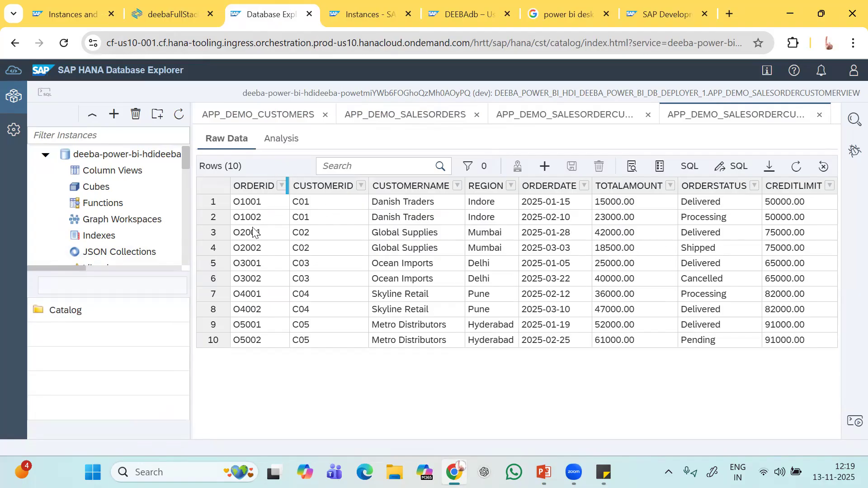
pyautogui.scroll(-3, 142, 248)
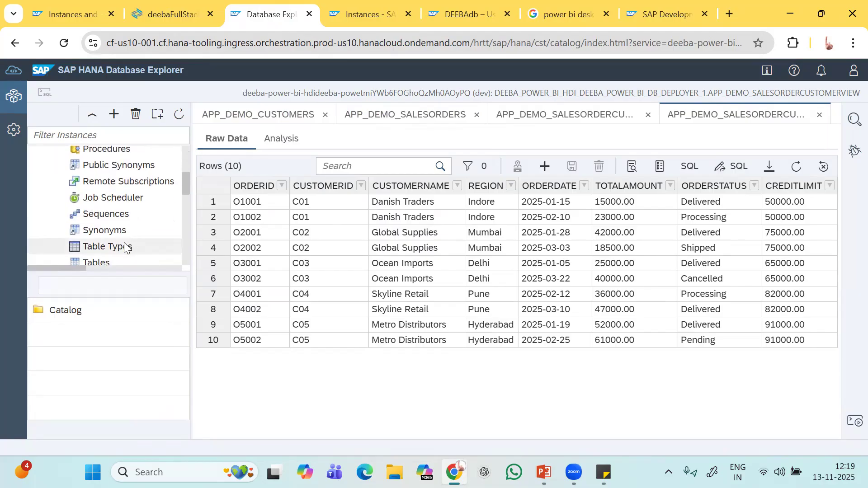
pyautogui.scroll(-2, 122, 246)
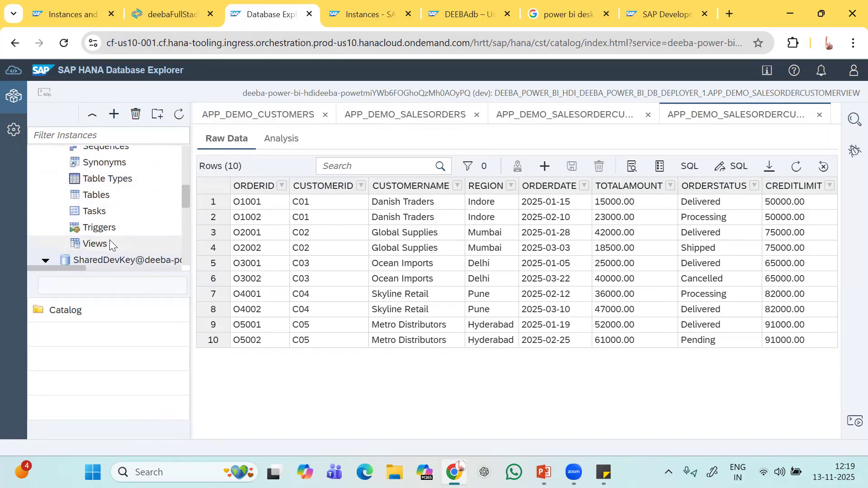
# Show Views to list the container's six views, and widen the object list panel.
pyautogui.rightClick(109, 242)
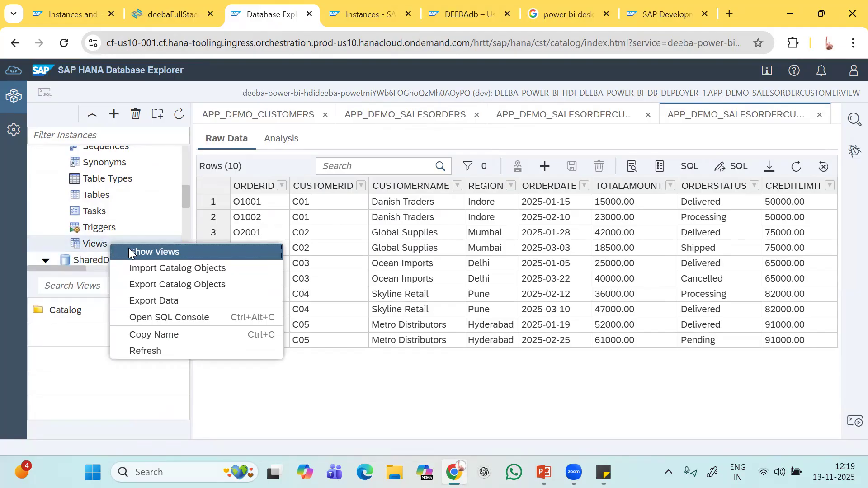
pyautogui.click(158, 252)
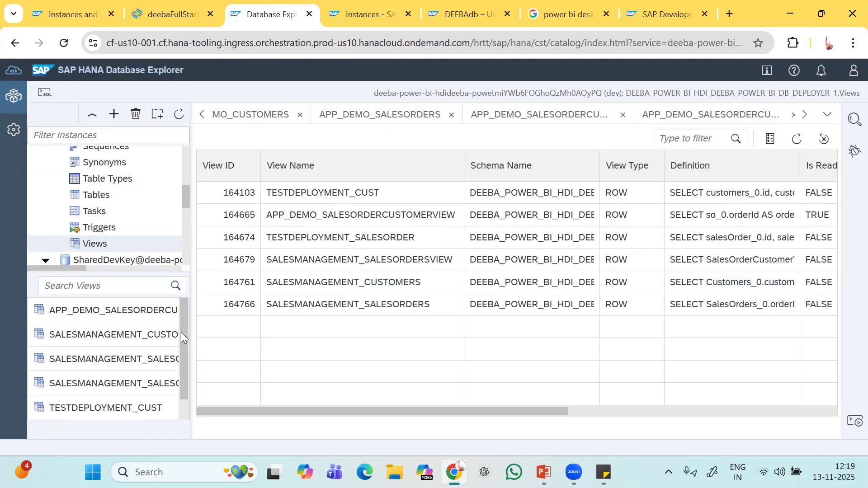
pyautogui.scroll(-1, 183, 338)
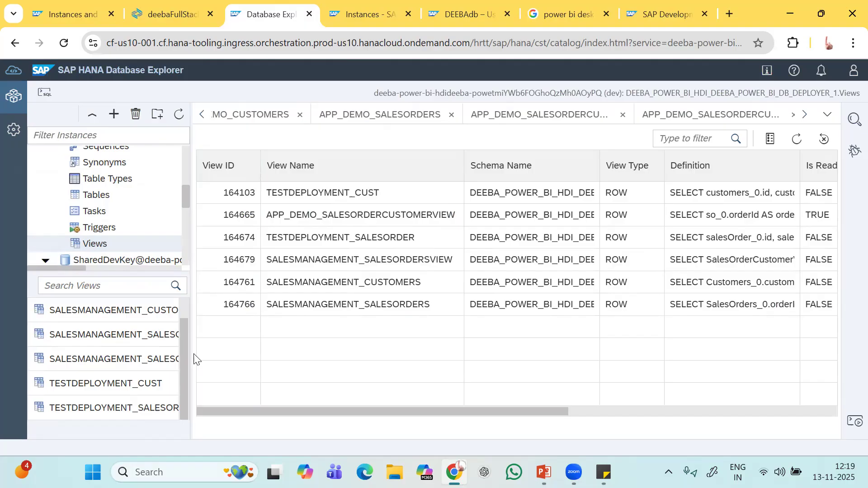
pyautogui.moveTo(196, 359); pyautogui.dragTo(274, 357)
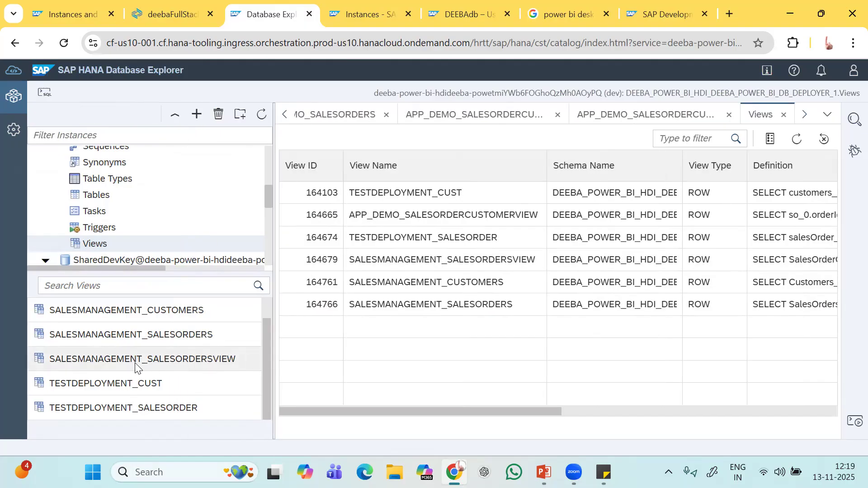
pyautogui.scroll(1, 135, 358)
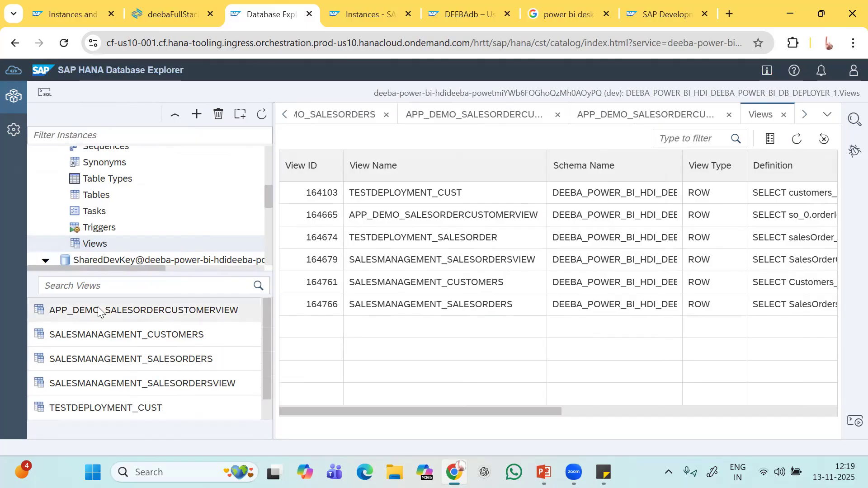
pyautogui.rightClick(153, 314)
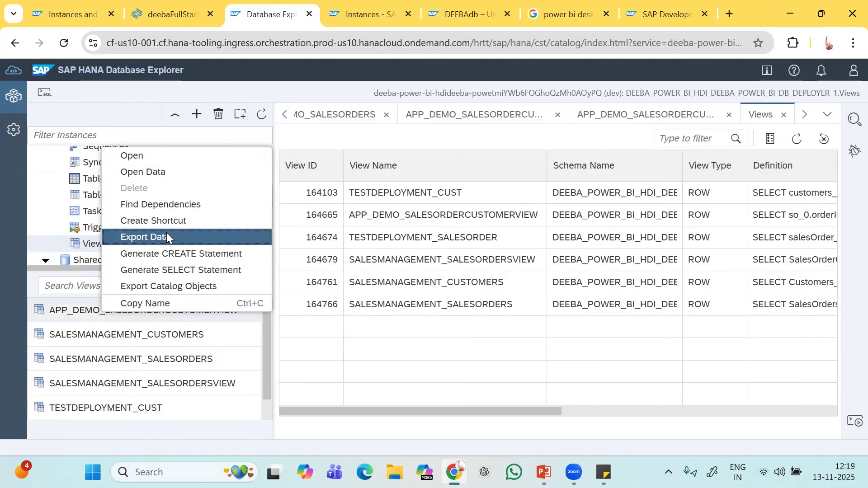
# Open APP_DEMO_SALESORDERCUSTOMERVIEW's eight-column definition, select its name, and compare with viewRole.hdbrole.
pyautogui.click(173, 155)
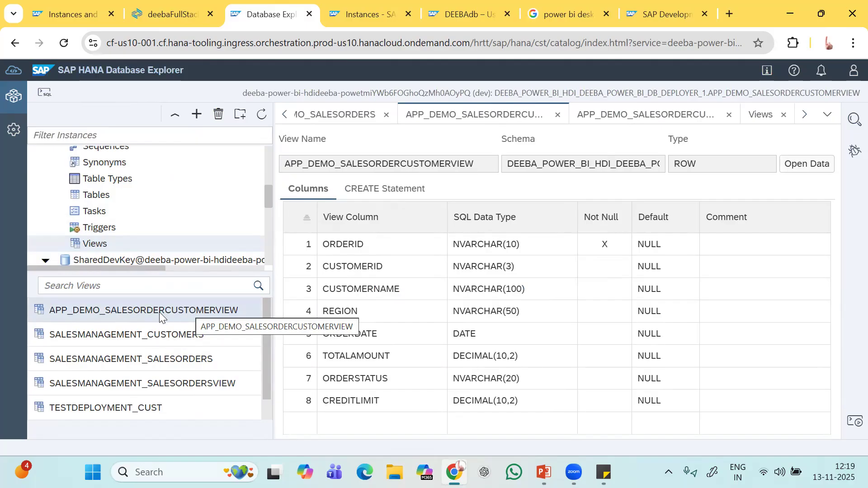
pyautogui.click(587, 256)
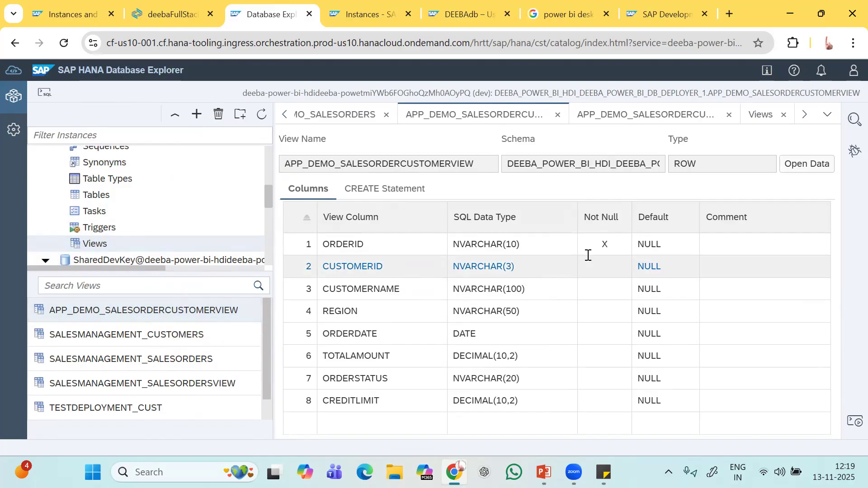
pyautogui.rightClick(224, 315)
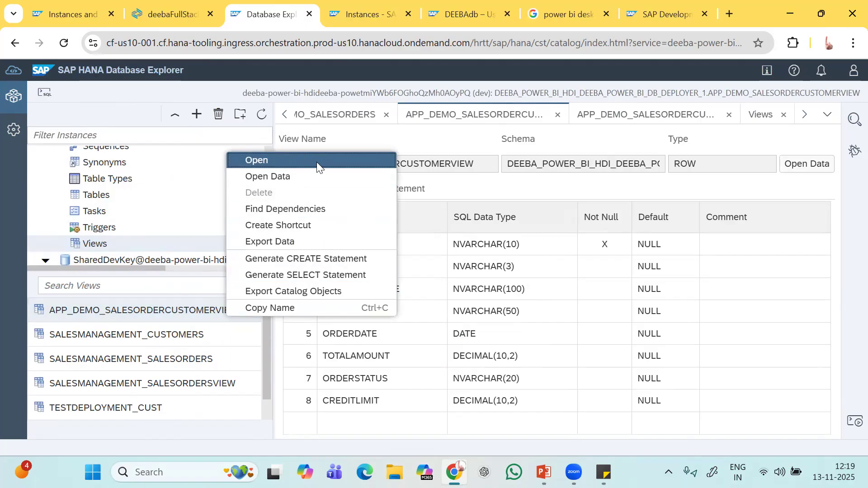
pyautogui.click(523, 188)
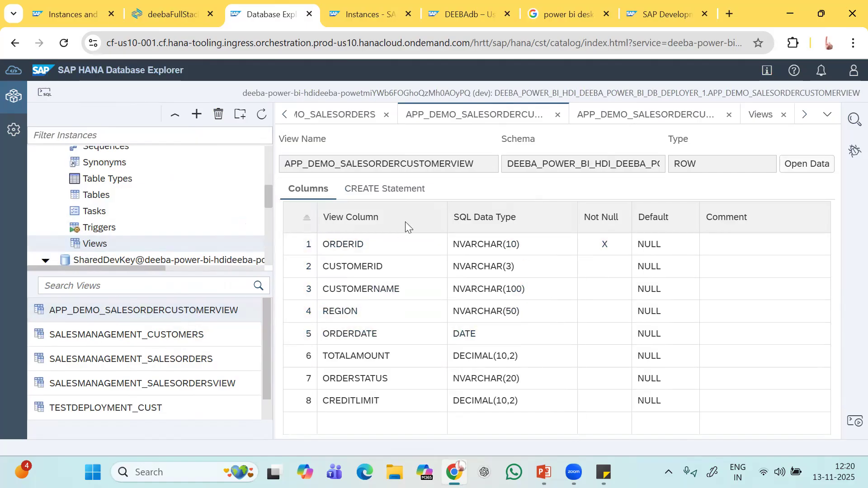
pyautogui.moveTo(478, 166); pyautogui.dragTo(287, 164)
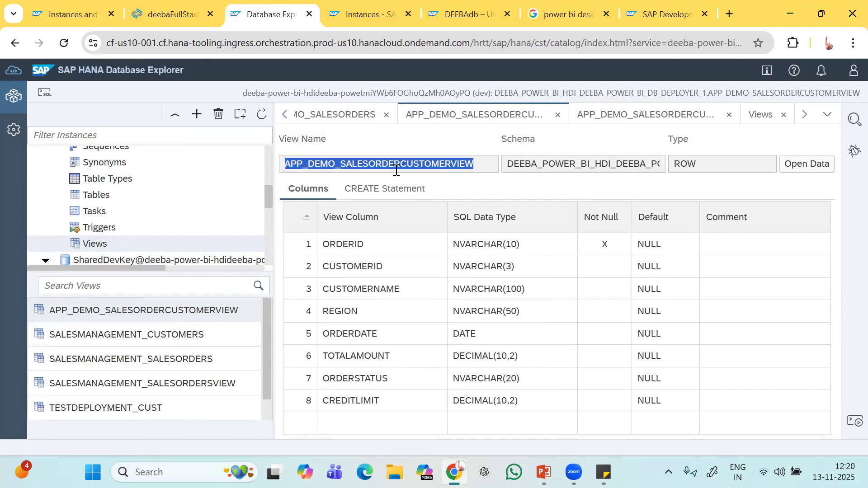
pyautogui.click(185, 12)
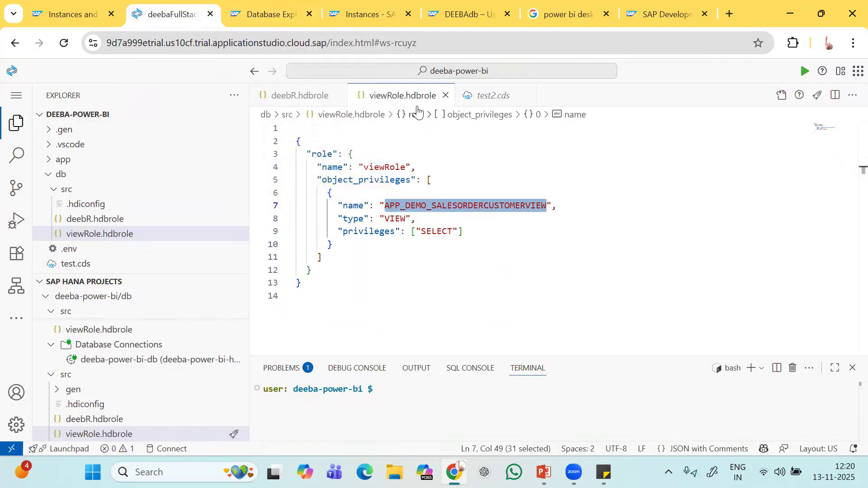
# Open the APP_DEMO_CUSTOMERS table's columns, select its name, then return to viewRole.hdbrole.
pyautogui.click(273, 16)
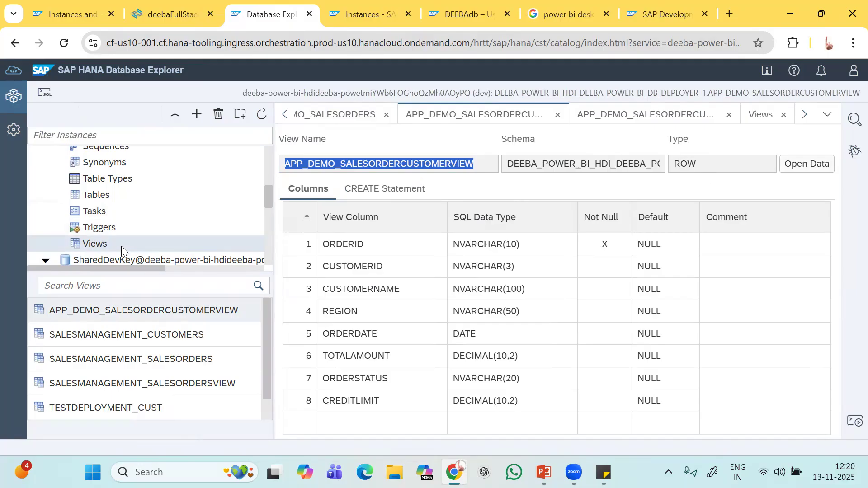
pyautogui.click(103, 198)
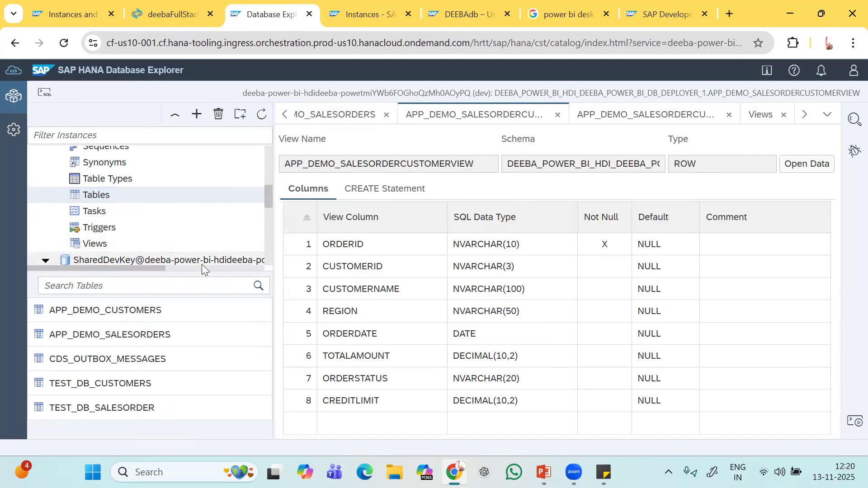
pyautogui.click(178, 316)
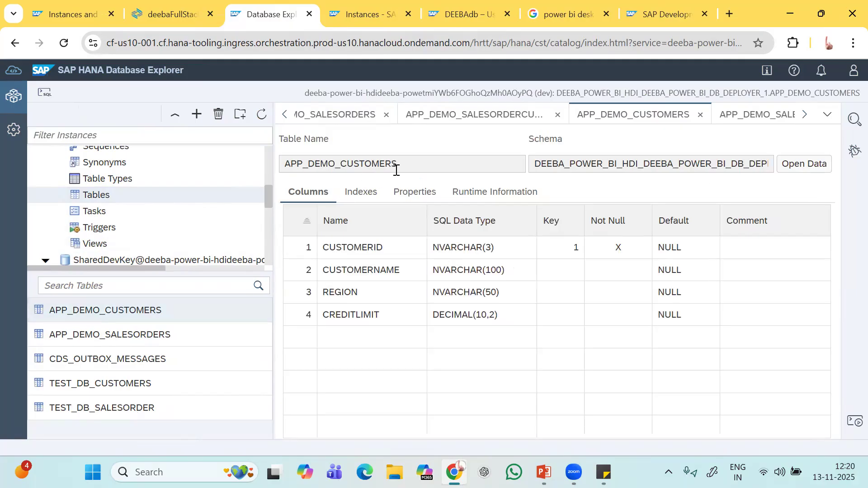
pyautogui.moveTo(412, 167); pyautogui.dragTo(279, 168)
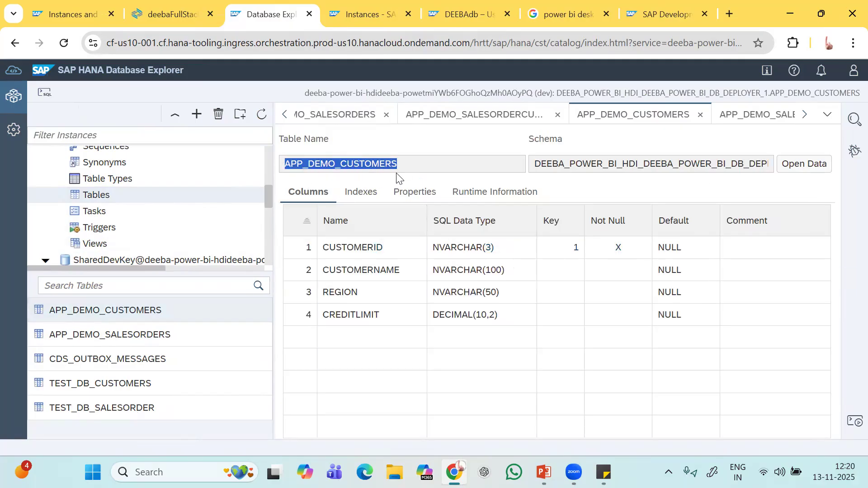
pyautogui.click(176, 13)
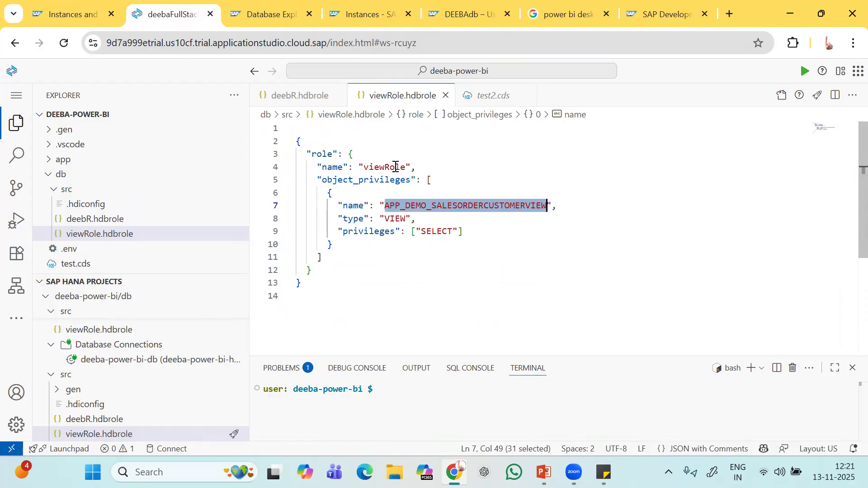
# Run 'SAP HANA: Create SAP HANA Database Artifact' from the Command Palette by searching 'createdata'.
pyautogui.click(406, 168)
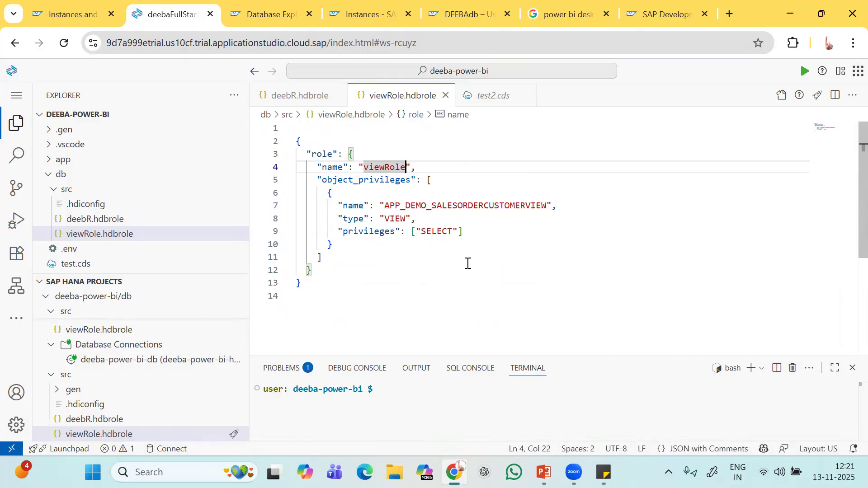
pyautogui.click(409, 271)
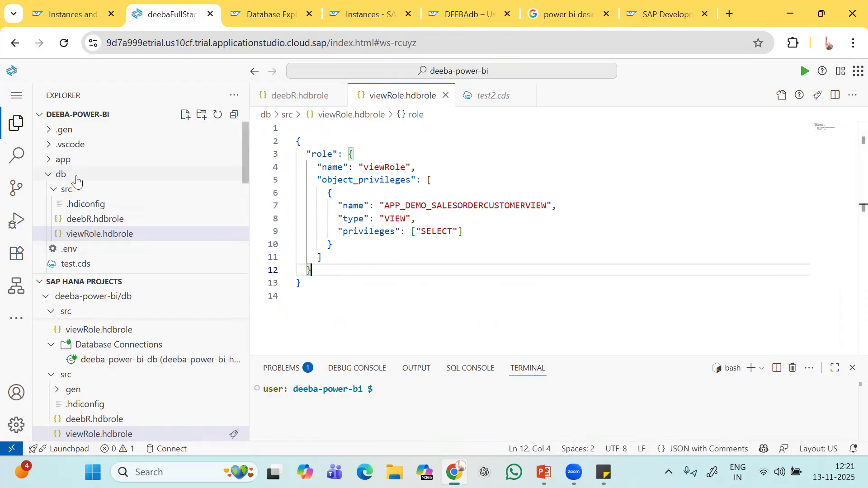
pyautogui.click(16, 99)
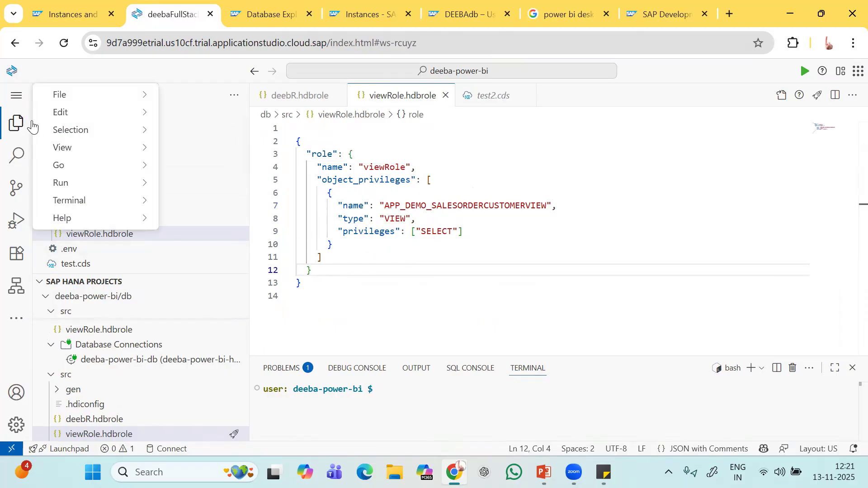
pyautogui.moveTo(100, 154)
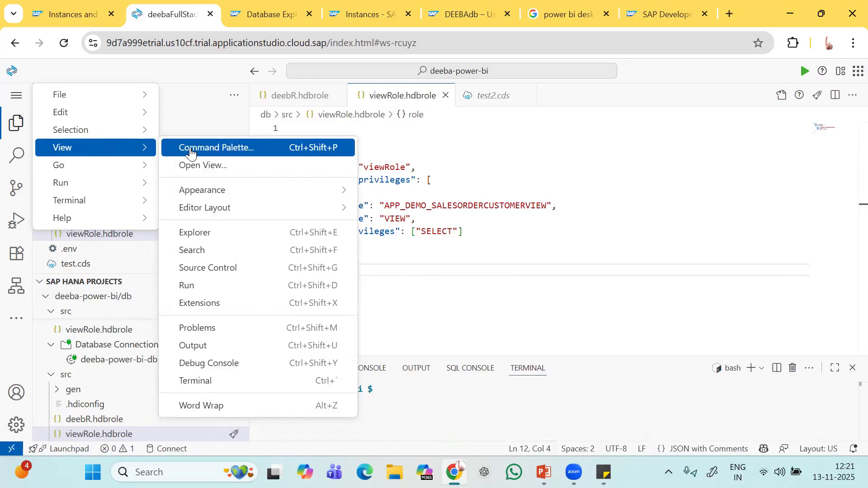
pyautogui.click(227, 151)
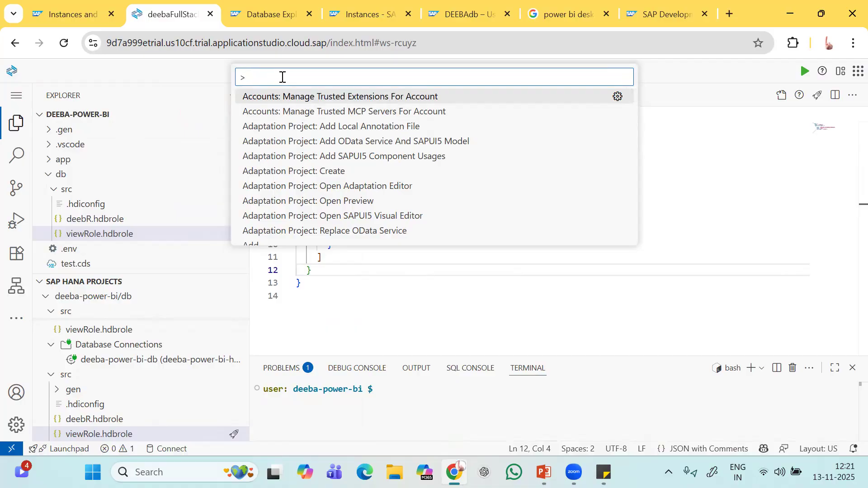
pyautogui.write('creat')
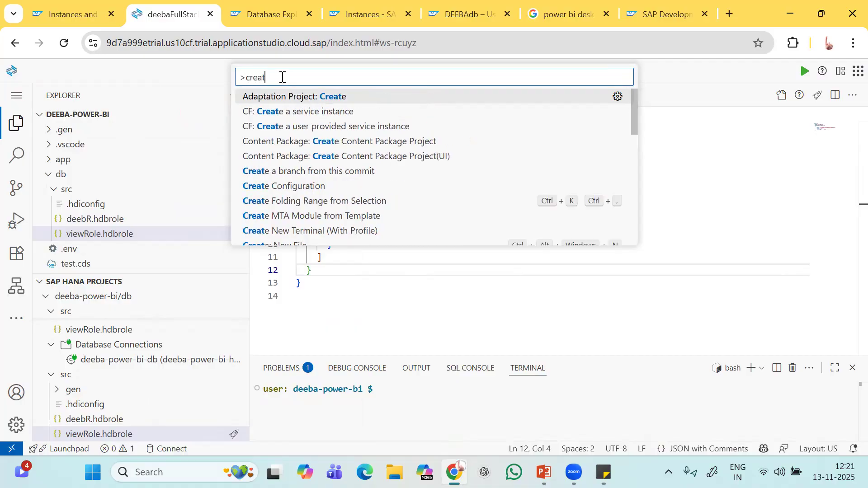
pyautogui.write('edata')
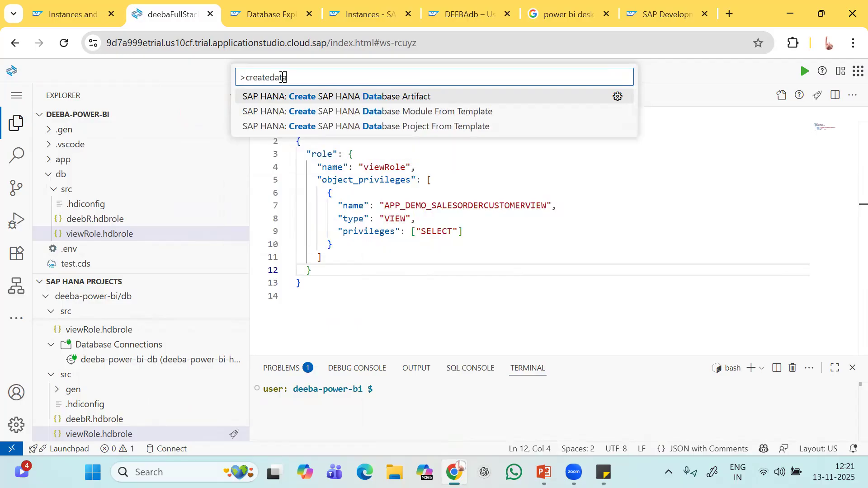
pyautogui.click(370, 102)
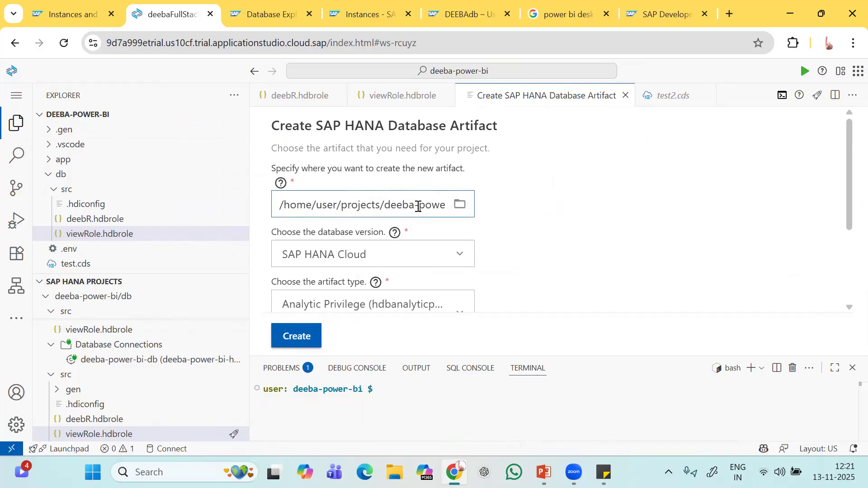
# Set the artifact path to deeba-power-bi/db/src and the type to Role (hdbrole).
pyautogui.write('r-bi/d')
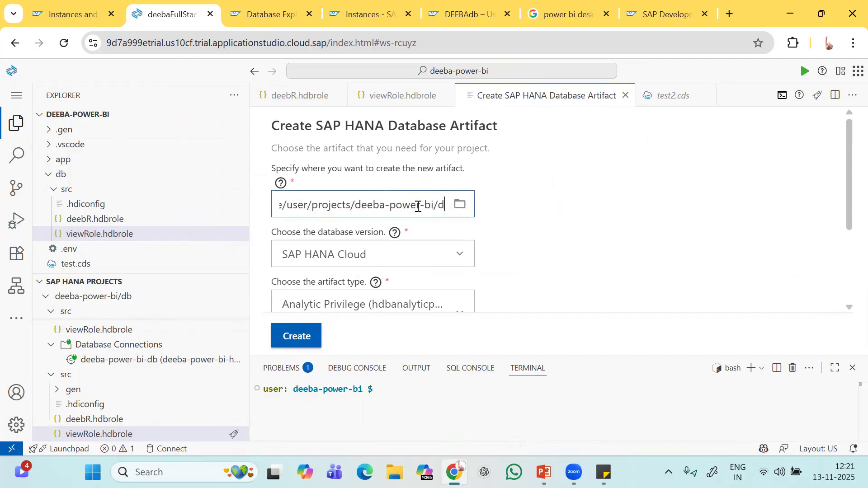
pyautogui.write('b/src')
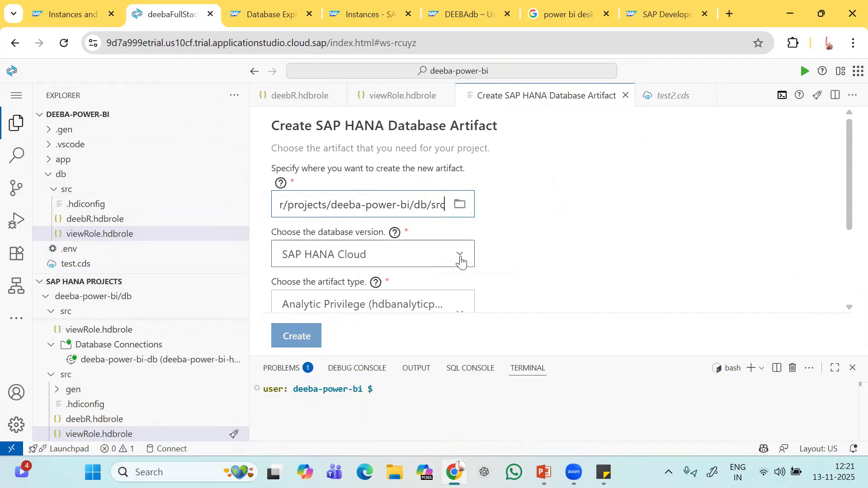
pyautogui.scroll(-2, 460, 254)
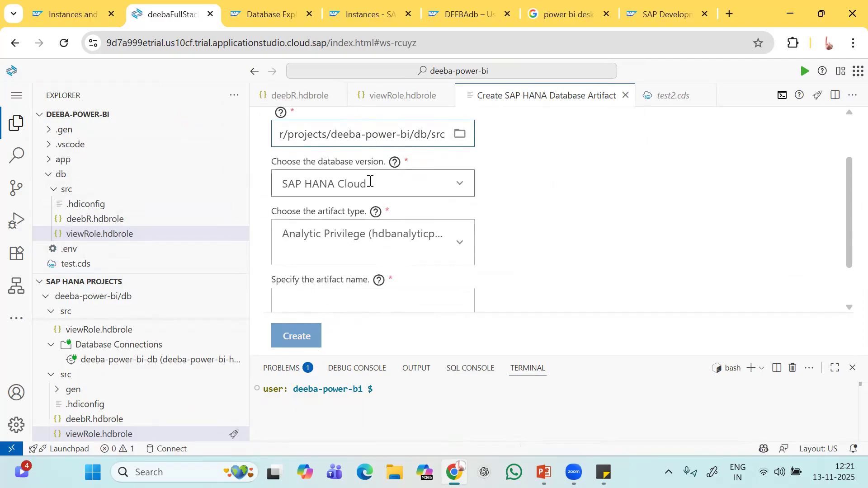
pyautogui.click(428, 242)
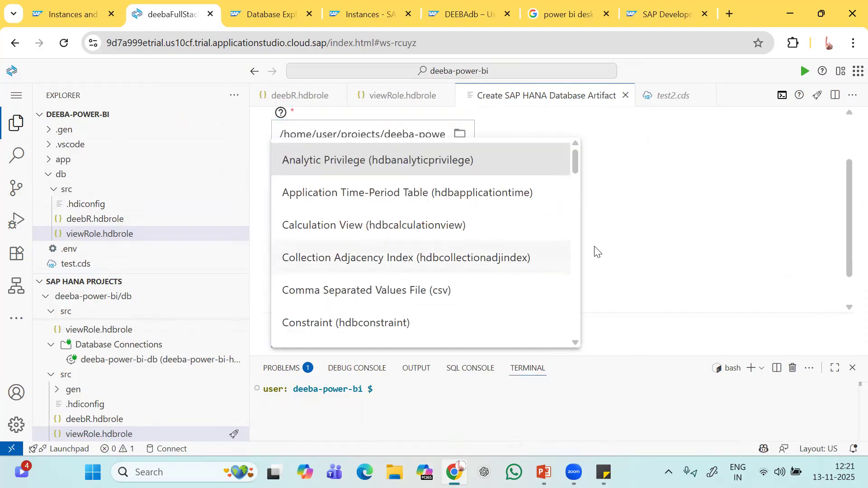
pyautogui.click(630, 247)
pyautogui.click(411, 246)
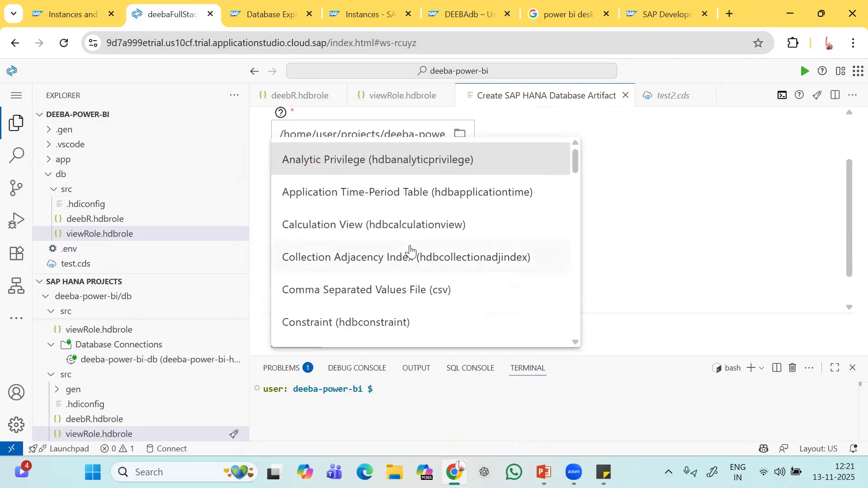
pyautogui.press('BackSpace')
pyautogui.press('BackSpace')
pyautogui.press('BackSpace')
pyautogui.press('BackSpace')
pyautogui.press('BackSpace')
pyautogui.press('BackSpace')
pyautogui.press('BackSpace')
pyautogui.press('BackSpace')
pyautogui.press('BackSpace')
pyautogui.press('BackSpace')
pyautogui.press('BackSpace')
pyautogui.press('BackSpace')
pyautogui.press('BackSpace')
pyautogui.press('BackSpace')
pyautogui.press('BackSpace')
pyautogui.press('BackSpace')
pyautogui.press('BackSpace')
pyautogui.press('BackSpace')
pyautogui.press('BackSpace')
pyautogui.press('BackSpace')
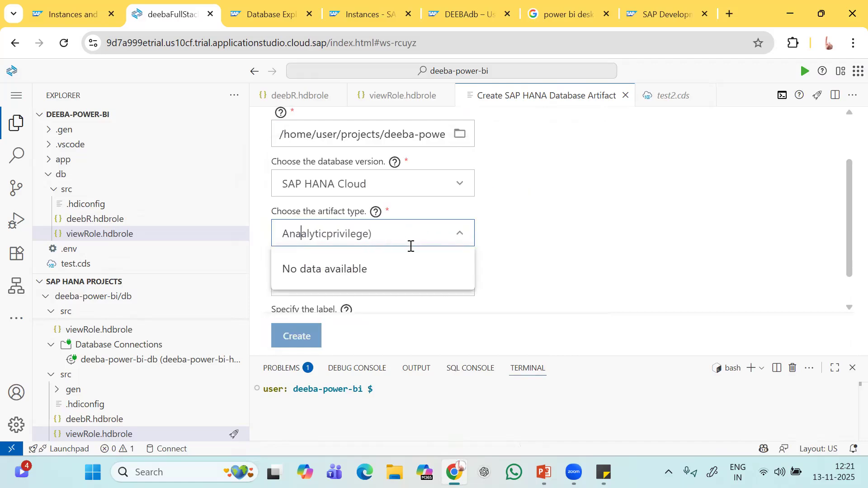
pyautogui.press('Right')
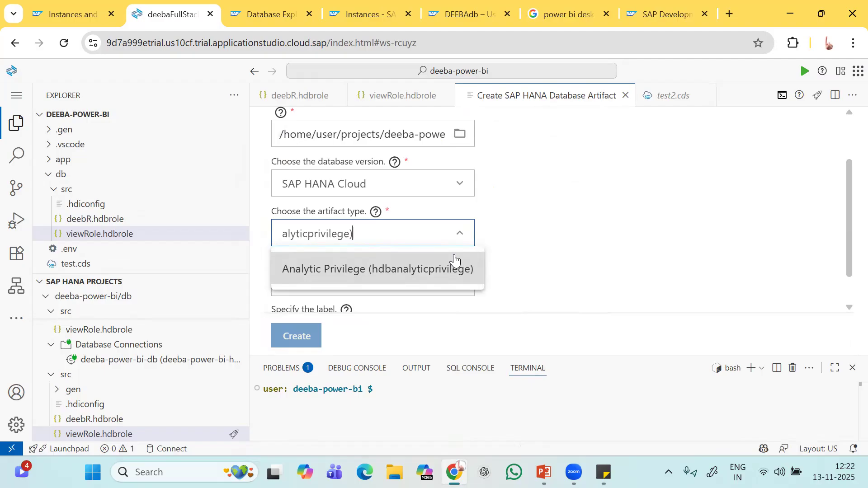
pyautogui.press('BackSpace')
pyautogui.press('BackSpace')
pyautogui.press('BackSpace')
pyautogui.press('BackSpace')
pyautogui.press('BackSpace')
pyautogui.press('BackSpace')
pyautogui.press('BackSpace')
pyautogui.press('BackSpace')
pyautogui.press('BackSpace')
pyautogui.press('BackSpace')
pyautogui.press('BackSpace')
pyautogui.press('BackSpace')
pyautogui.press('BackSpace')
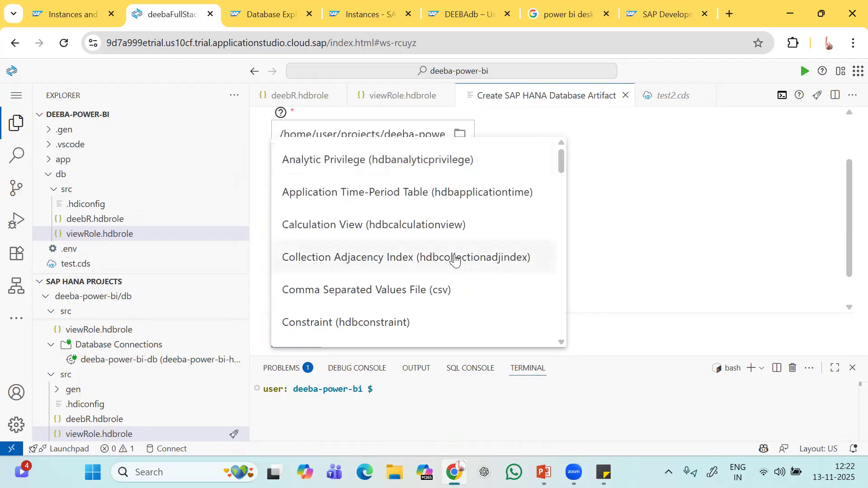
pyautogui.write('h')
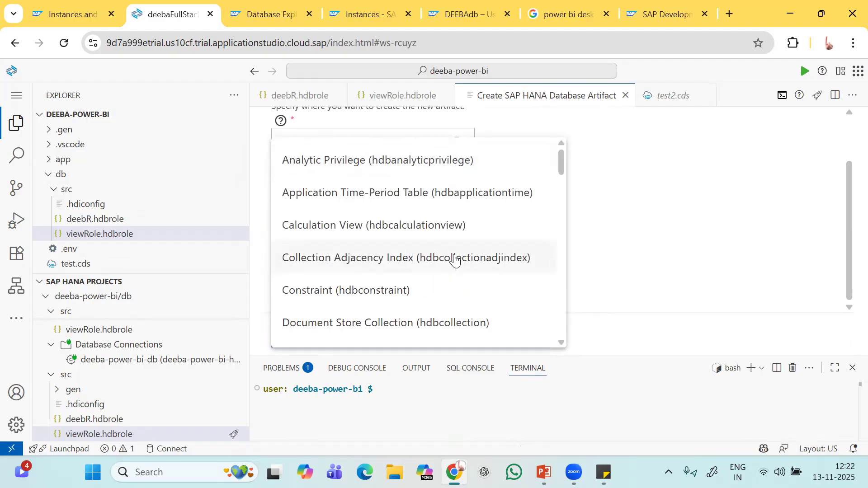
pyautogui.write('dbro')
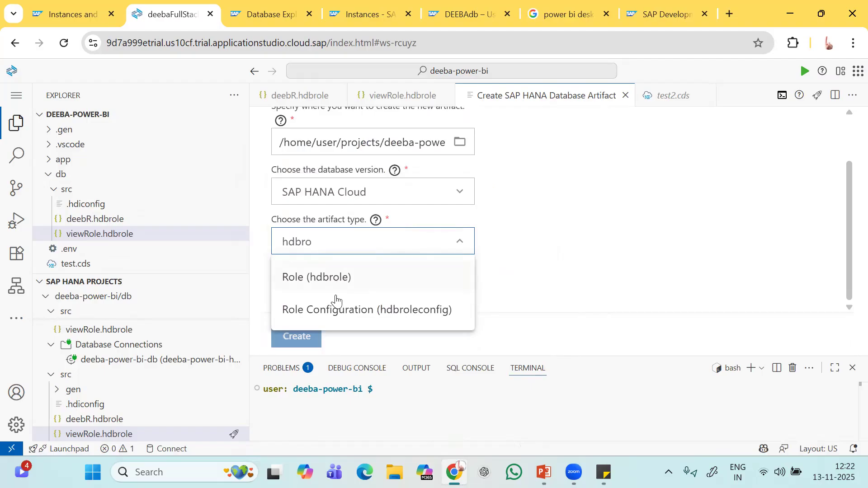
pyautogui.click(334, 278)
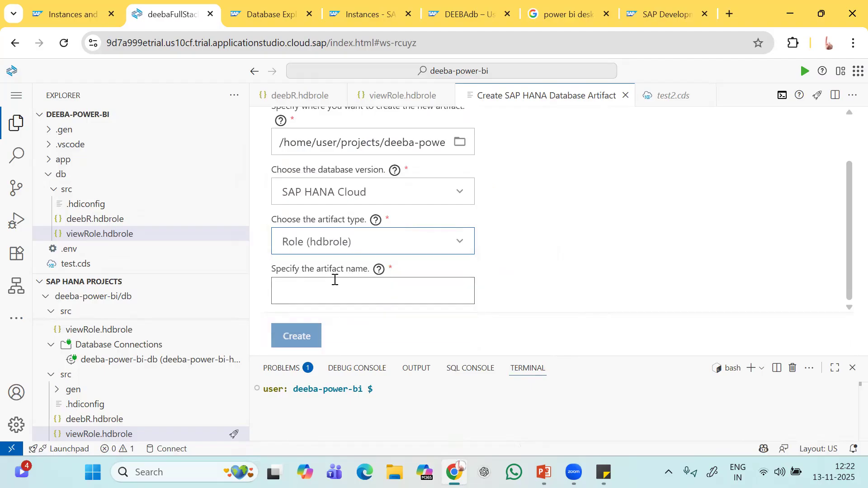
# Name the artifact demoRole and create it.
pyautogui.click(328, 287)
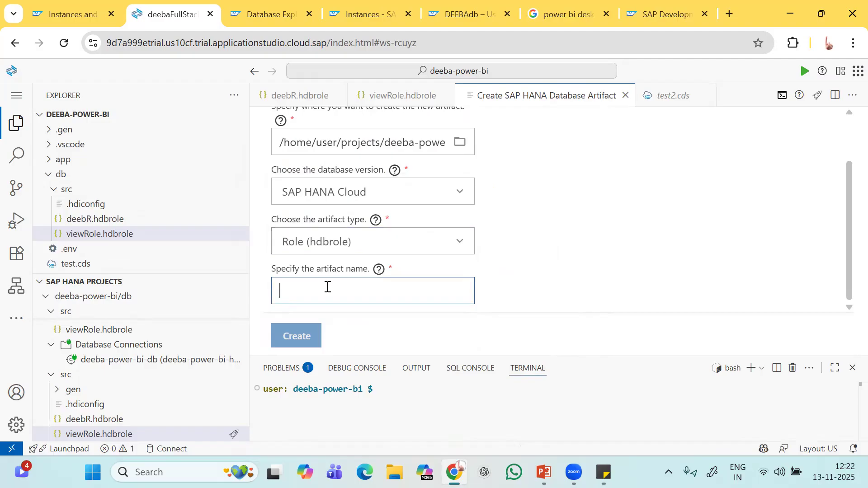
pyautogui.write('demo')
pyautogui.press('capslock')
pyautogui.write('R')
pyautogui.press('capslock')
pyautogui.write('ole')
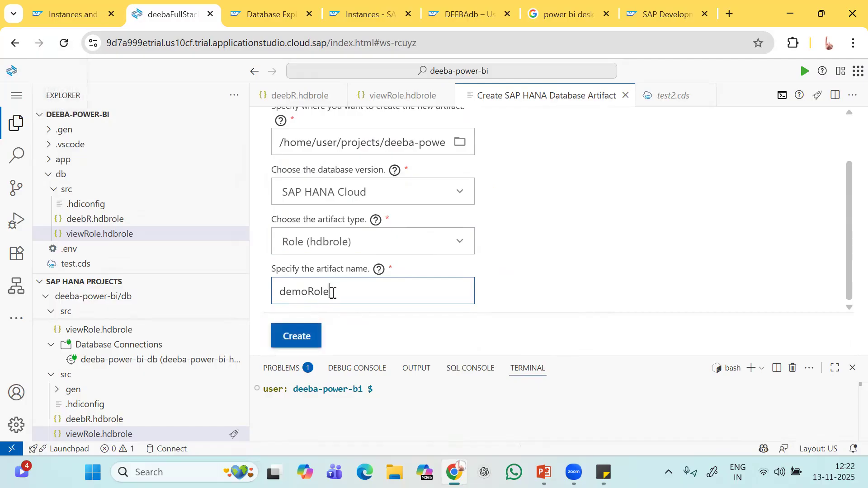
pyautogui.click(303, 346)
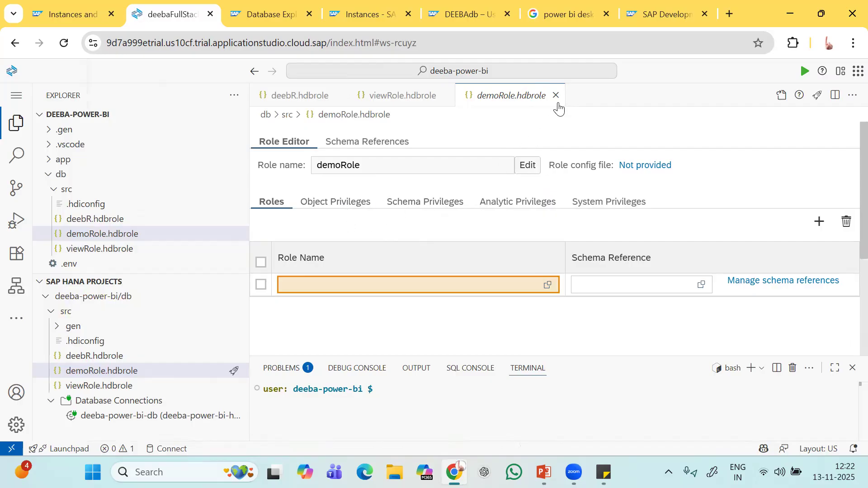
# Compare the viewRole.hdbrole and demoRole.hdbrole tabs, then close demoRole.hdbrole.
pyautogui.click(429, 103)
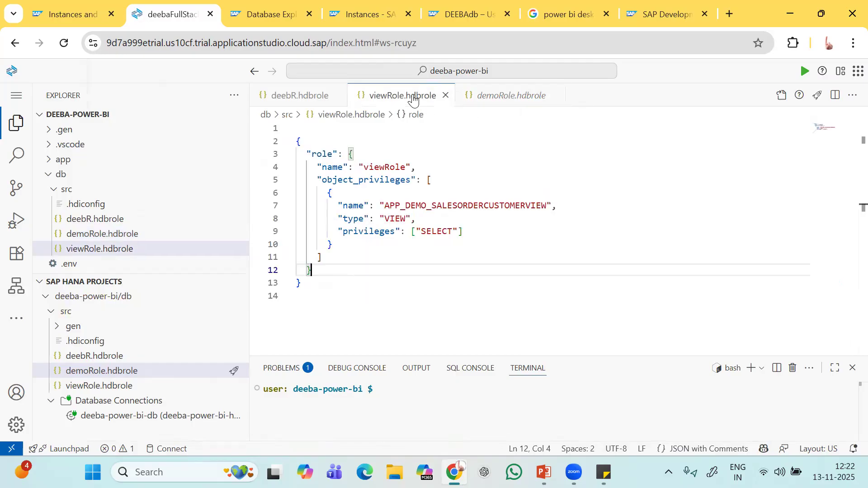
pyautogui.click(521, 100)
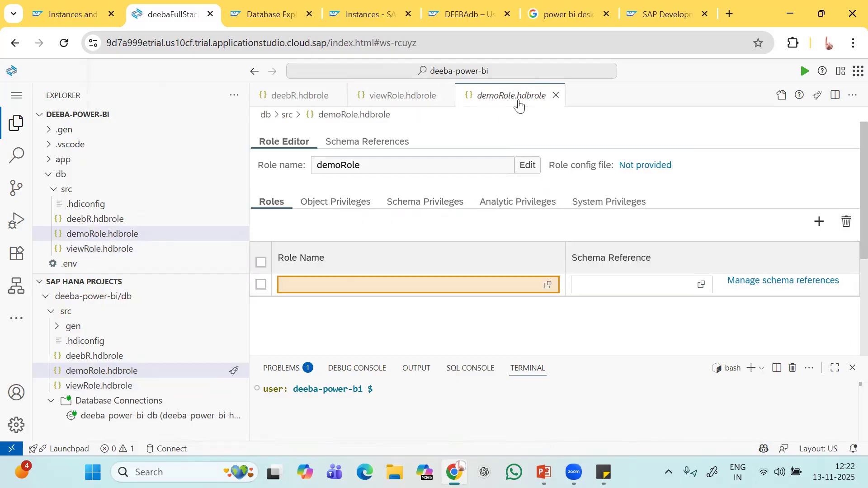
pyautogui.click(555, 97)
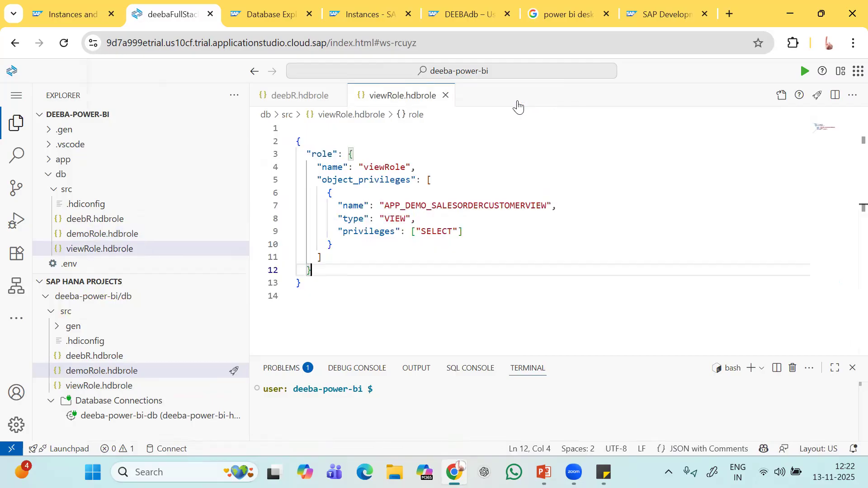
pyautogui.rightClick(113, 249)
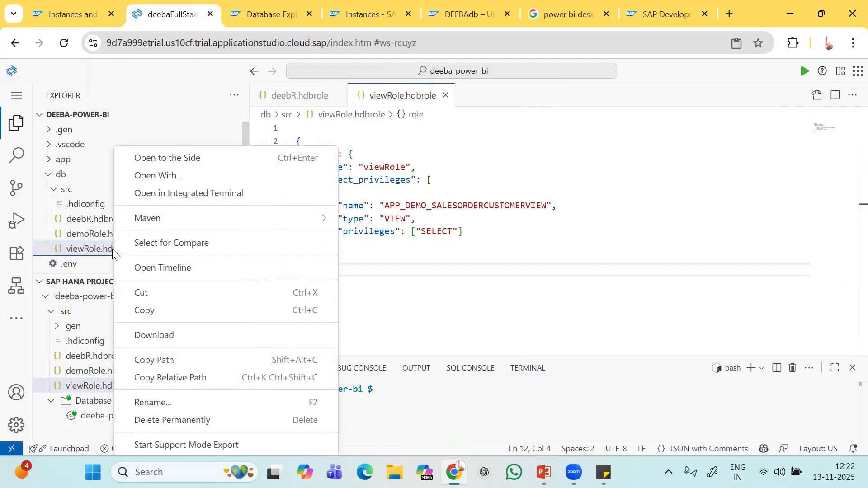
pyautogui.click(177, 184)
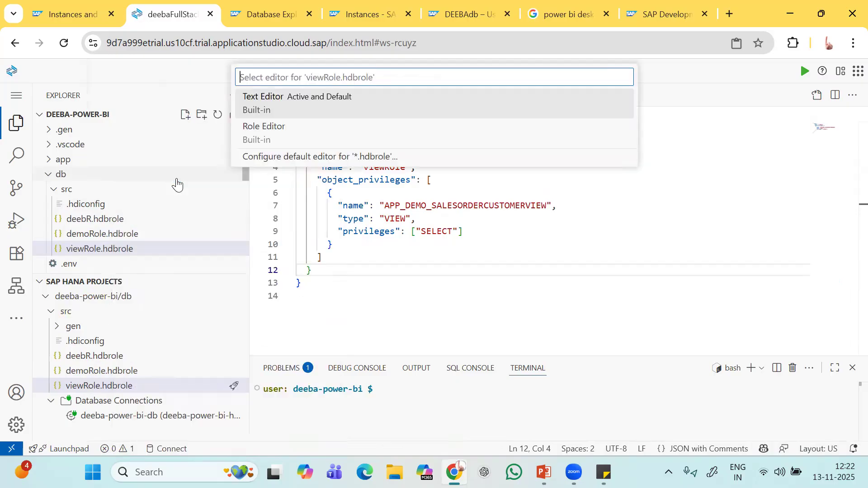
pyautogui.click(297, 107)
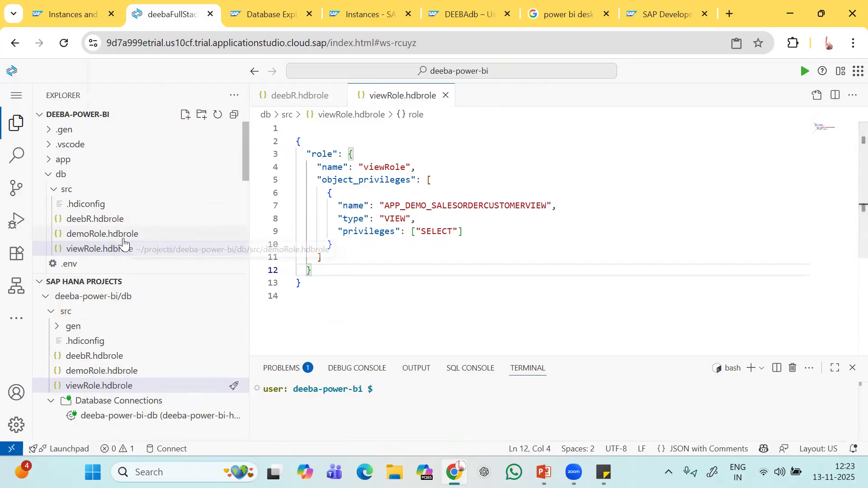
pyautogui.rightClick(92, 239)
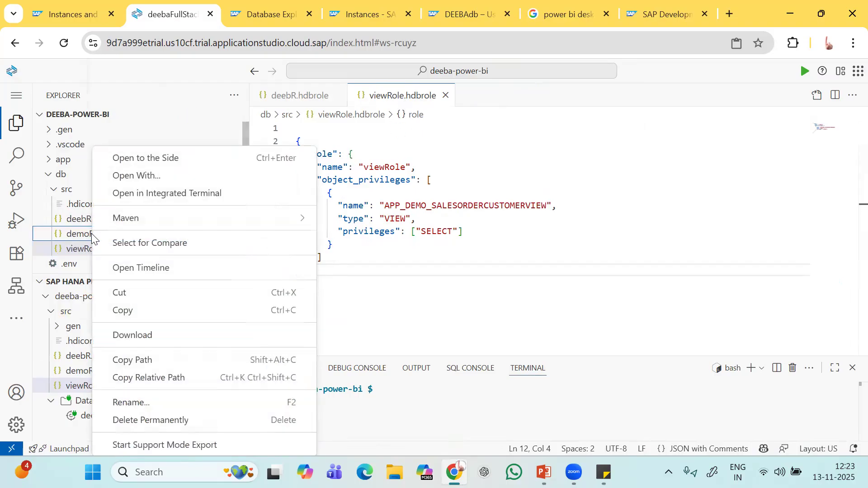
pyautogui.click(142, 176)
pyautogui.click(295, 106)
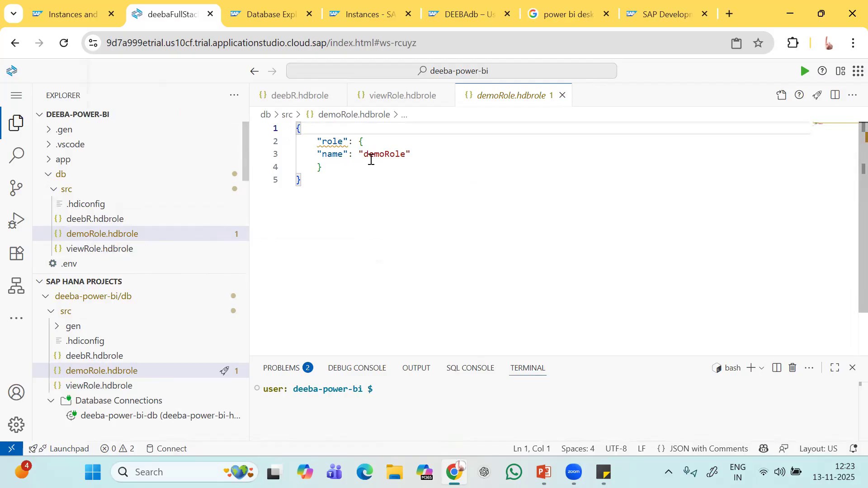
pyautogui.click(414, 97)
pyautogui.moveTo(315, 180); pyautogui.dragTo(355, 255)
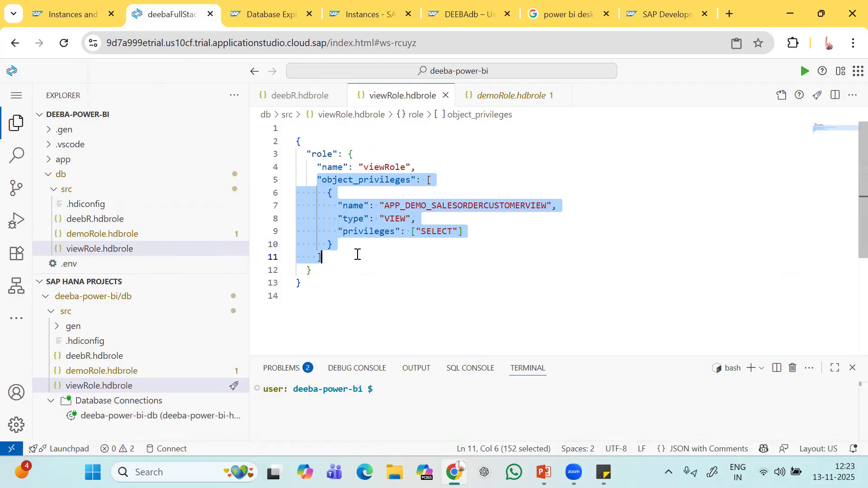
pyautogui.click(431, 255)
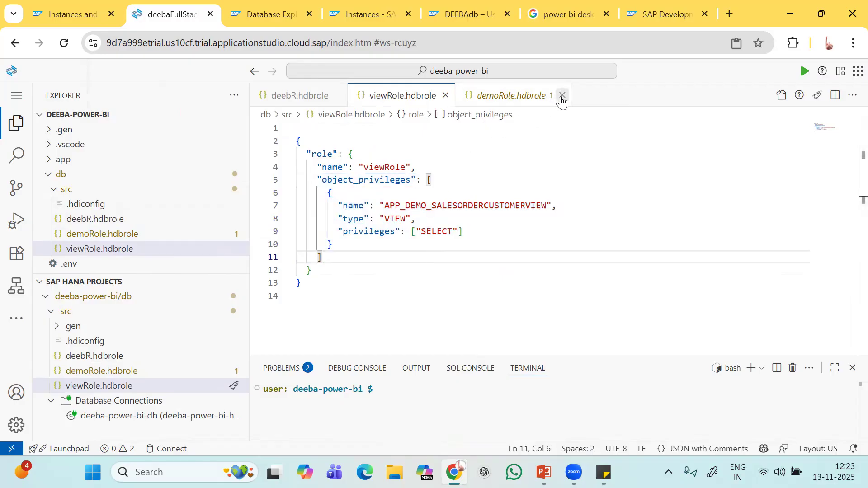
pyautogui.click(562, 96)
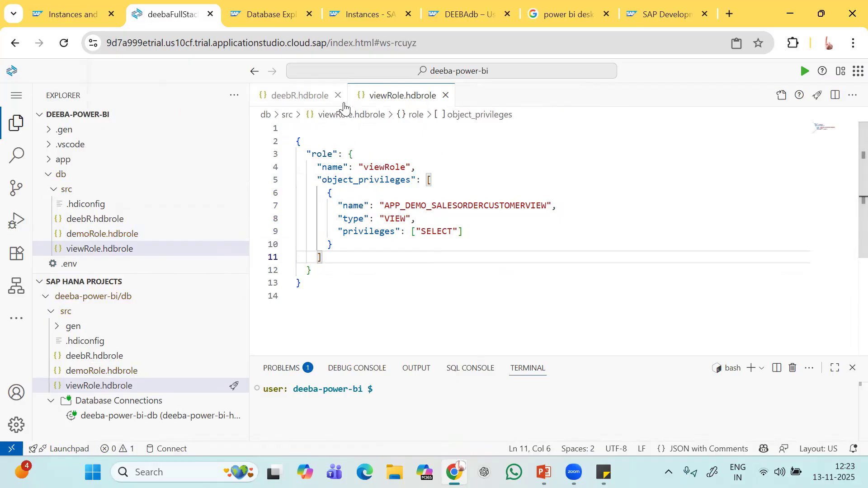
# Review the deebR.hdbrole role text, then close its tab.
pyautogui.click(297, 98)
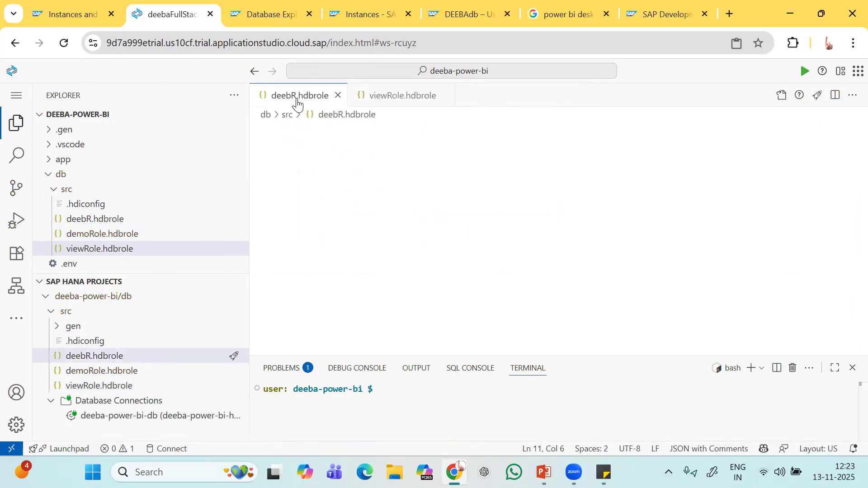
pyautogui.click(382, 248)
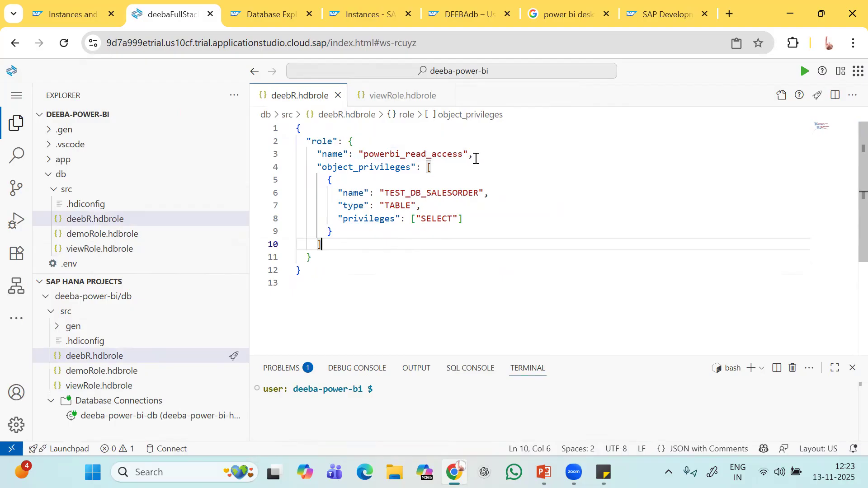
pyautogui.click(338, 95)
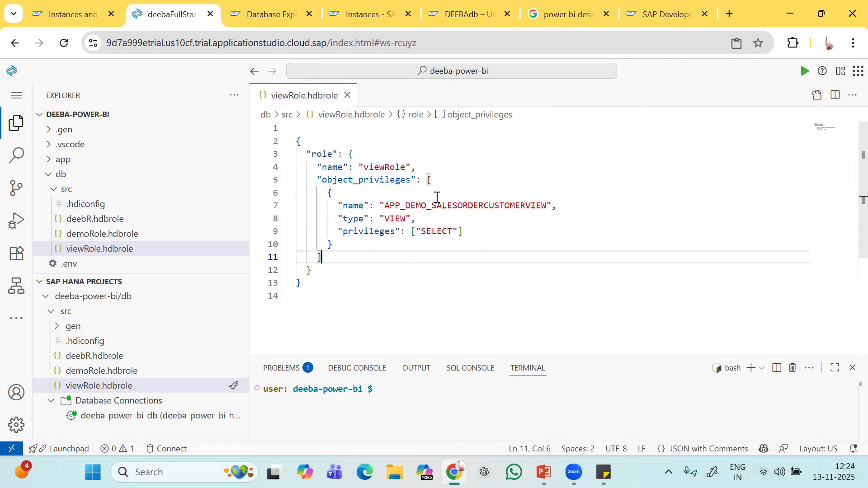
# Open demoRole.hdbrole from Explorer in the Text Editor.
pyautogui.click(88, 238)
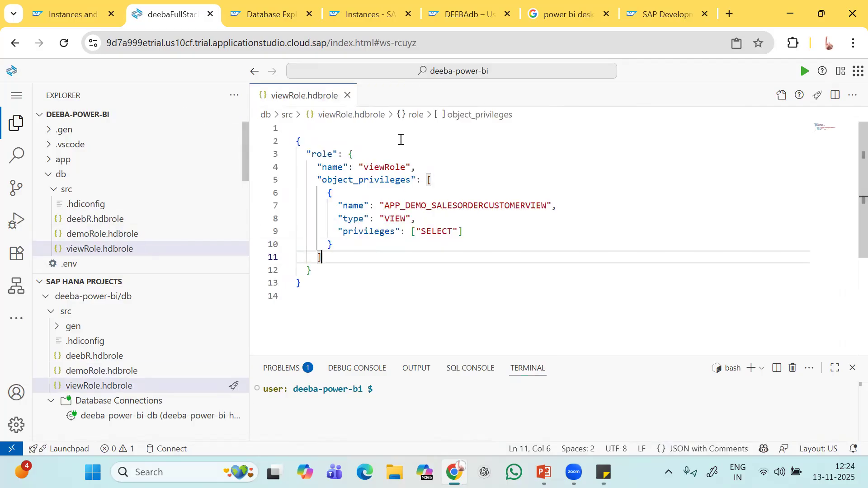
pyautogui.rightClick(132, 234)
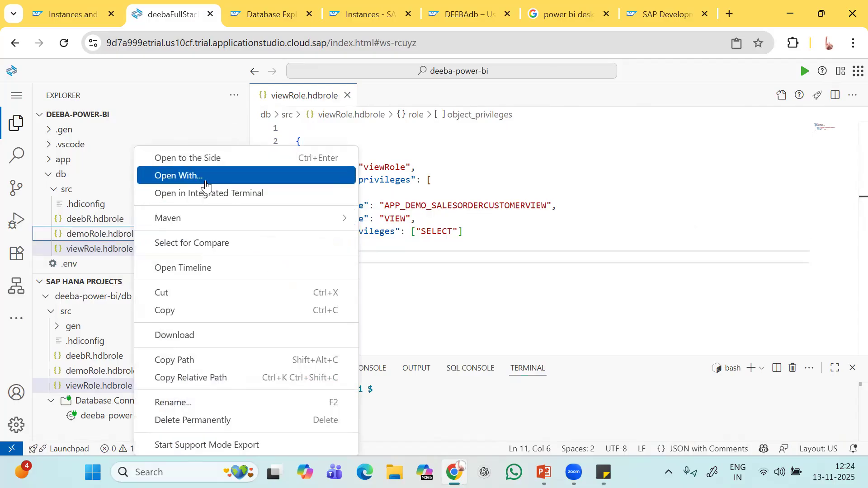
pyautogui.click(209, 176)
pyautogui.click(325, 115)
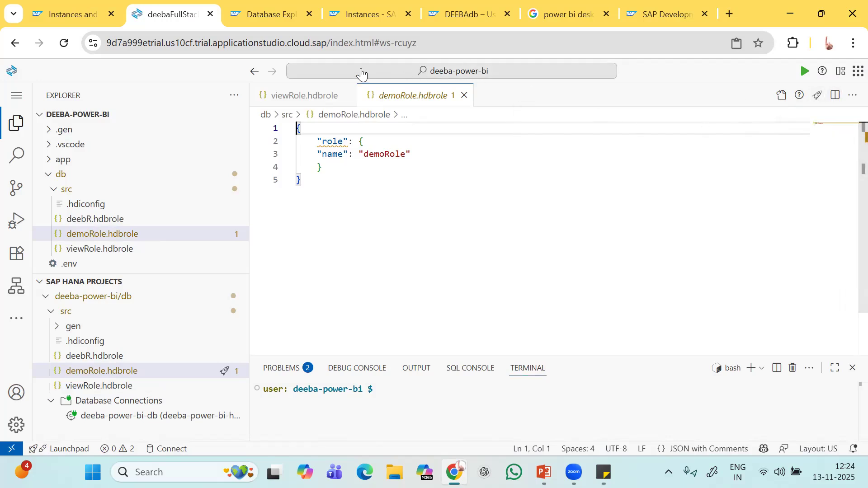
pyautogui.click(276, 19)
# Bring up the DEEBAdb User Management page, briefly checking back in the Business Application Studio editor.
pyautogui.click(373, 19)
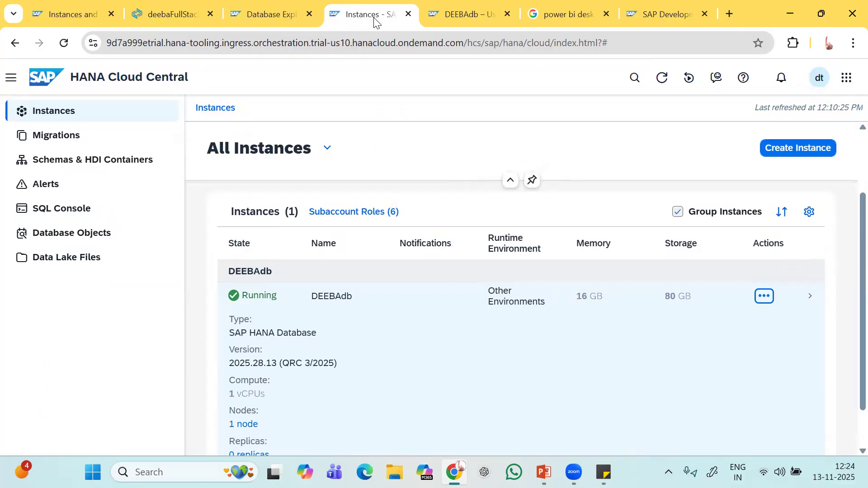
pyautogui.click(466, 14)
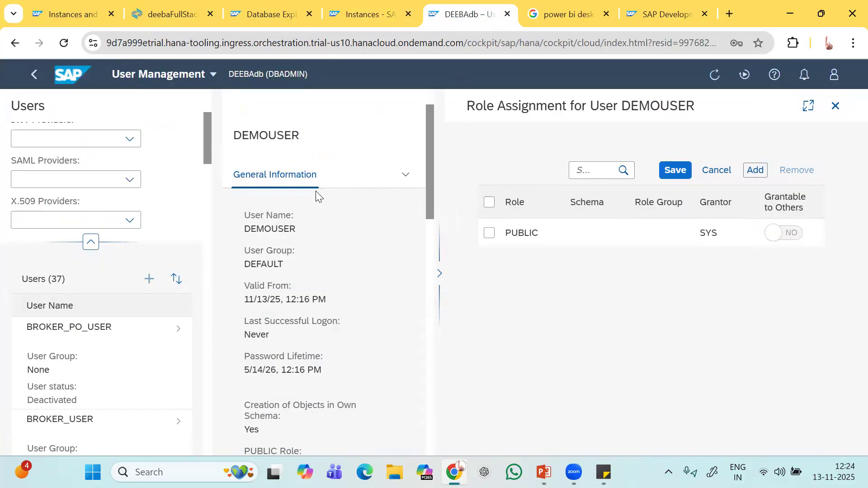
pyautogui.scroll(3, 193, 223)
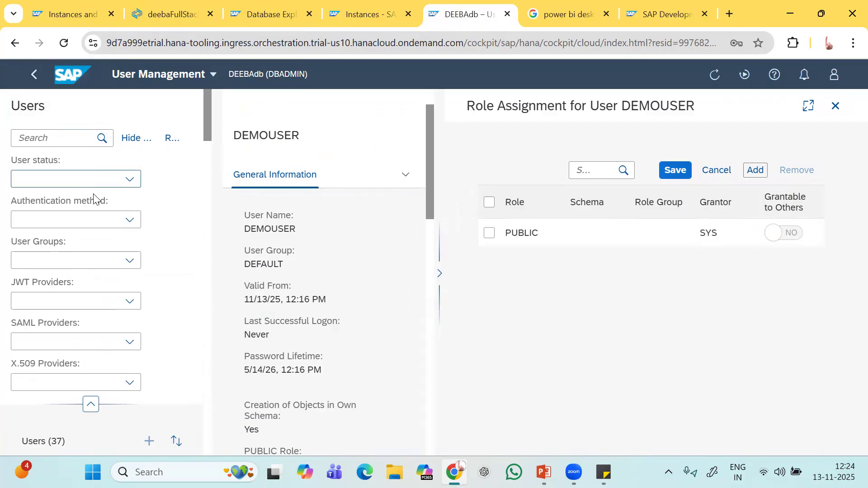
pyautogui.scroll(-1, 105, 231)
pyautogui.scroll(-4, 105, 231)
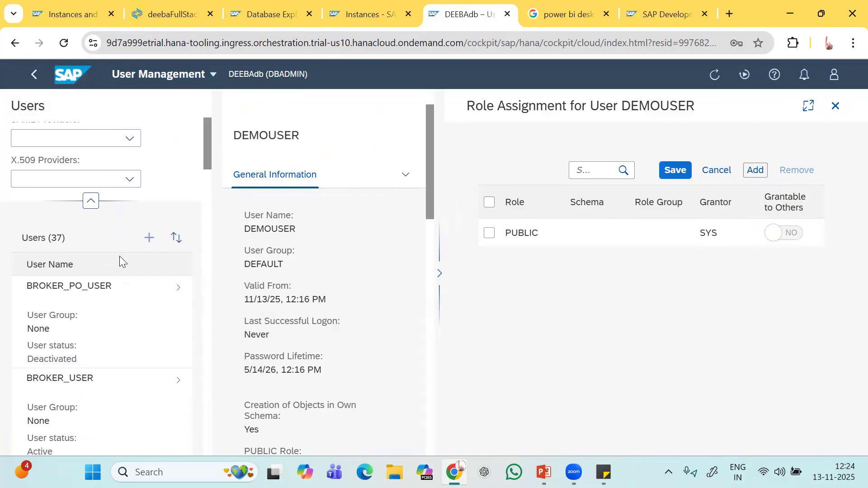
pyautogui.scroll(4, 119, 256)
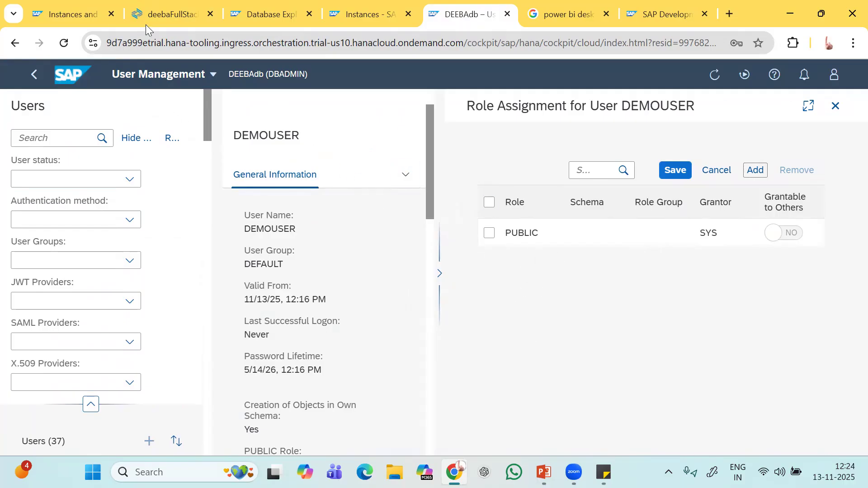
pyautogui.click(168, 14)
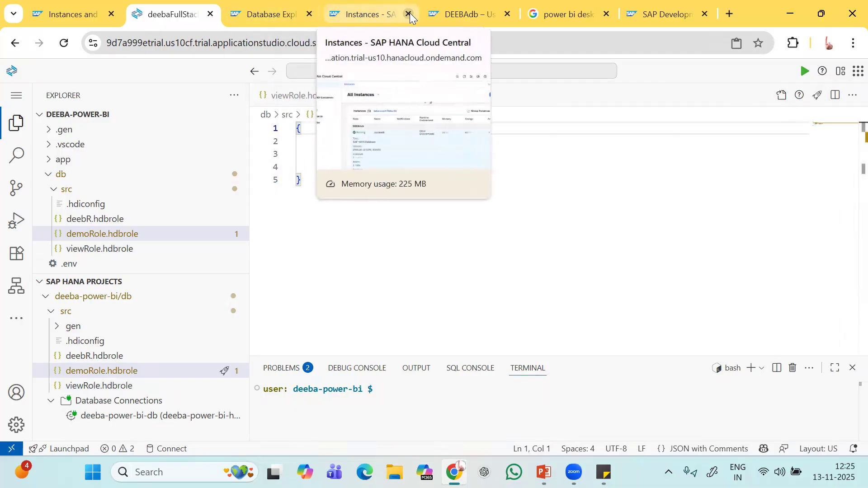
pyautogui.click(473, 14)
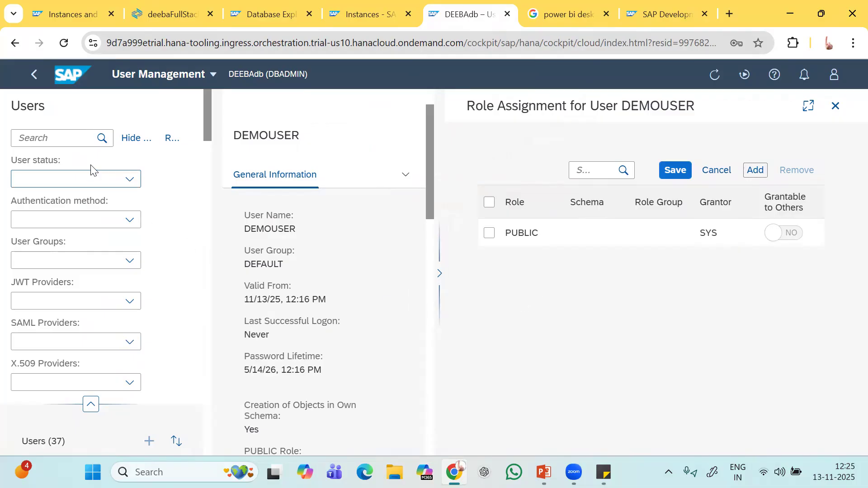
# Filter users by 'youtube', select YOUTUBEUSER, and discard DEMOUSER's unsaved role changes.
pyautogui.click(58, 134)
pyautogui.write('youtu')
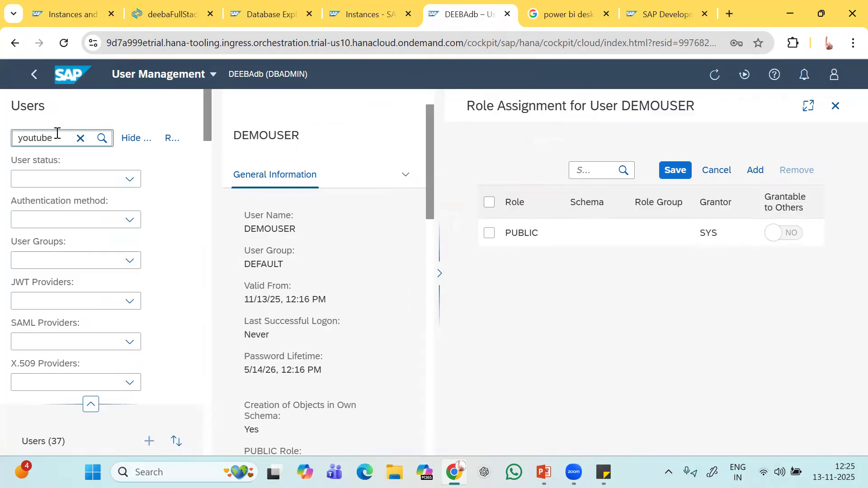
pyautogui.write('be')
pyautogui.press('Return')
pyautogui.scroll(-3, 74, 316)
pyautogui.click(70, 374)
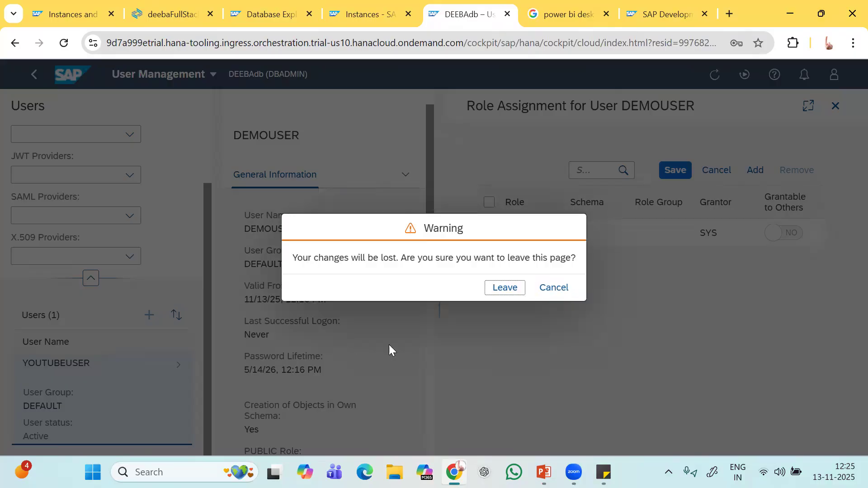
pyautogui.click(506, 287)
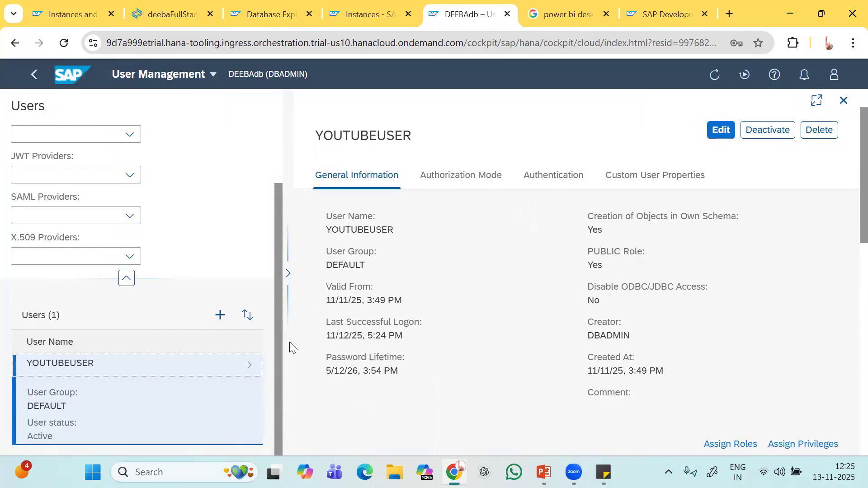
# Check YOUTUBEUSER holds powerbi_read_access, PUBLIC and viewRole, then return to the deebaFullStack project.
pyautogui.scroll(-4, 606, 355)
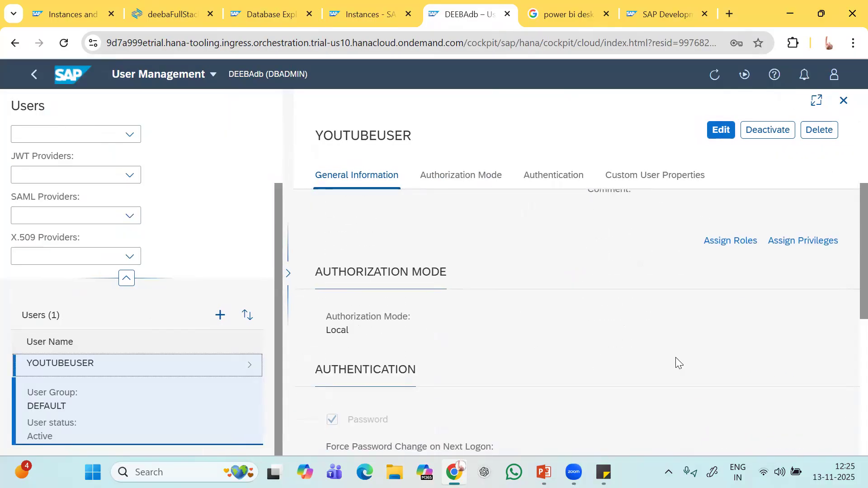
pyautogui.click(730, 241)
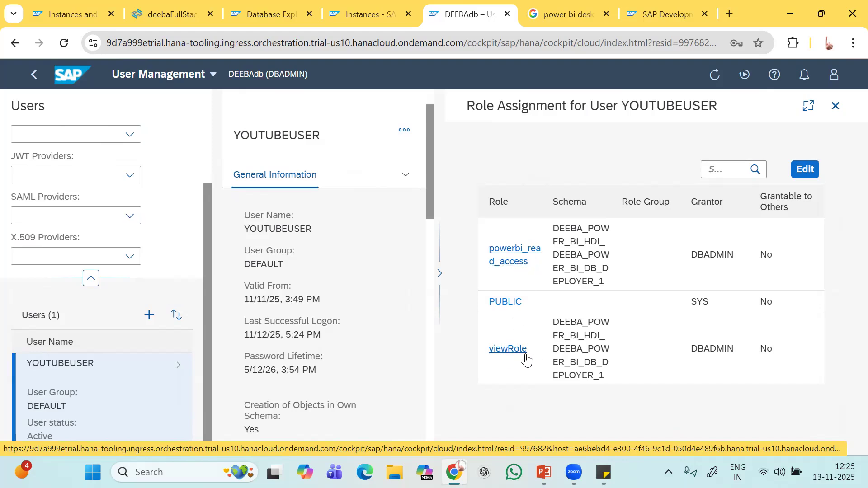
pyautogui.click(191, 16)
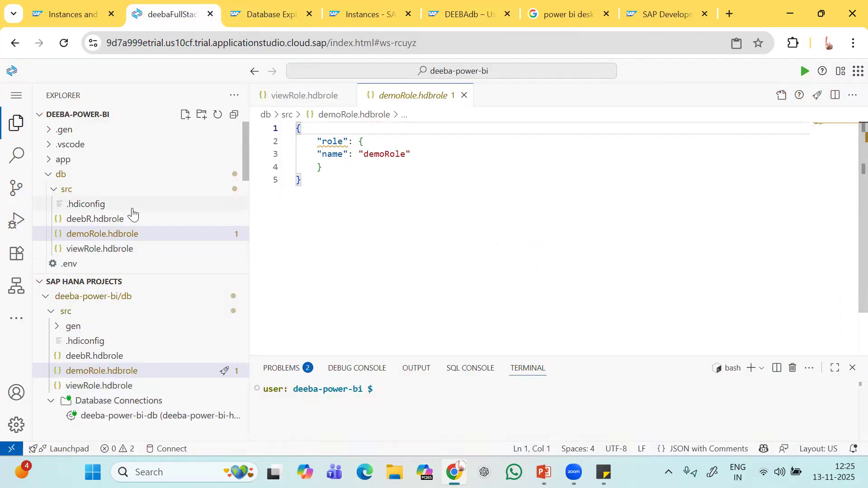
# Reopen viewRole.hdbrole as JSON granting SELECT, close its Role Editor, and return to YOUTUBEUSER's Role Assignment.
pyautogui.click(91, 249)
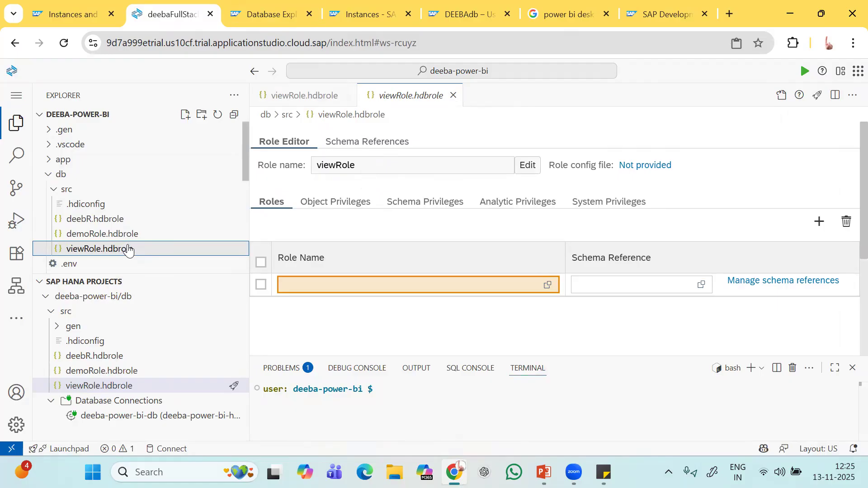
pyautogui.click(453, 97)
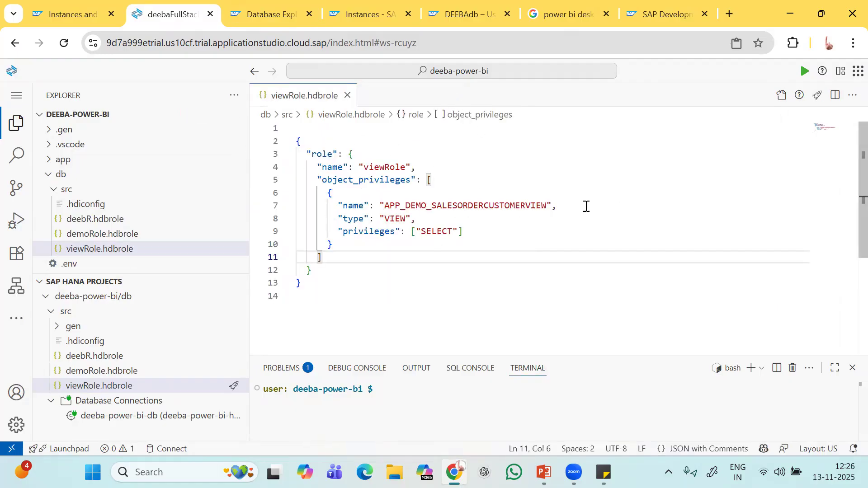
pyautogui.click(474, 14)
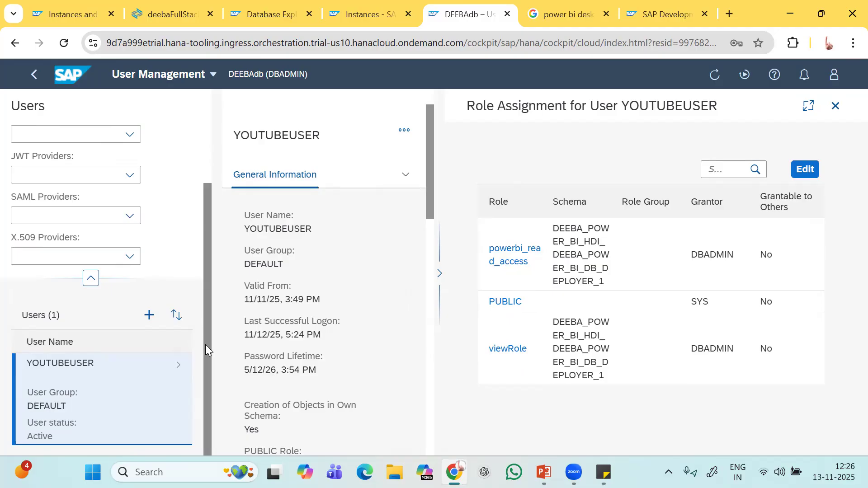
# Clear the 'youtube' text from the Users search box in User Management.
pyautogui.moveTo(205, 326); pyautogui.dragTo(206, 350)
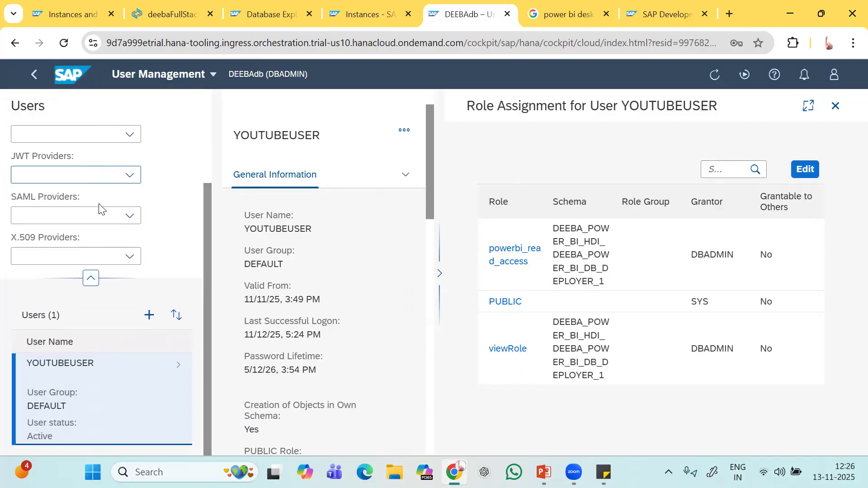
pyautogui.click(67, 131)
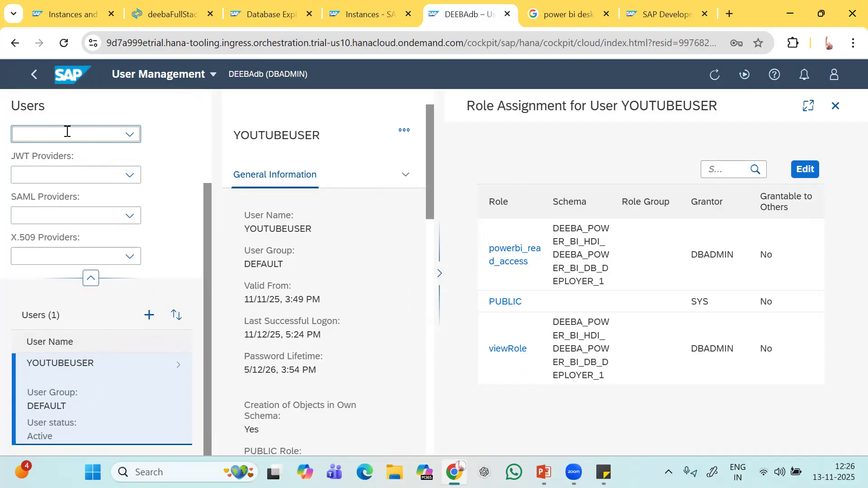
pyautogui.write('yyy')
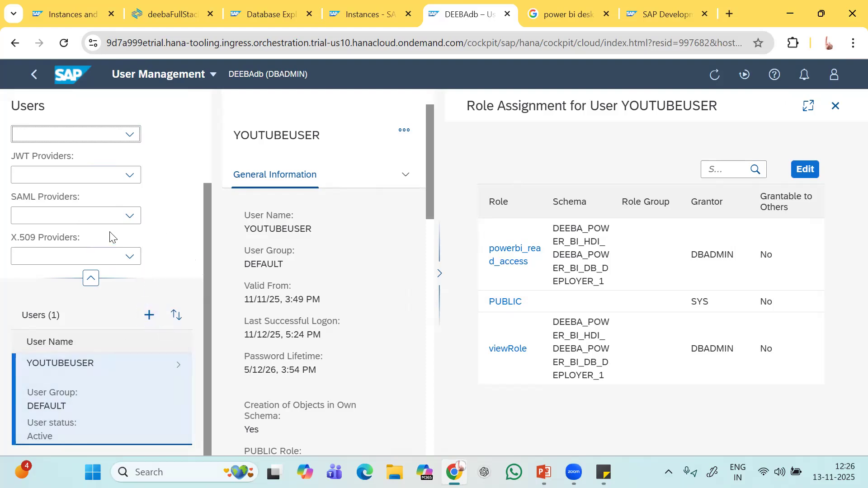
pyautogui.scroll(3, 133, 138)
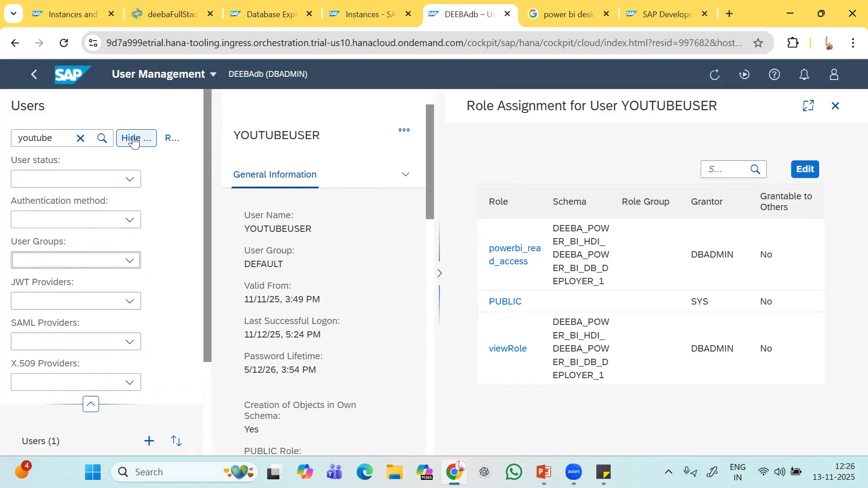
pyautogui.click(66, 138)
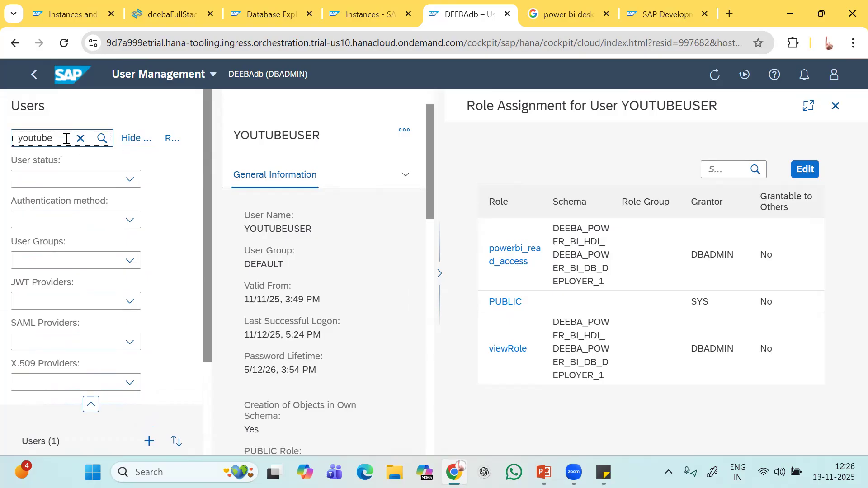
pyautogui.scroll(-3, 85, 329)
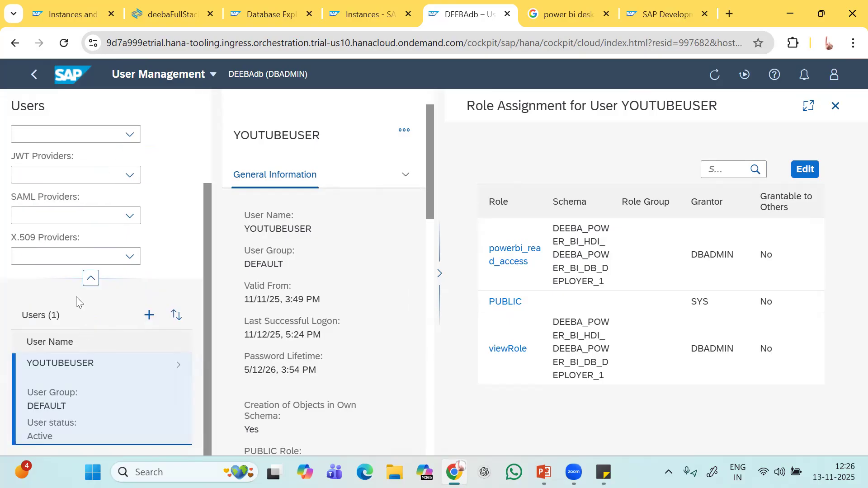
pyautogui.scroll(3, 66, 146)
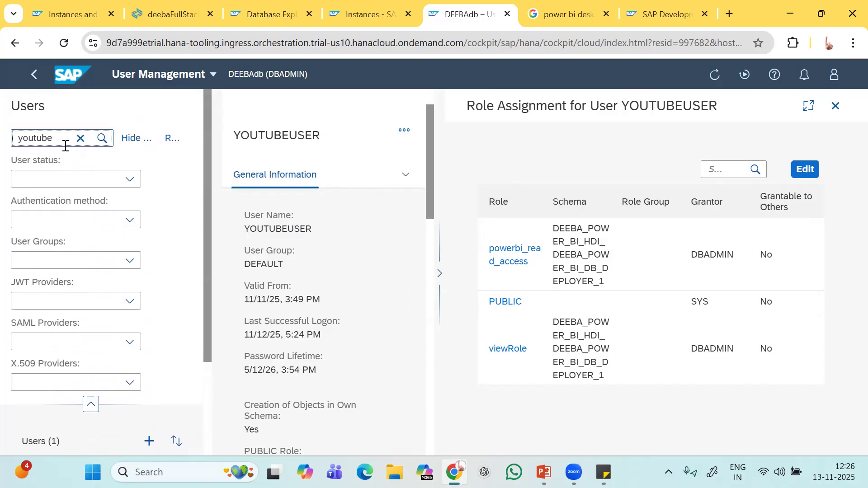
pyautogui.press('BackSpace')
pyautogui.press('BackSpace')
pyautogui.press('BackSpace')
pyautogui.press('BackSpace')
pyautogui.press('BackSpace')
pyautogui.press('BackSpace')
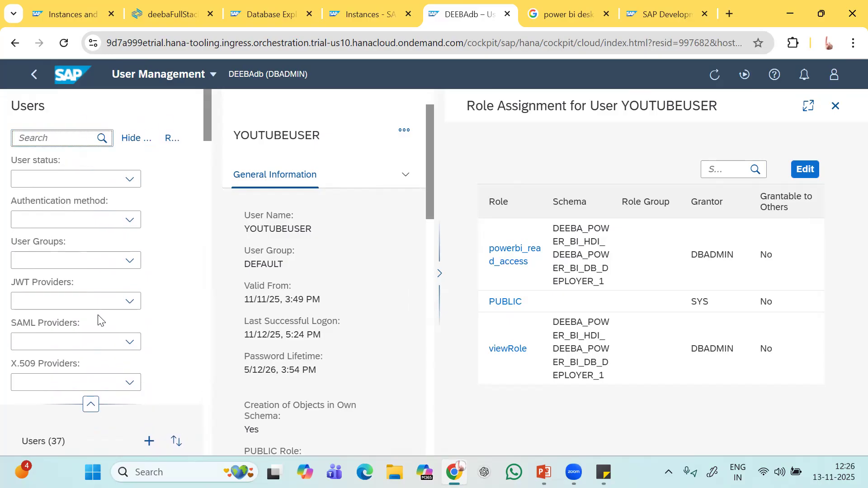
# Scroll through the full list of 37 database users.
pyautogui.scroll(-5, 99, 320)
pyautogui.scroll(-10, 99, 320)
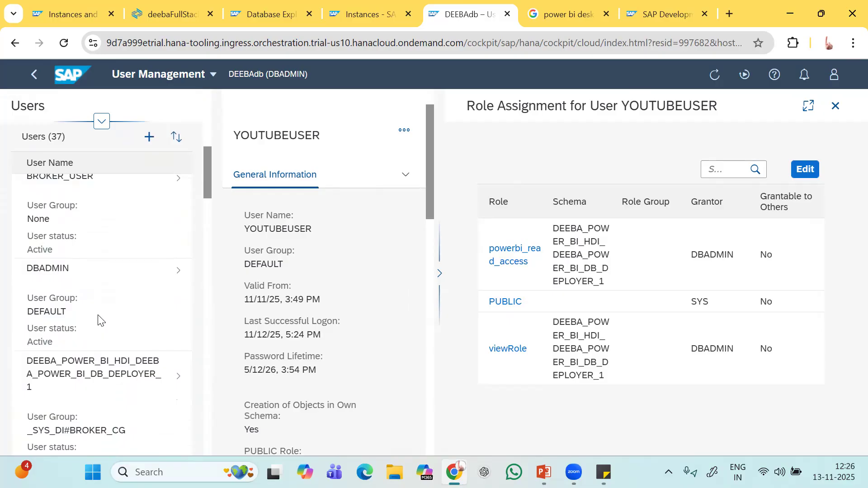
pyautogui.scroll(-8, 99, 320)
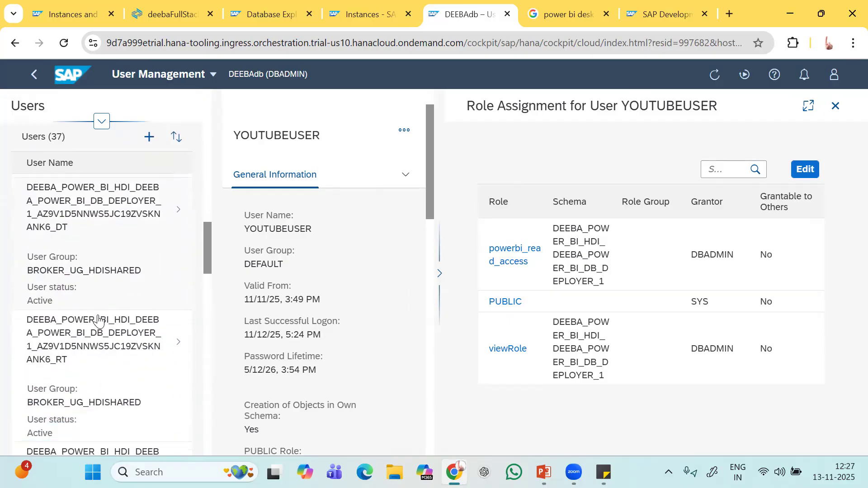
pyautogui.scroll(-5, 99, 319)
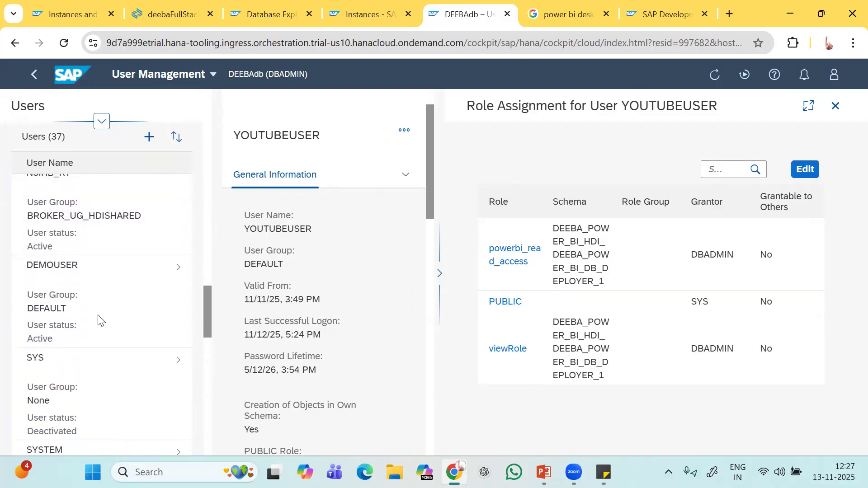
pyautogui.scroll(-3, 99, 316)
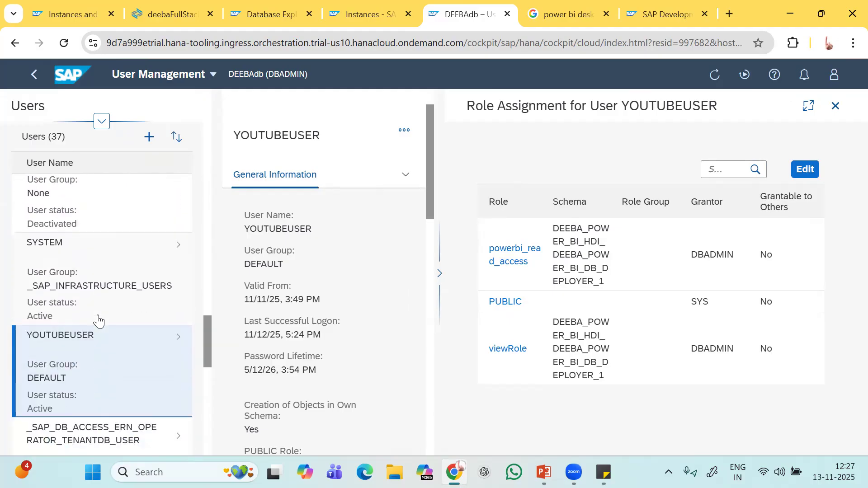
pyautogui.scroll(-5, 97, 315)
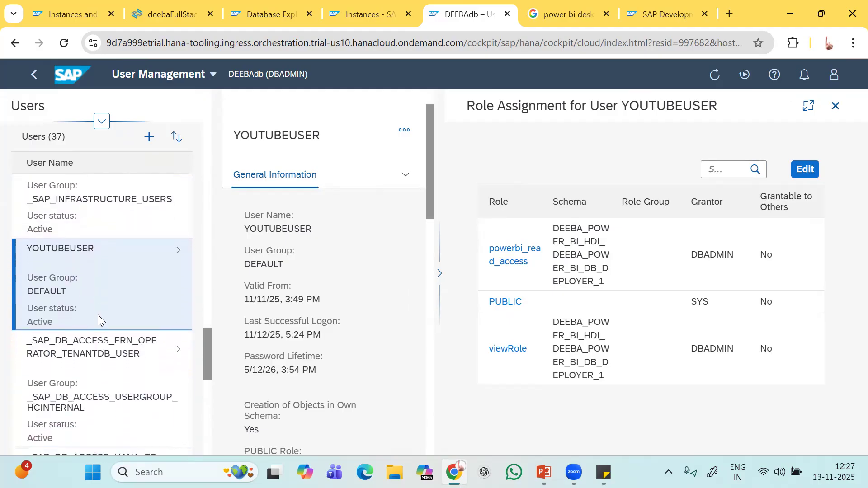
pyautogui.scroll(-5, 97, 317)
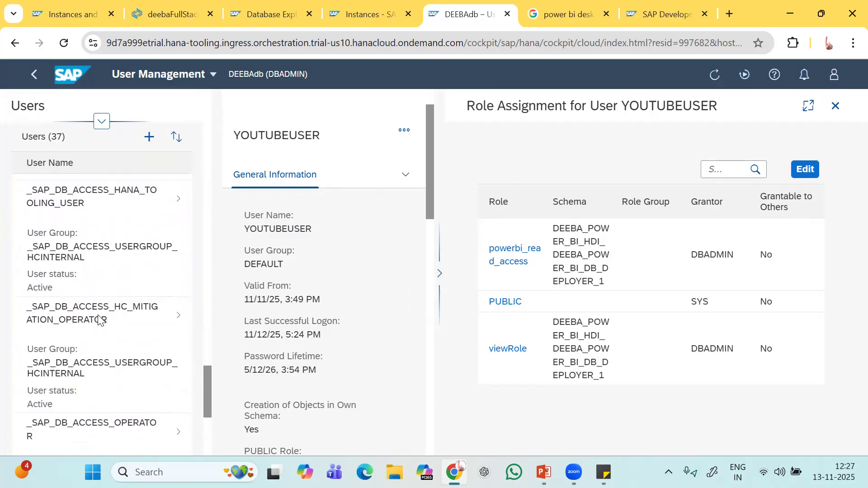
pyautogui.scroll(-5, 99, 319)
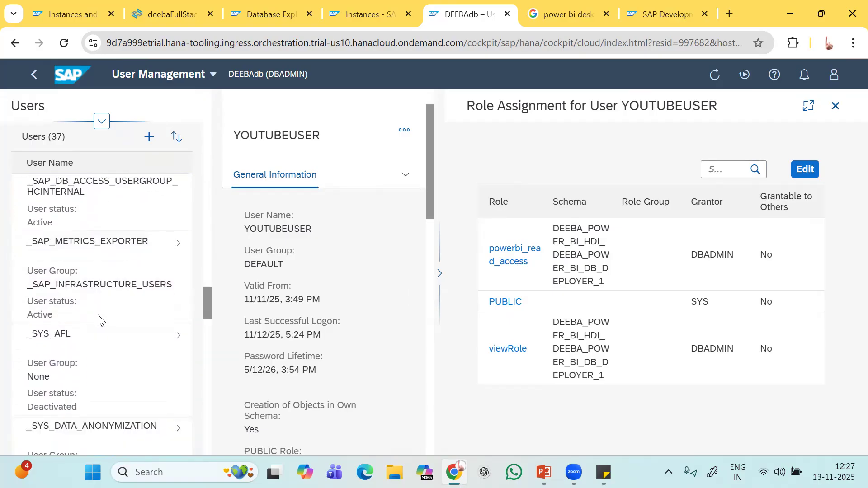
pyautogui.scroll(-10, 99, 315)
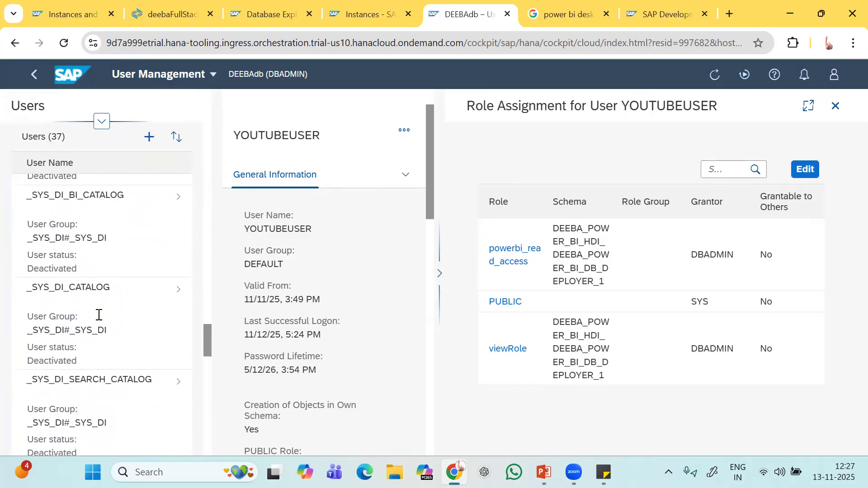
pyautogui.scroll(-10, 99, 320)
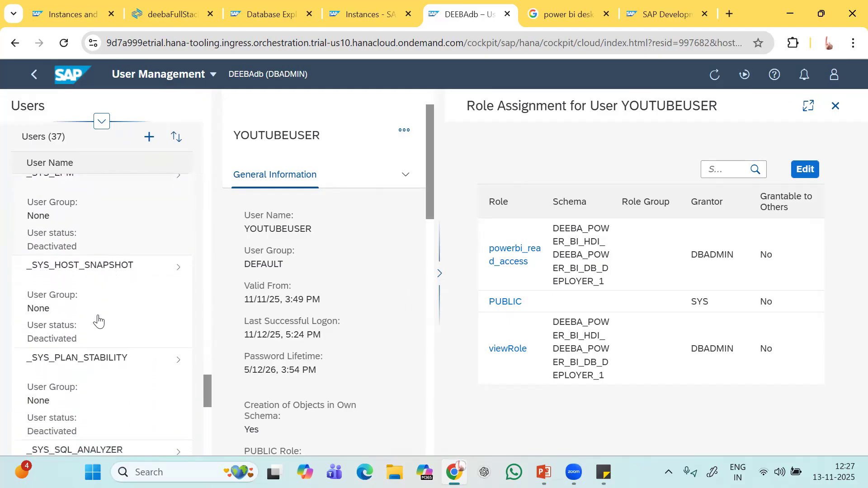
pyautogui.scroll(-5, 98, 320)
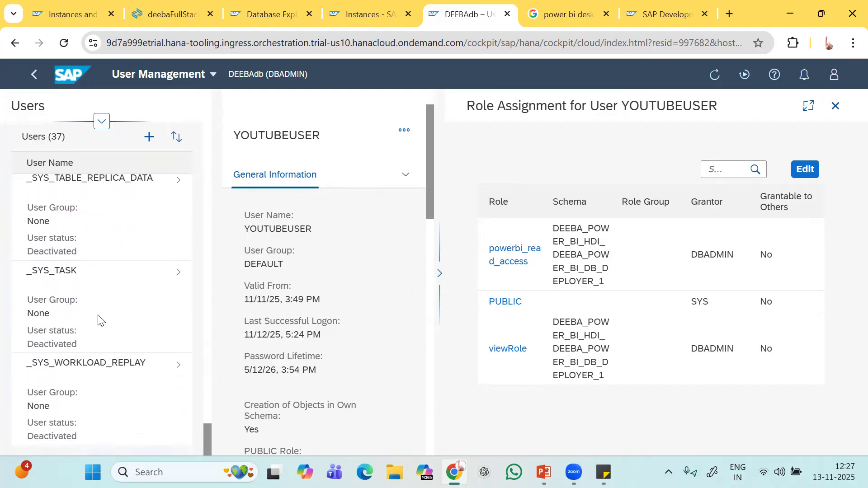
pyautogui.scroll(15, 98, 320)
pyautogui.scroll(10, 98, 320)
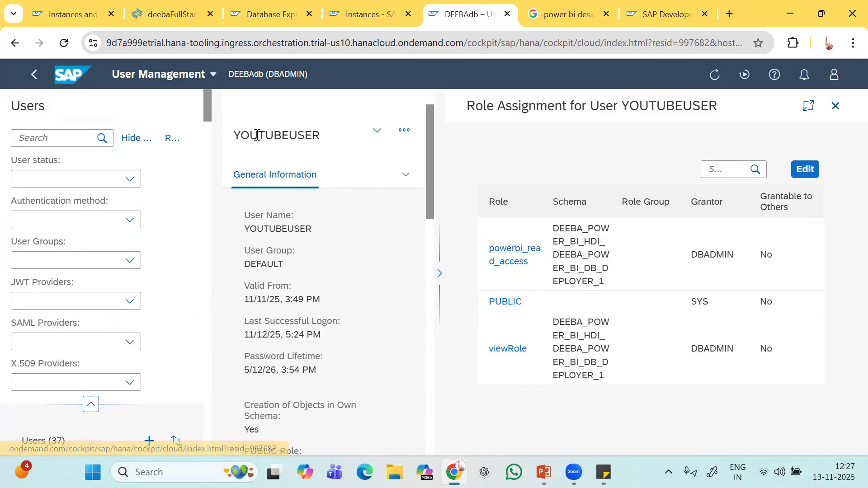
# Permanently delete demoRole.hdbrole and close its editor.
pyautogui.click(167, 14)
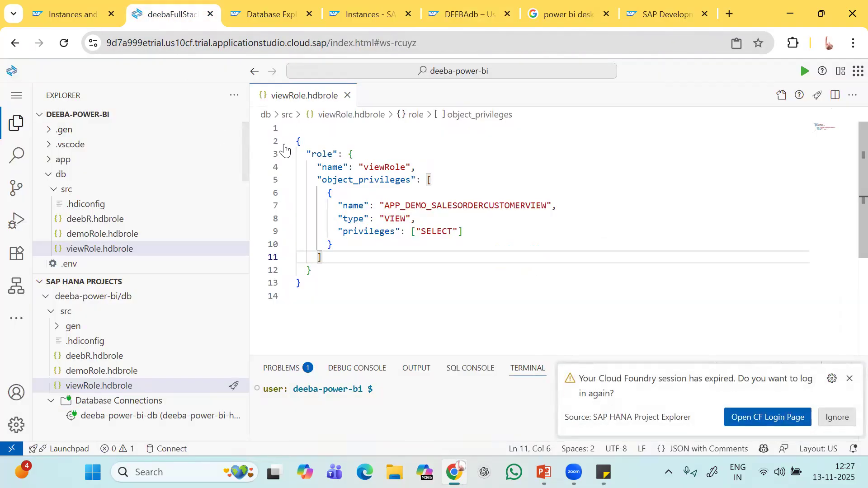
pyautogui.click(91, 236)
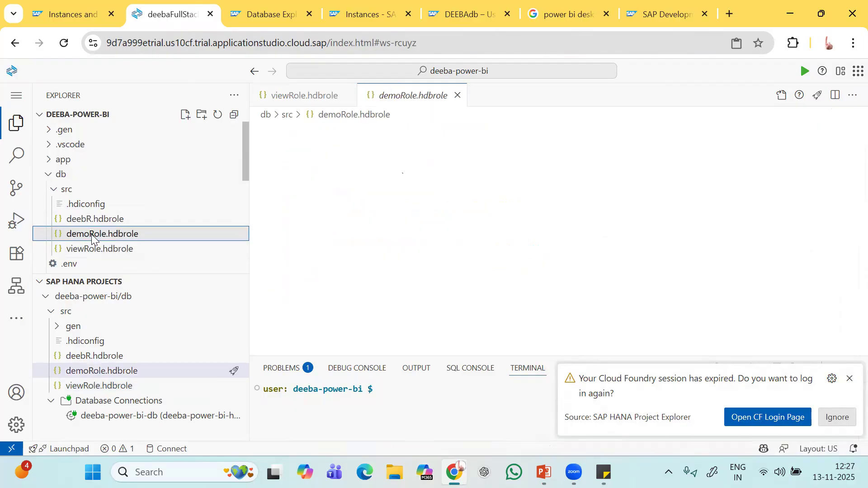
pyautogui.rightClick(97, 234)
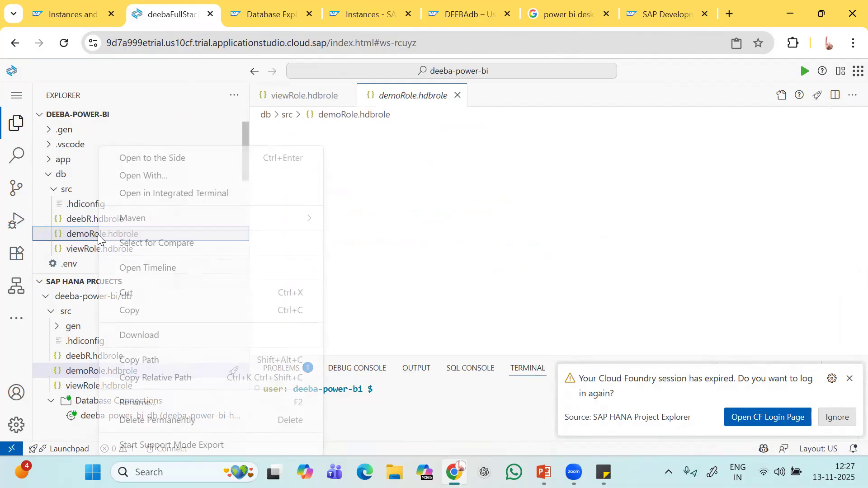
pyautogui.click(164, 418)
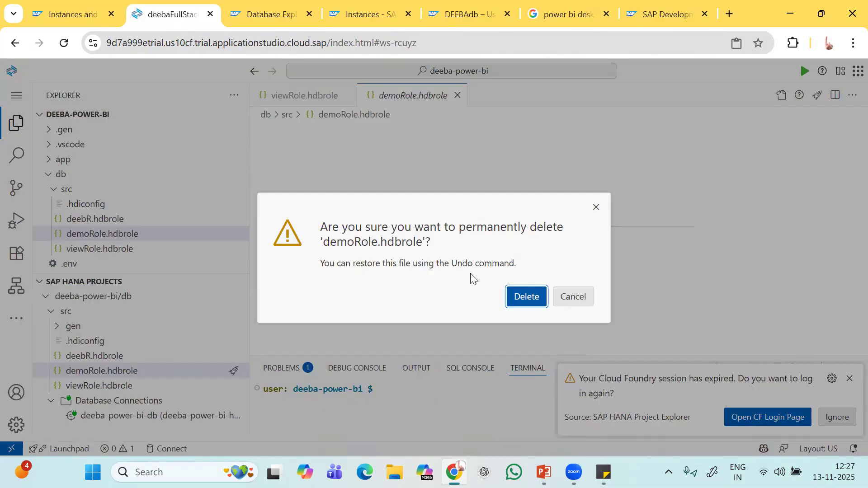
pyautogui.click(515, 296)
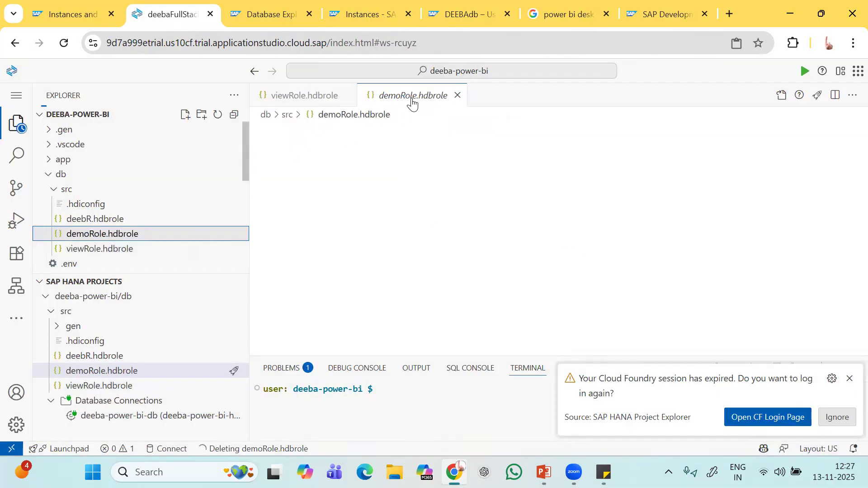
pyautogui.click(458, 95)
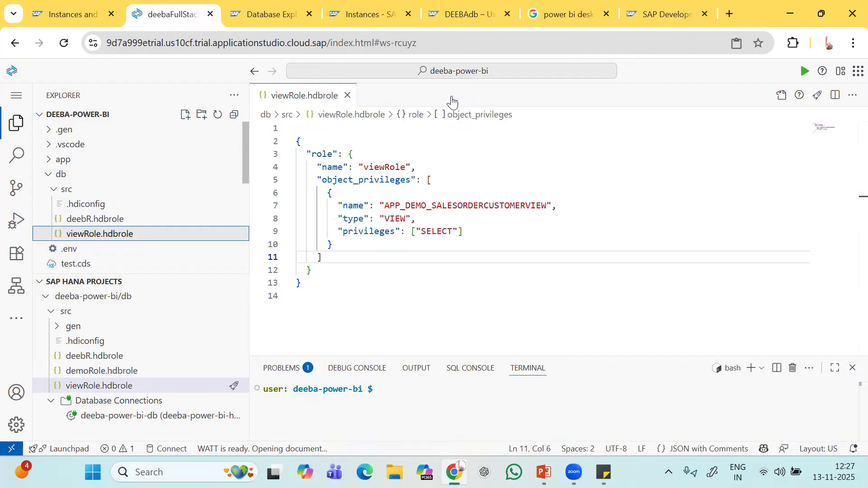
# Show deebR.hdbrole as plain JSON in the Text Editor, then return to viewRole.hdbrole.
pyautogui.click(96, 219)
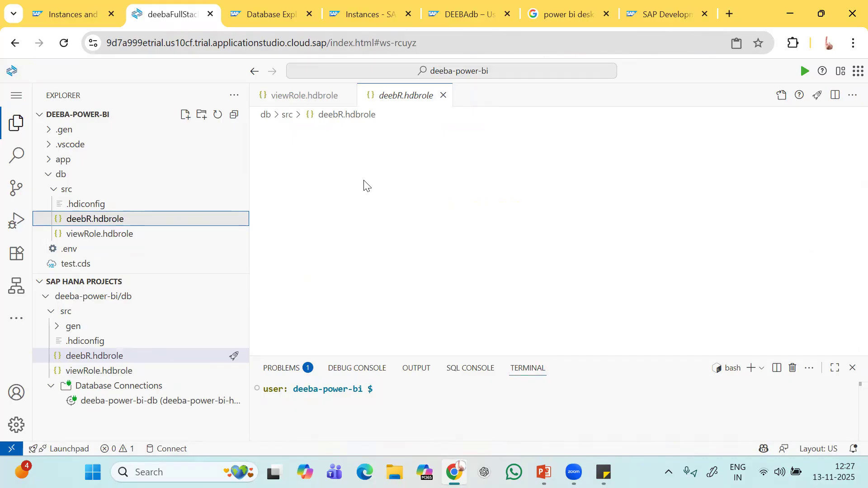
pyautogui.rightClick(138, 219)
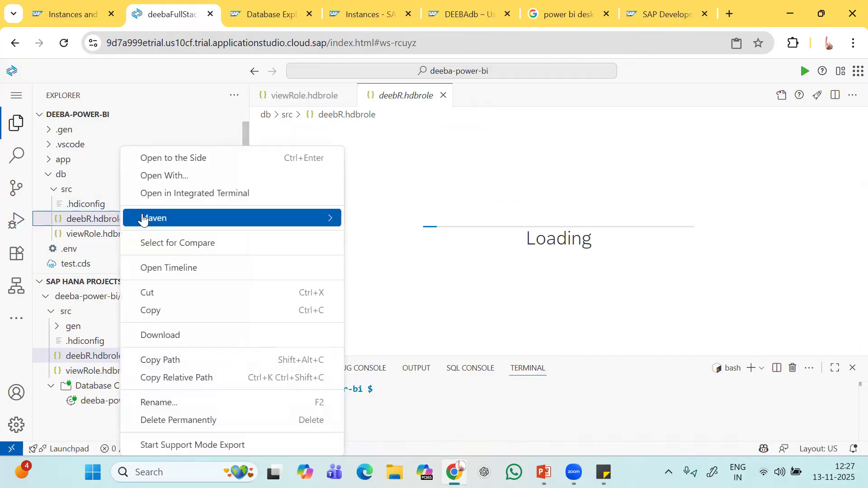
pyautogui.click(181, 176)
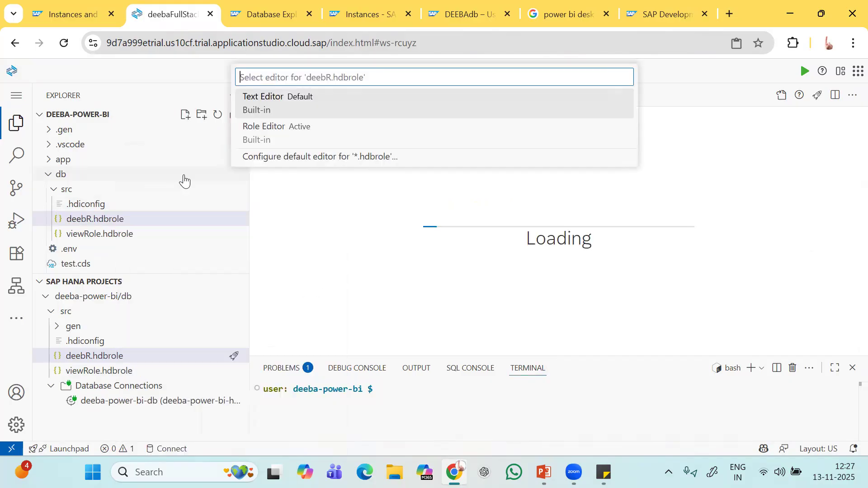
pyautogui.click(292, 109)
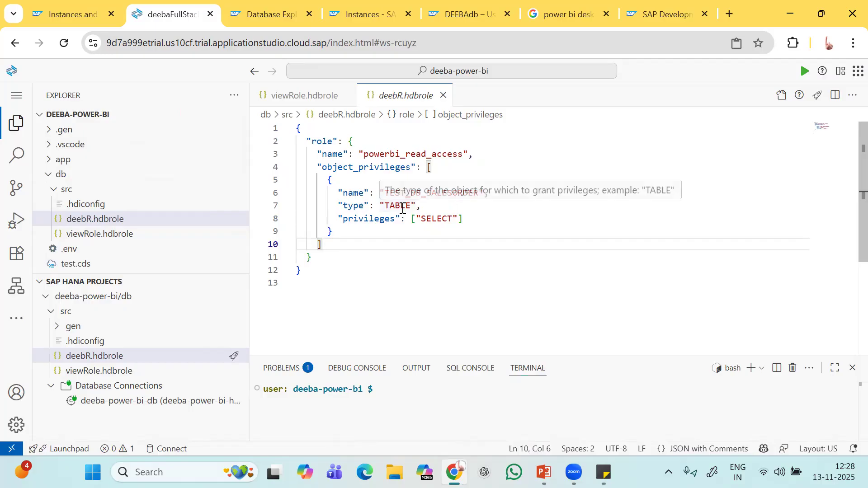
pyautogui.click(312, 103)
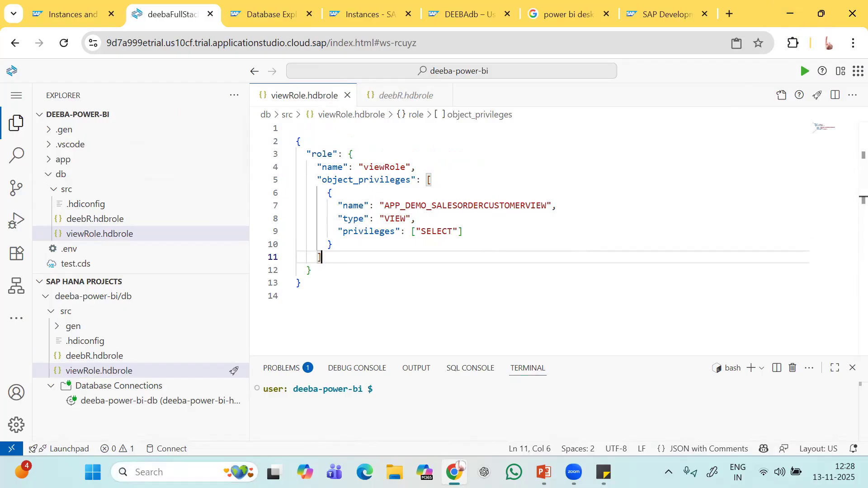
pyautogui.click(167, 472)
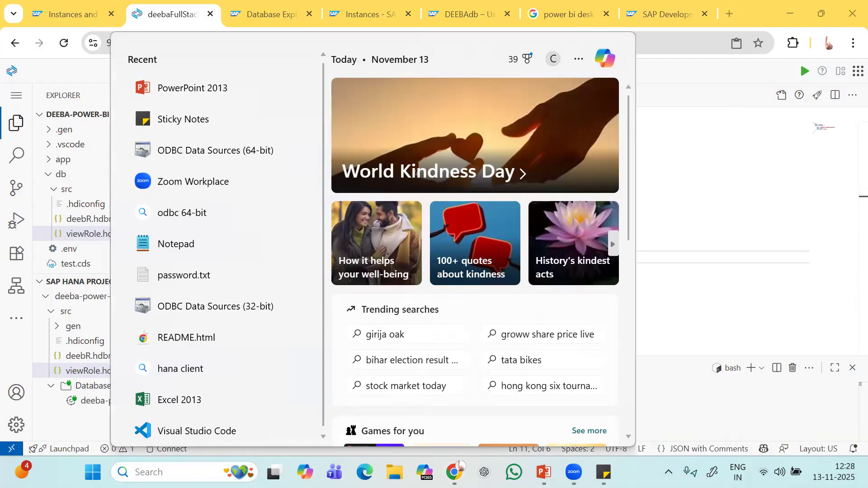
# Open ODBC Data Sources (64-bit) and add a new User DSN using the HDBODBC driver.
pyautogui.write('odbc')
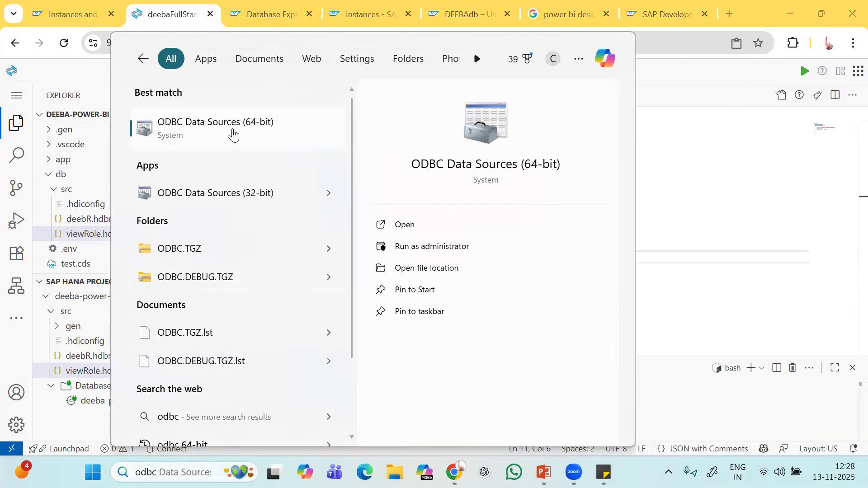
pyautogui.click(233, 134)
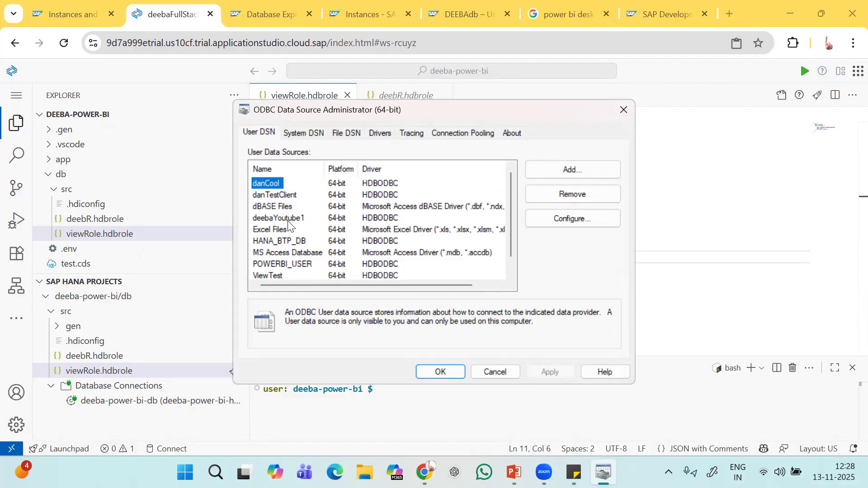
pyautogui.scroll(-1, 290, 225)
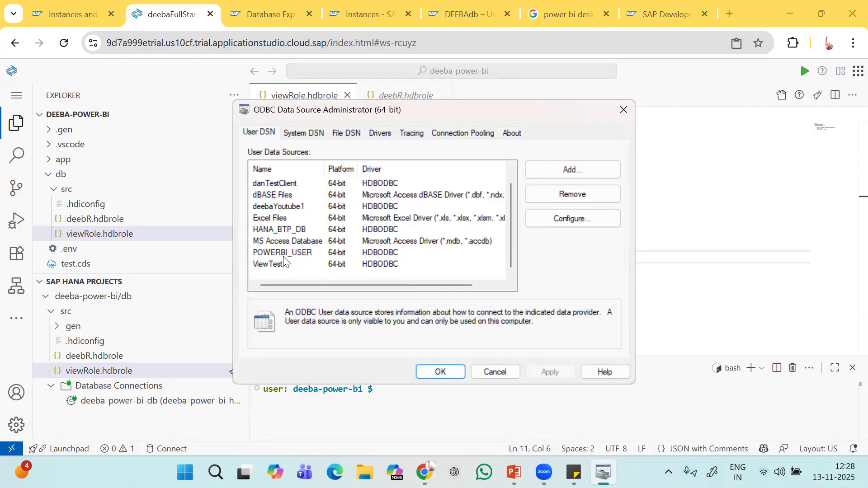
pyautogui.scroll(1, 283, 261)
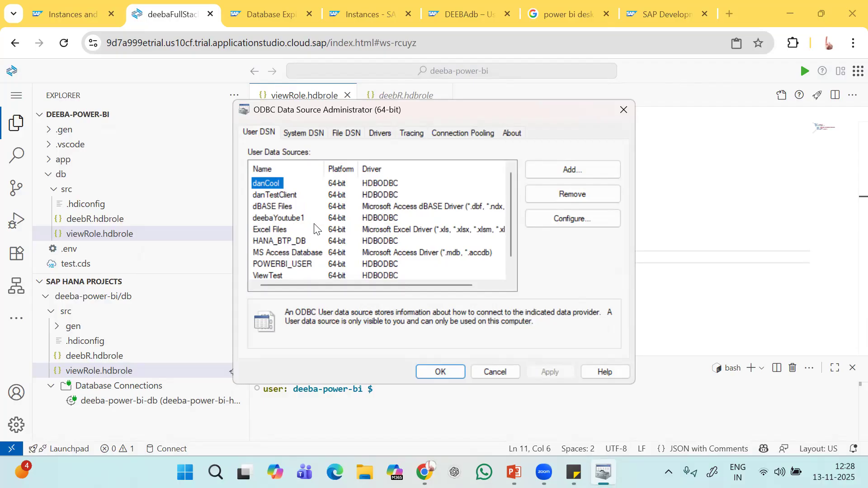
pyautogui.click(573, 170)
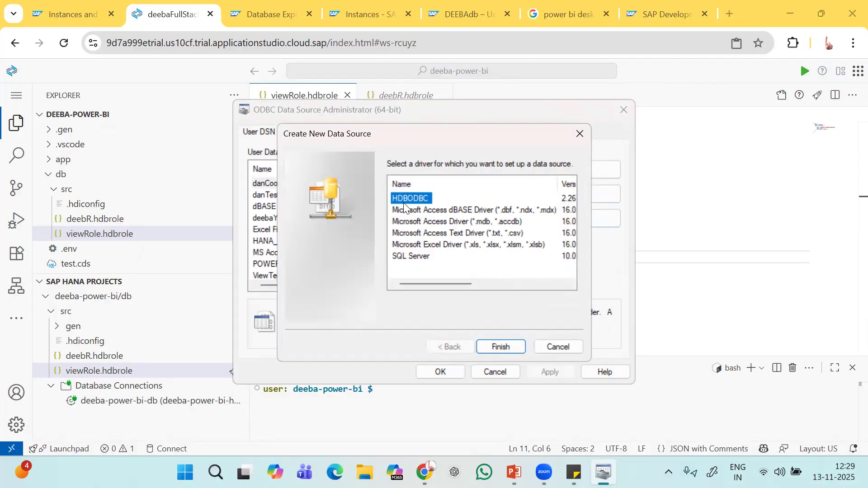
# Name the new data source 'demo' and paste the SAP HANA Cloud host from Sticky Notes.
pyautogui.click(506, 347)
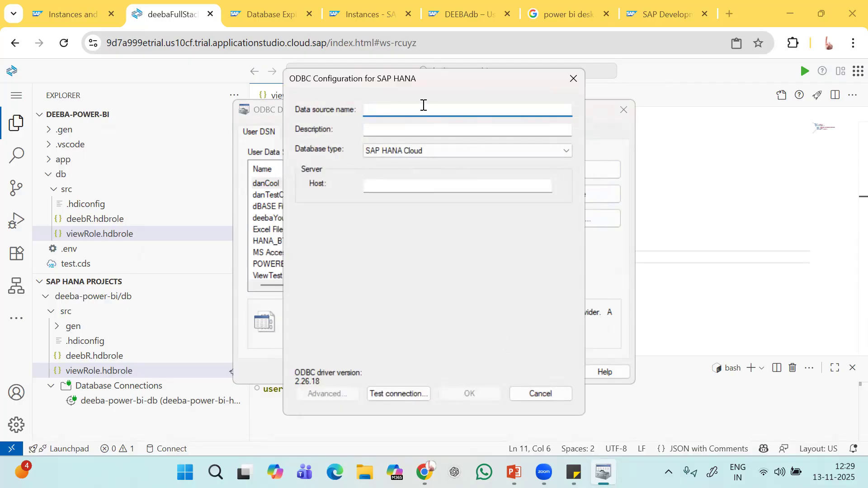
pyautogui.write('demo')
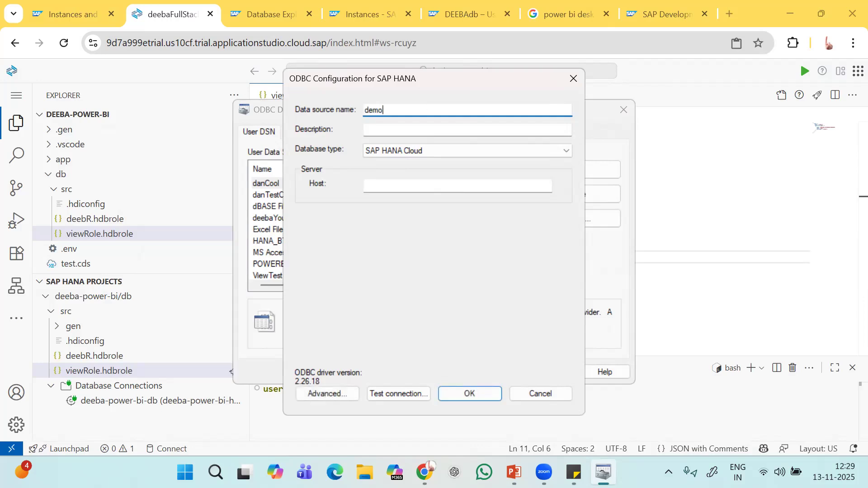
pyautogui.click(389, 186)
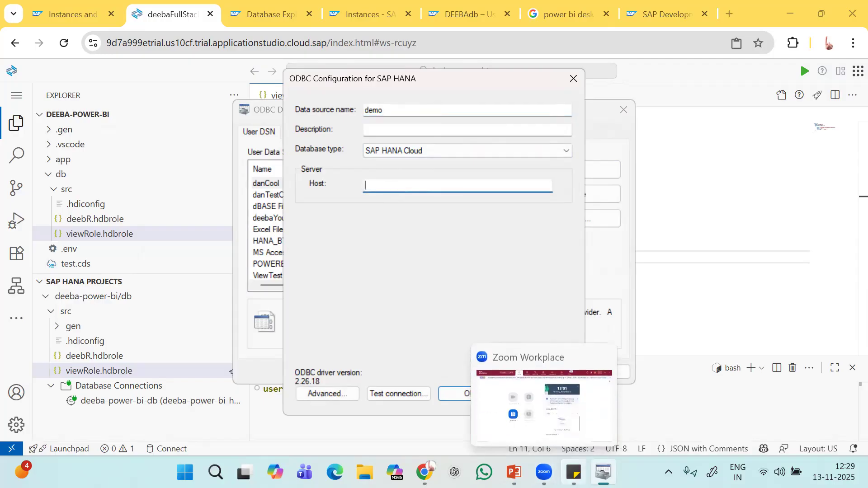
pyautogui.click(573, 472)
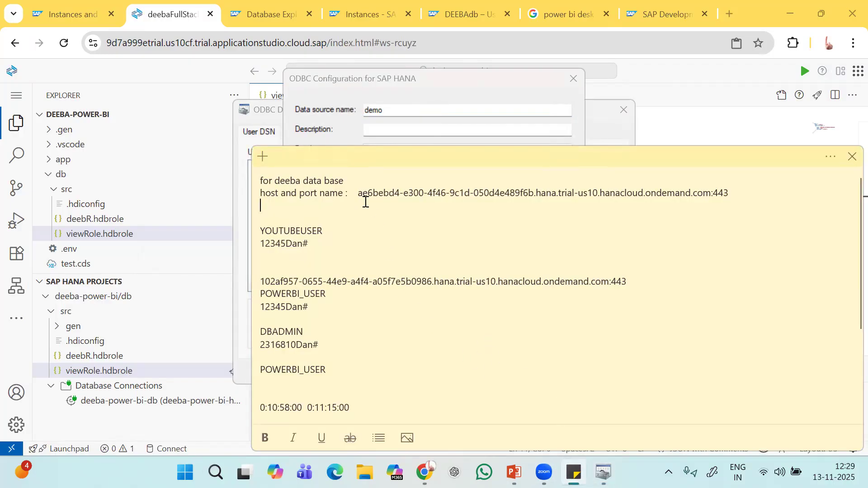
pyautogui.moveTo(358, 195); pyautogui.dragTo(712, 197)
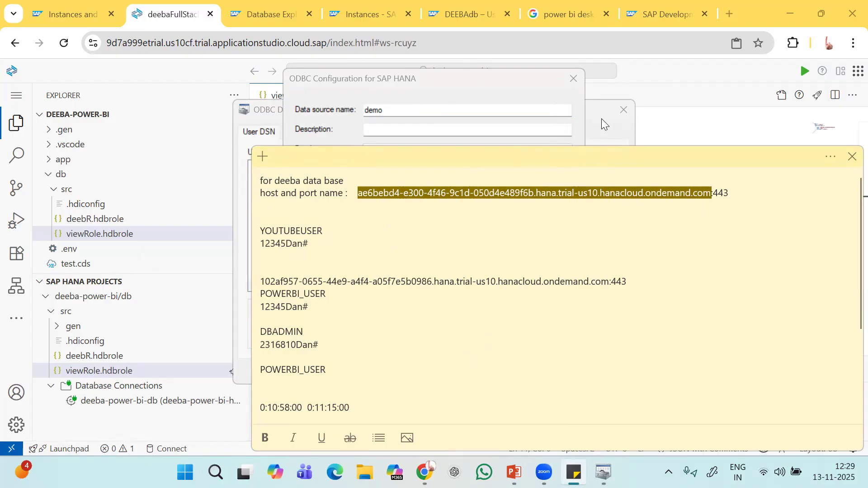
pyautogui.click(652, 117)
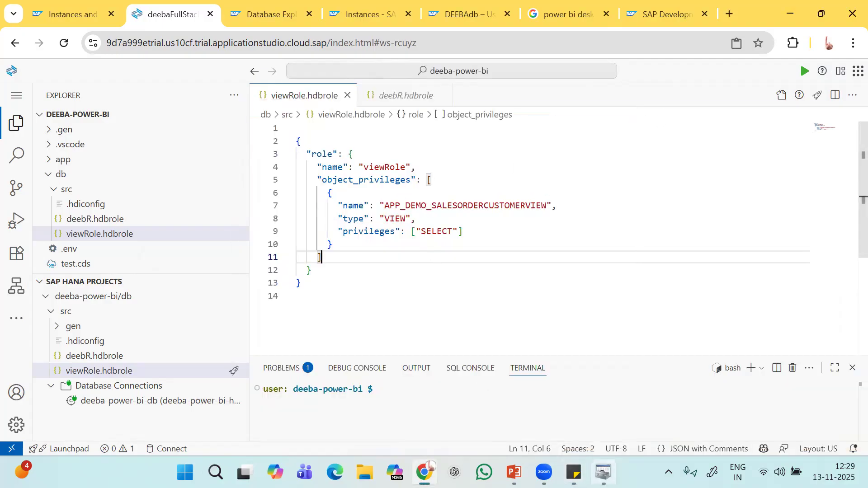
pyautogui.click(603, 472)
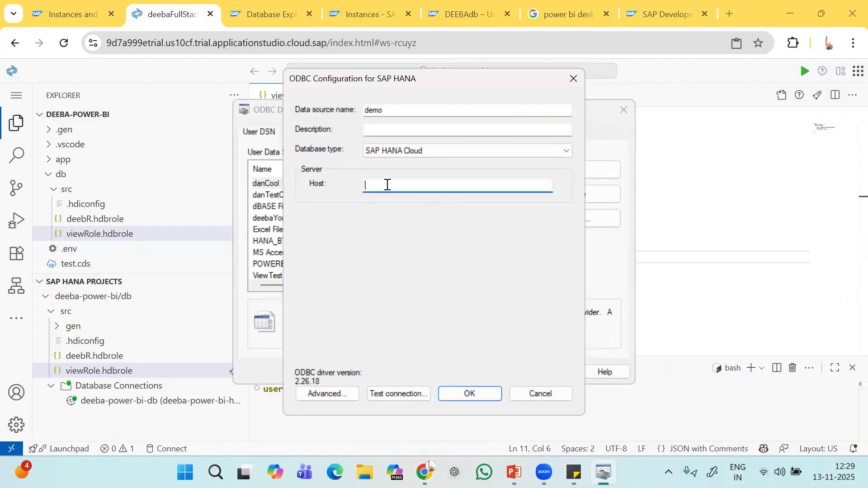
pyautogui.hotkey('ctrl', 'v')
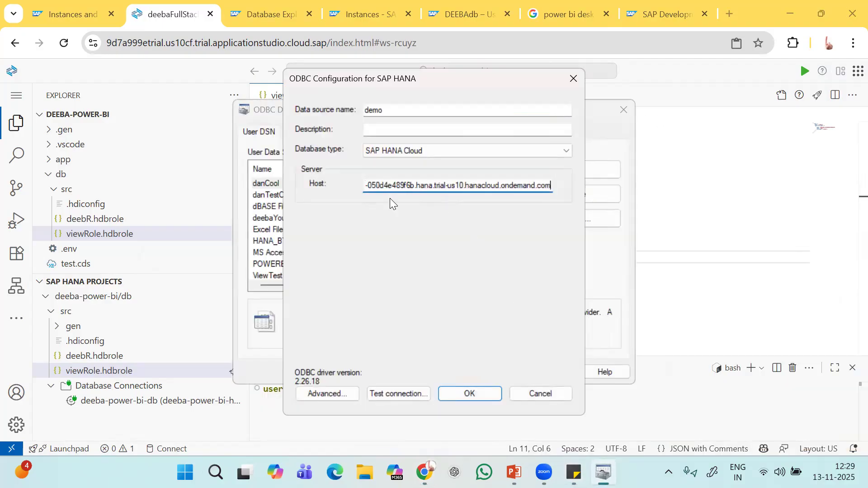
# Start the connection test and look up the stored database credentials in the notes.
pyautogui.click(394, 393)
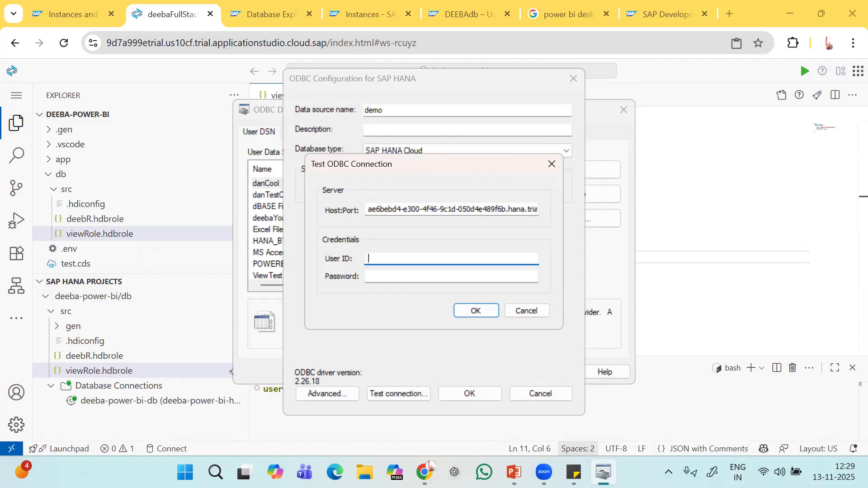
pyautogui.click(573, 473)
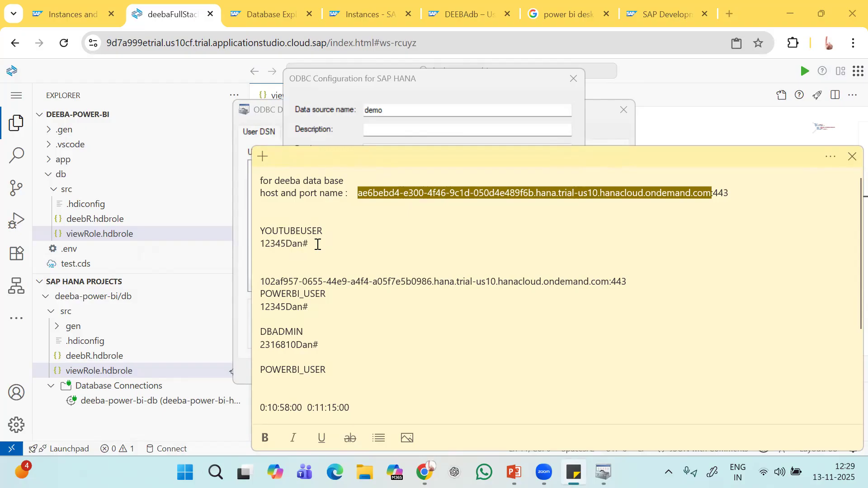
pyautogui.moveTo(314, 244); pyautogui.dragTo(261, 228)
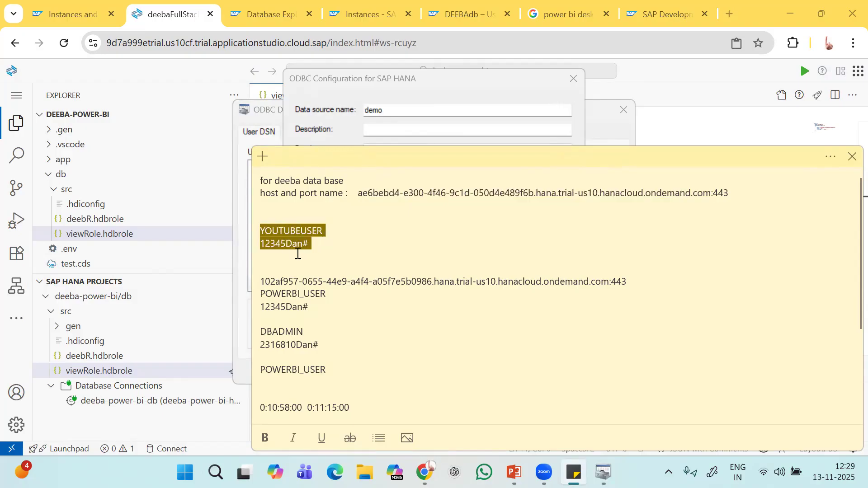
pyautogui.click(470, 14)
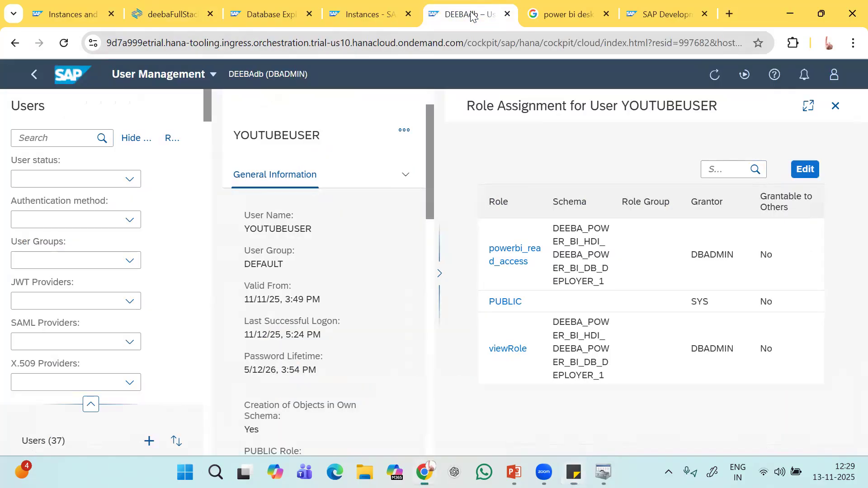
# Close YOUTUBEUSER's role assignment and detail panes in User Management.
pyautogui.click(835, 106)
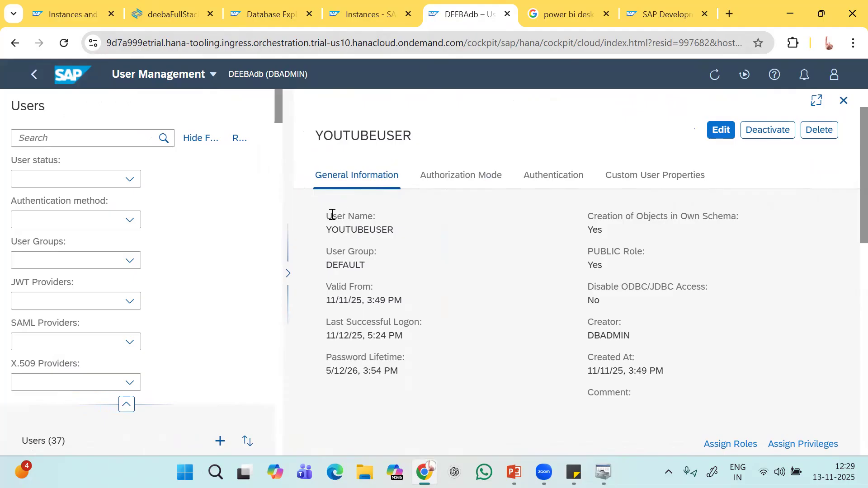
pyautogui.scroll(-2, 179, 304)
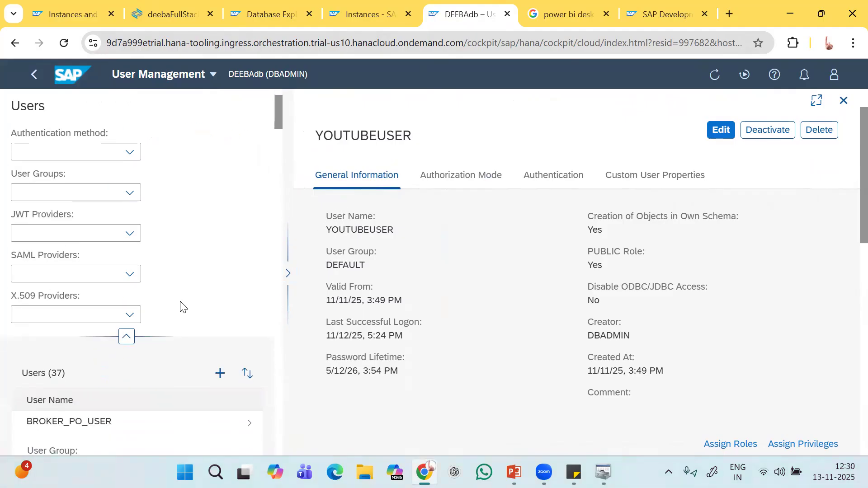
pyautogui.scroll(2, 180, 304)
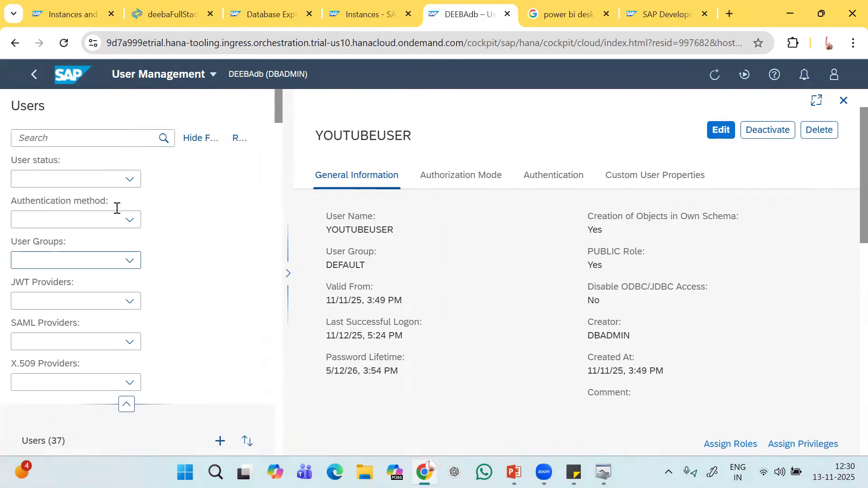
pyautogui.click(844, 100)
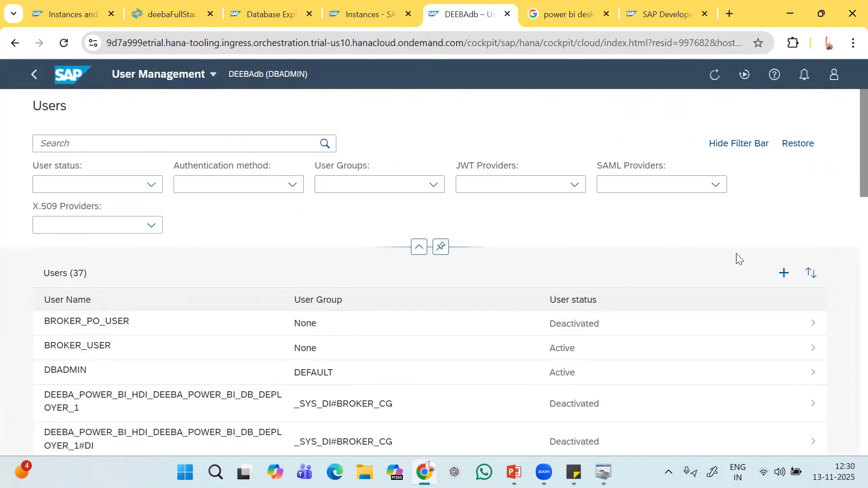
# Open a blank Create User form and review its fields, then return to the ODBC test.
pyautogui.click(784, 276)
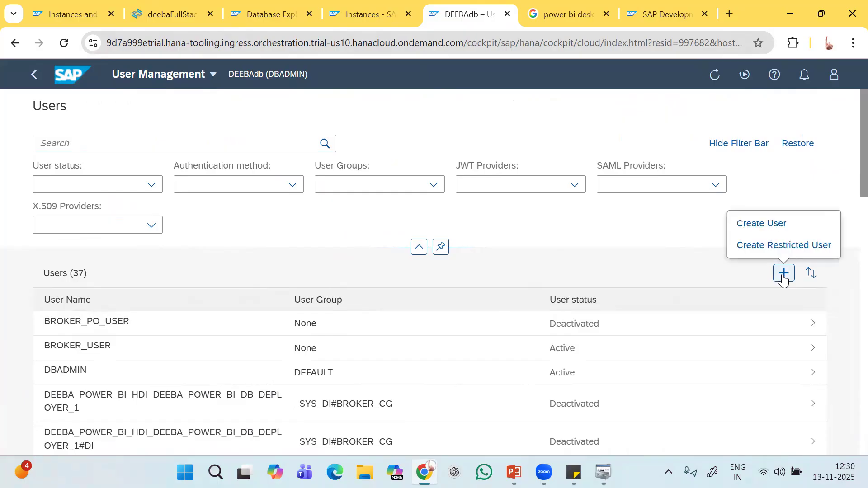
pyautogui.click(766, 225)
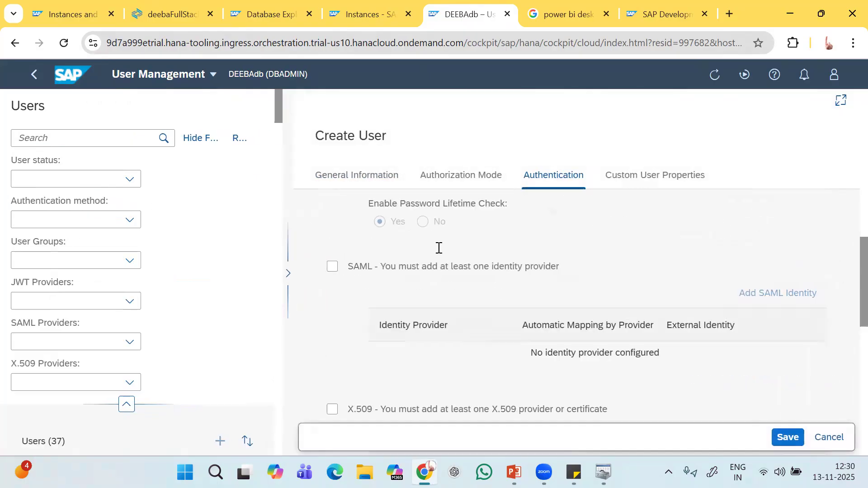
pyautogui.click(397, 239)
pyautogui.scroll(-1, 393, 237)
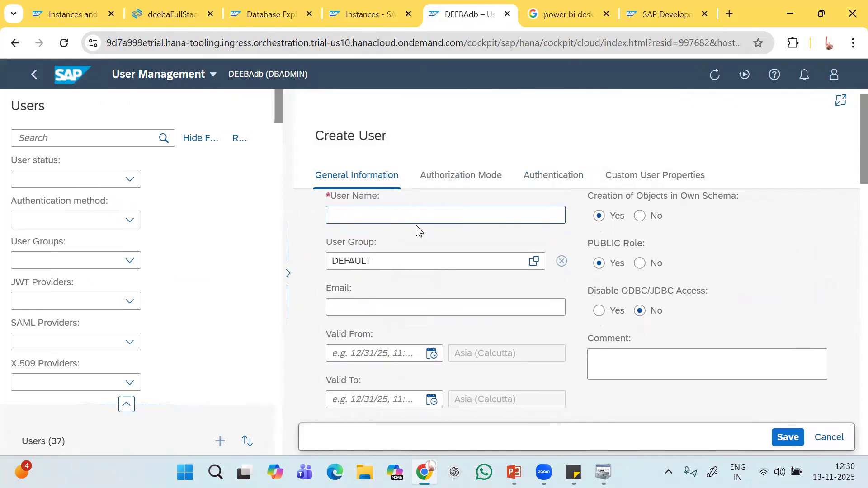
pyautogui.scroll(-12, 417, 228)
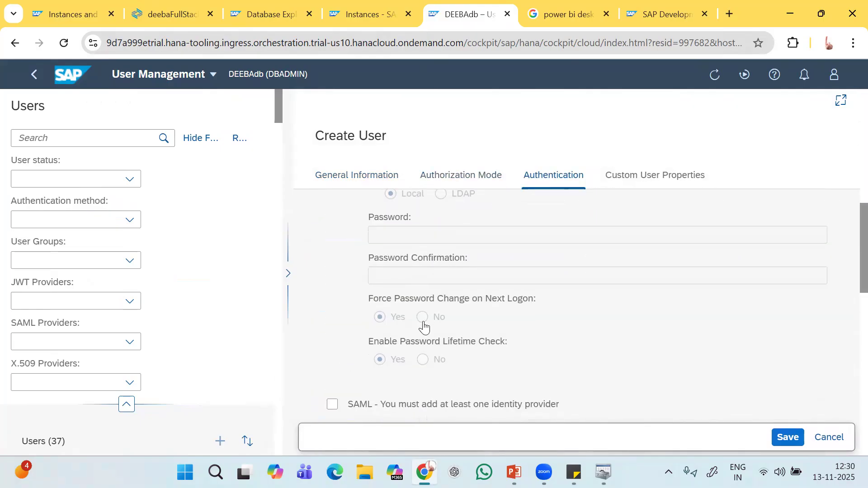
pyautogui.scroll(10, 423, 257)
pyautogui.scroll(3, 387, 223)
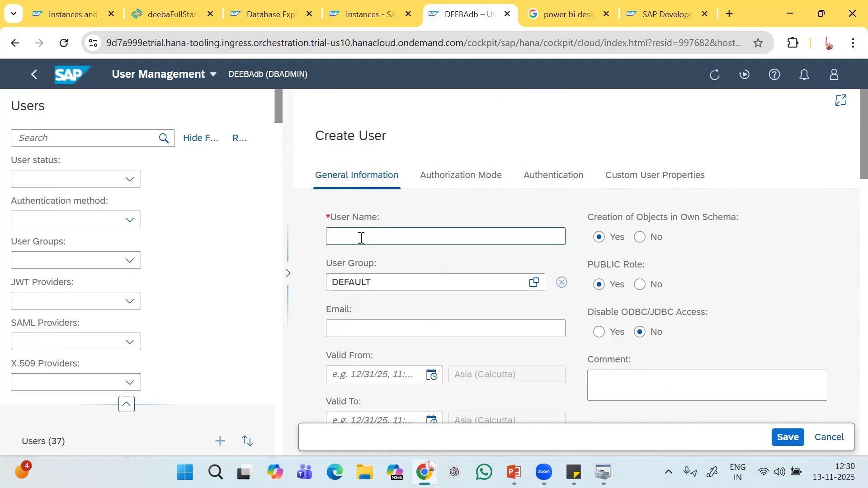
pyautogui.scroll(-5, 404, 268)
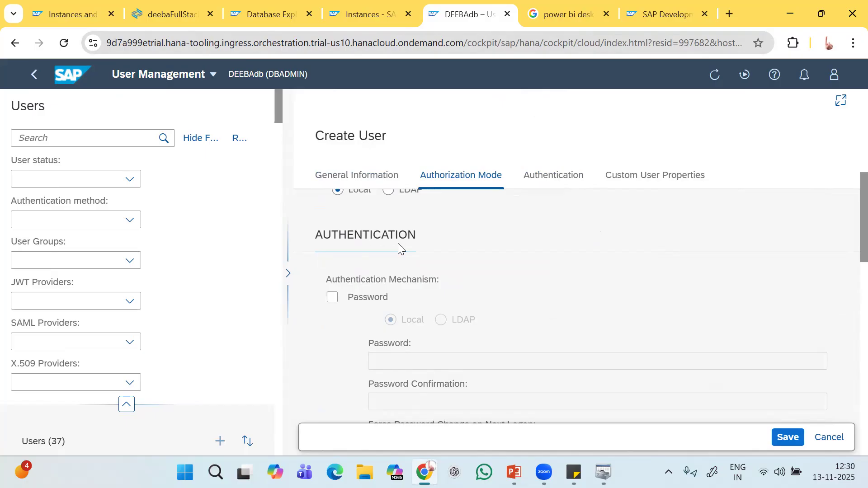
pyautogui.scroll(4, 538, 194)
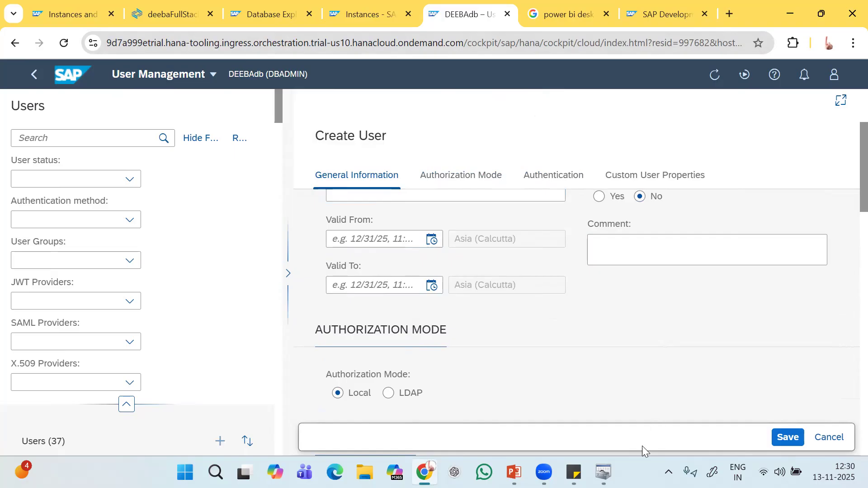
pyautogui.click(603, 473)
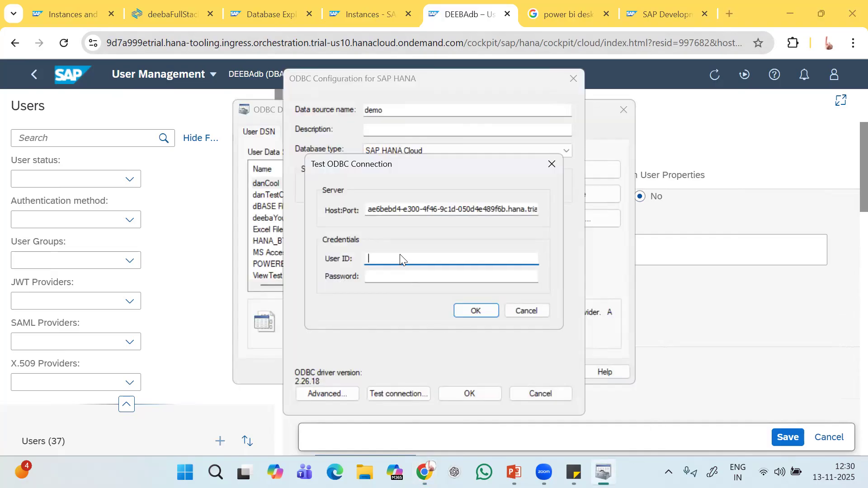
# Enter YOUTUBEUSER as the test's User ID and start entering the password.
pyautogui.write('youtube')
pyautogui.press('BackSpace')
pyautogui.press('BackSpace')
pyautogui.press('BackSpace')
pyautogui.press('BackSpace')
pyautogui.press('BackSpace')
pyautogui.press('BackSpace')
pyautogui.press('capslock')
pyautogui.write('YOUT')
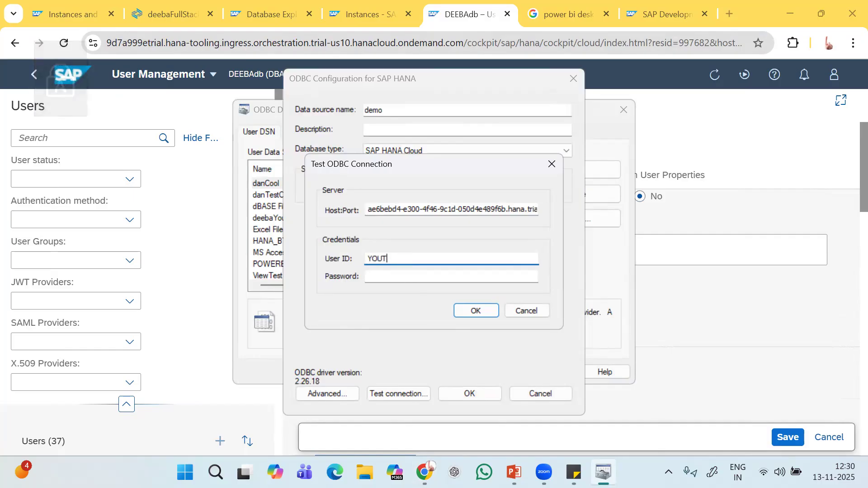
pyautogui.write('UBEUSER')
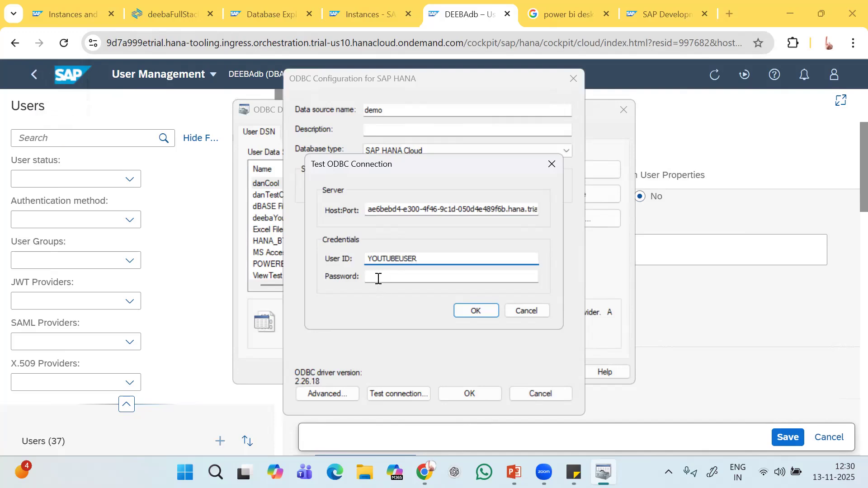
pyautogui.click(379, 277)
pyautogui.write('•••••')
pyautogui.press('capslock')
pyautogui.write('•••')
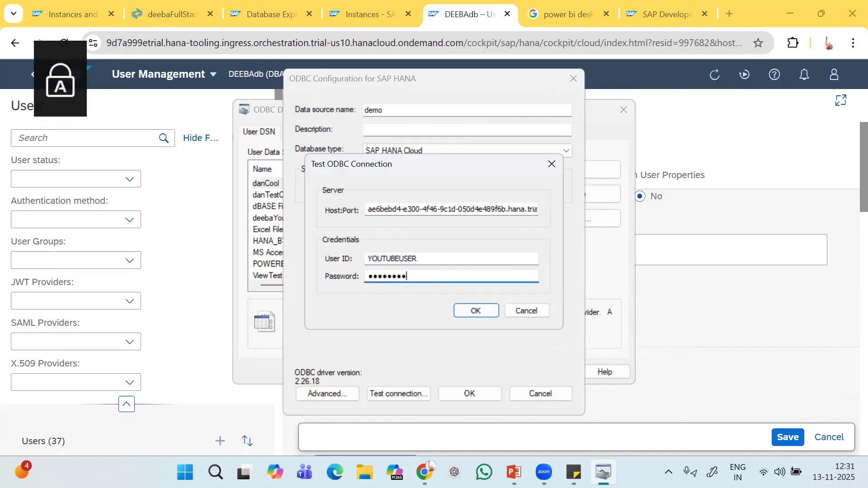
pyautogui.press('BackSpace')
pyautogui.press('BackSpace')
pyautogui.press('BackSpace')
pyautogui.press('BackSpace')
pyautogui.press('BackSpace')
pyautogui.press('BackSpace')
pyautogui.press('BackSpace')
pyautogui.press('BackSpace')
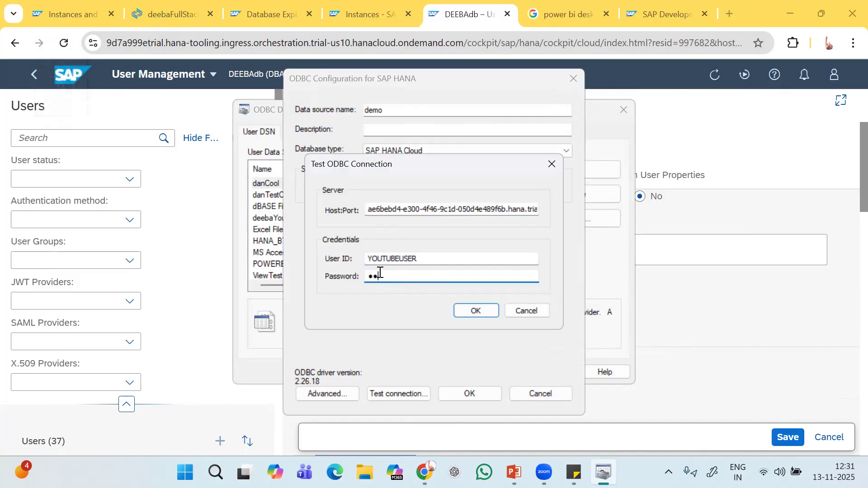
pyautogui.write('•••••')
pyautogui.press('BackSpace')
pyautogui.press('BackSpace')
pyautogui.press('BackSpace')
pyautogui.press('BackSpace')
pyautogui.press('BackSpace')
# Copy the stored password from Sticky Notes into the test and run it.
pyautogui.click(574, 472)
pyautogui.click(293, 252)
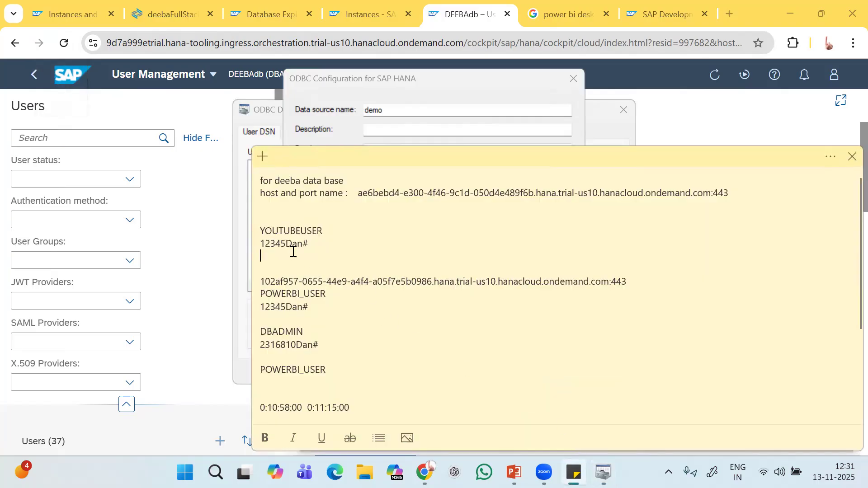
pyautogui.moveTo(261, 244); pyautogui.dragTo(310, 245)
pyautogui.hotkey('alt', 'Tab')
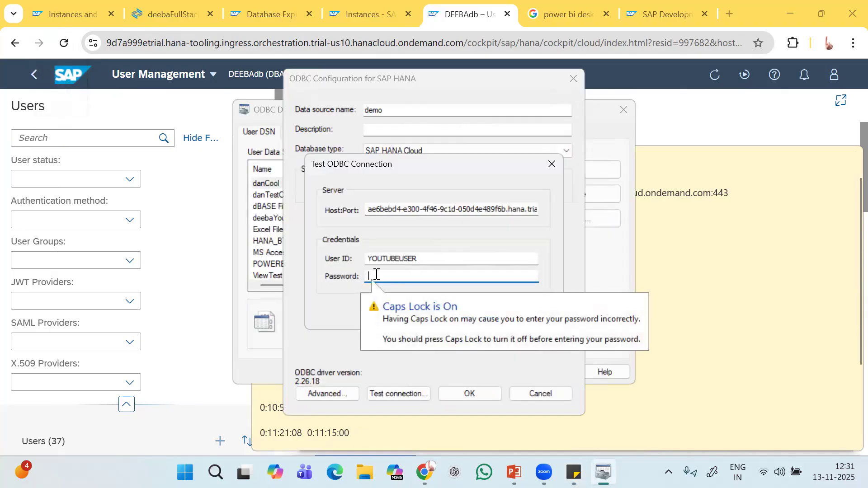
pyautogui.hotkey('ctrl', 'v')
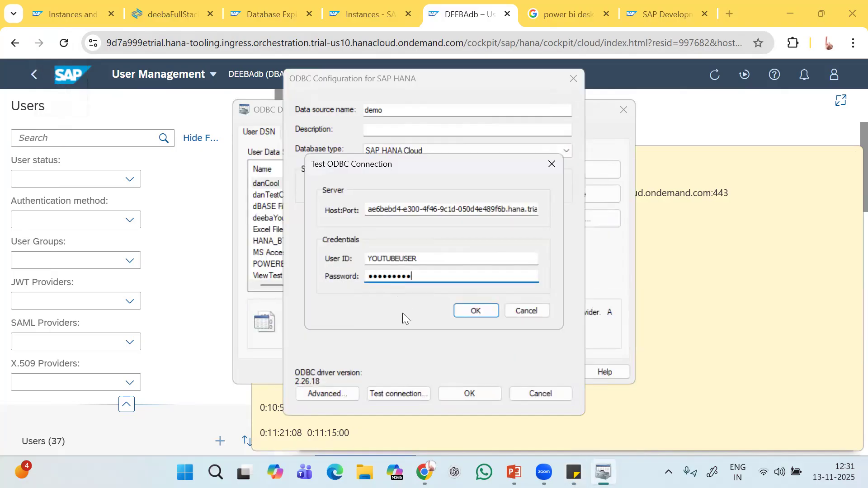
pyautogui.click(475, 310)
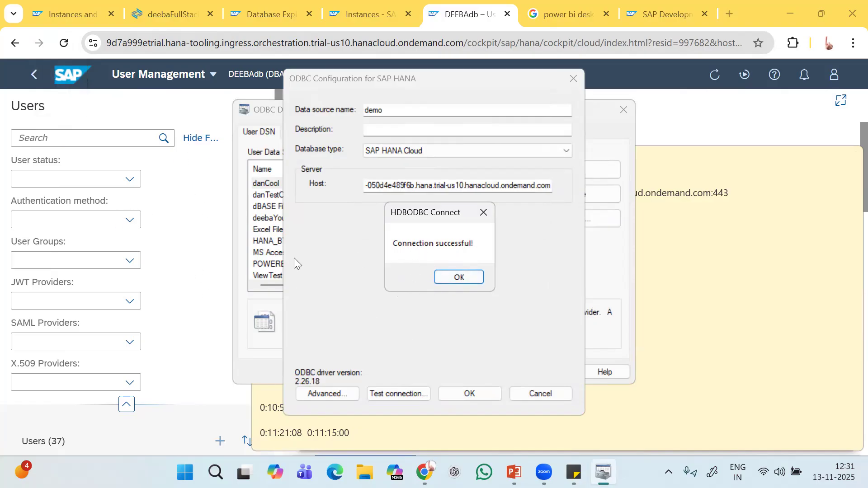
# Accept the successful test, save the demo data source, and close everything to the desktop.
pyautogui.click(455, 279)
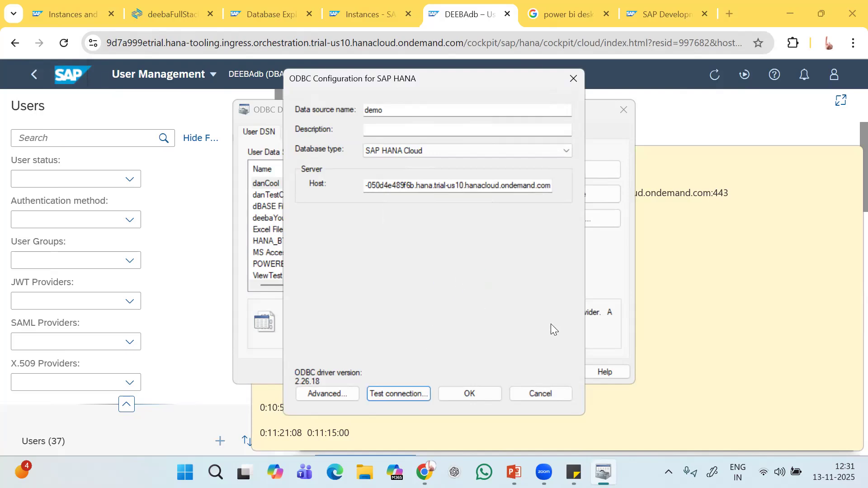
pyautogui.click(471, 394)
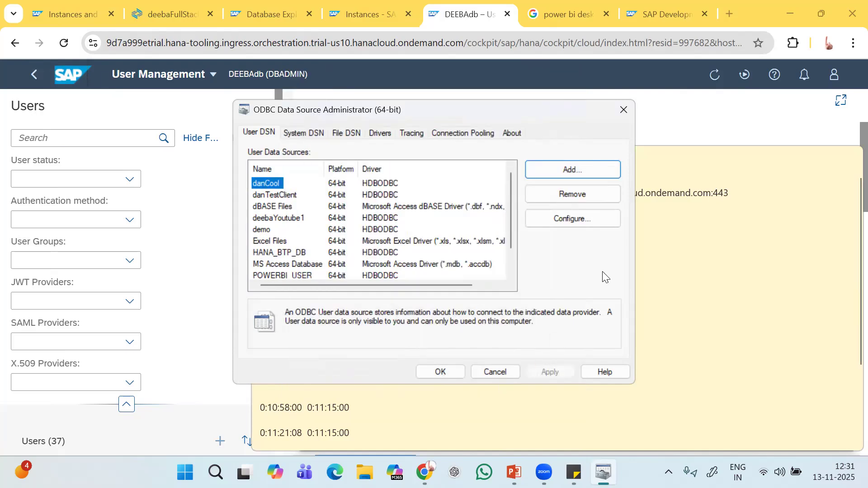
pyautogui.click(626, 110)
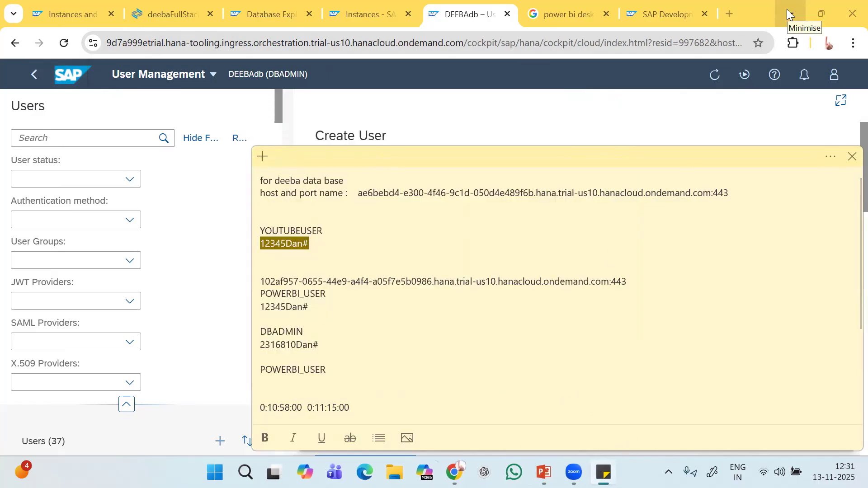
pyautogui.click(787, 14)
pyautogui.click(851, 157)
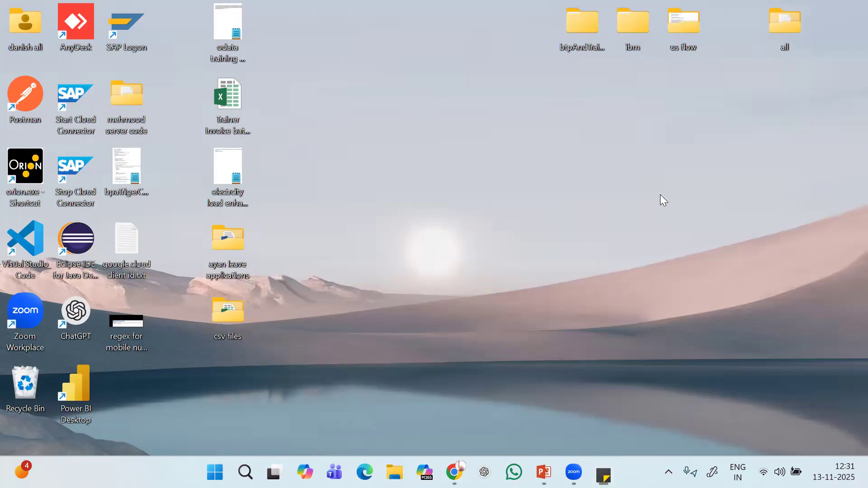
# Launch Power BI Desktop and connect through the ODBC connector from Get data.
pyautogui.doubleClick(71, 397)
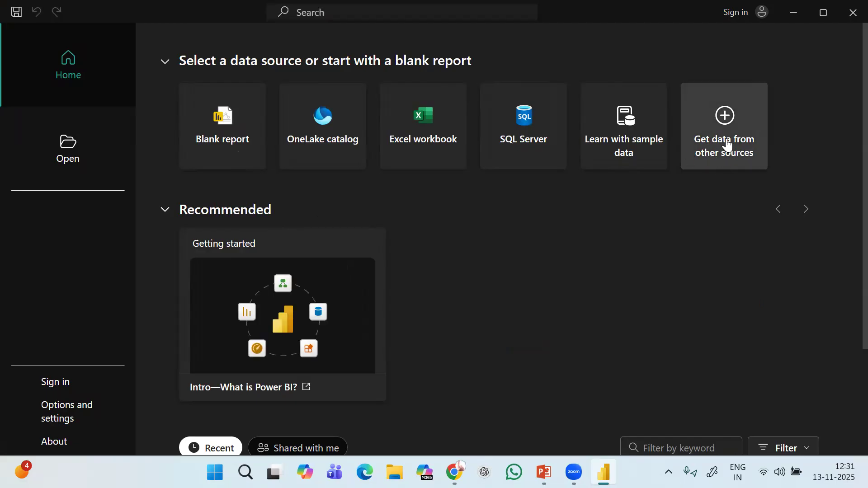
pyautogui.click(726, 144)
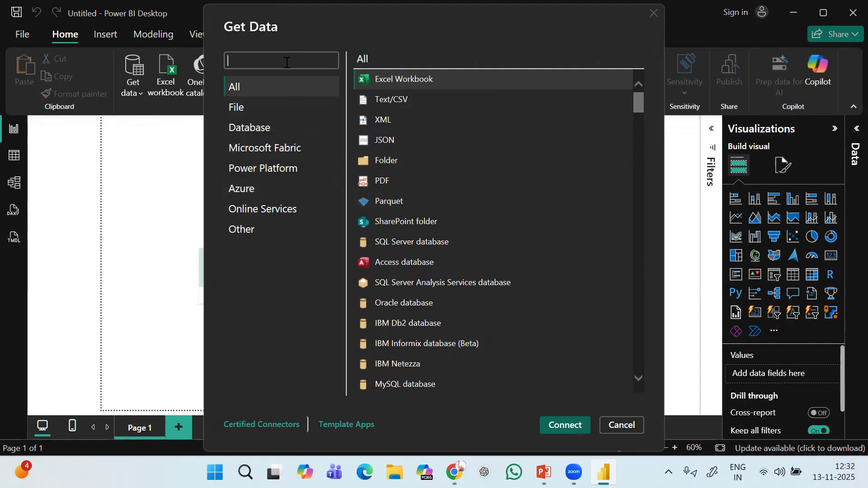
pyautogui.write('ODBC')
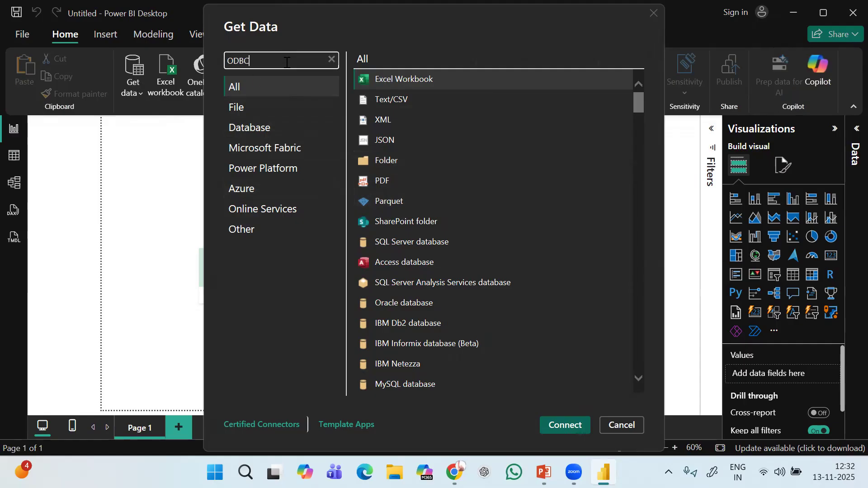
pyautogui.click(406, 80)
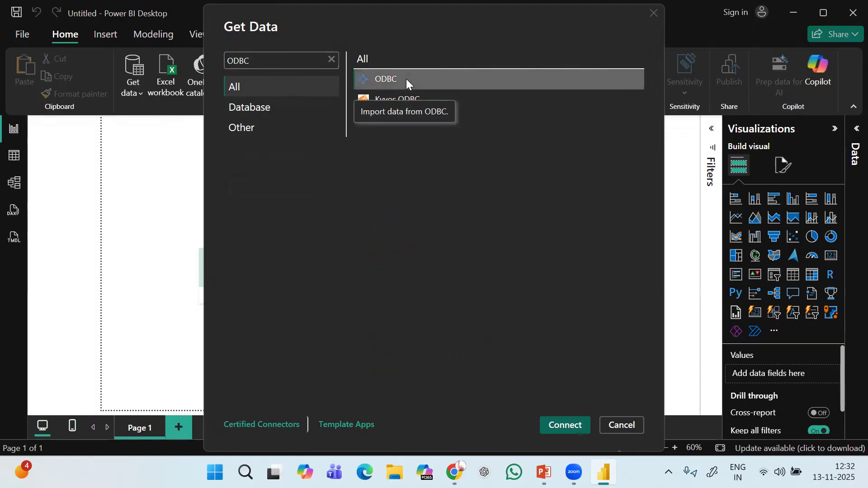
pyautogui.click(563, 427)
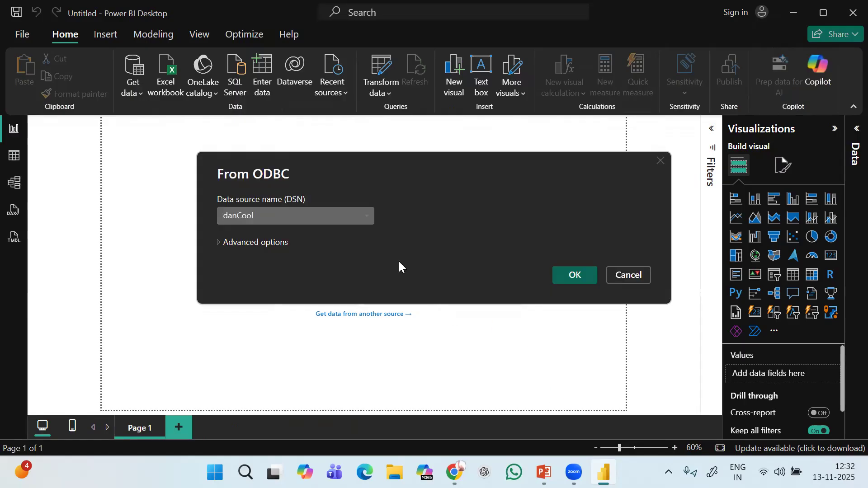
# Choose deebaYoutube1 as the DSN and connect.
pyautogui.click(367, 217)
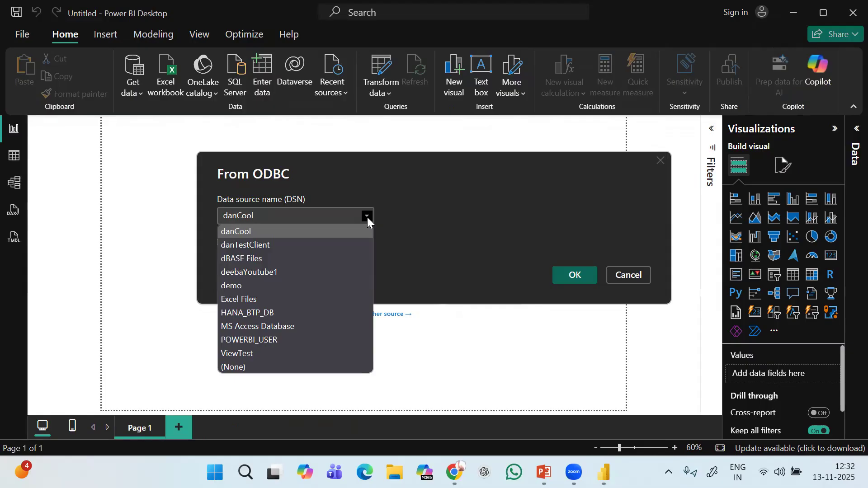
pyautogui.click(264, 273)
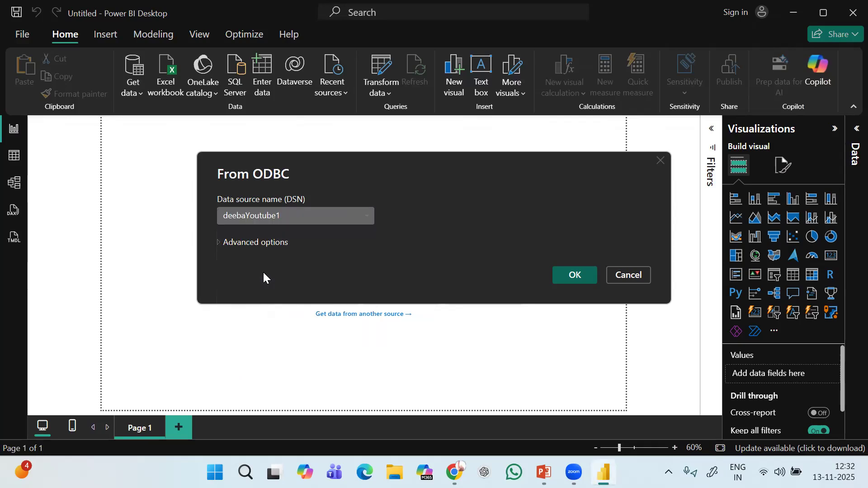
pyautogui.click(572, 276)
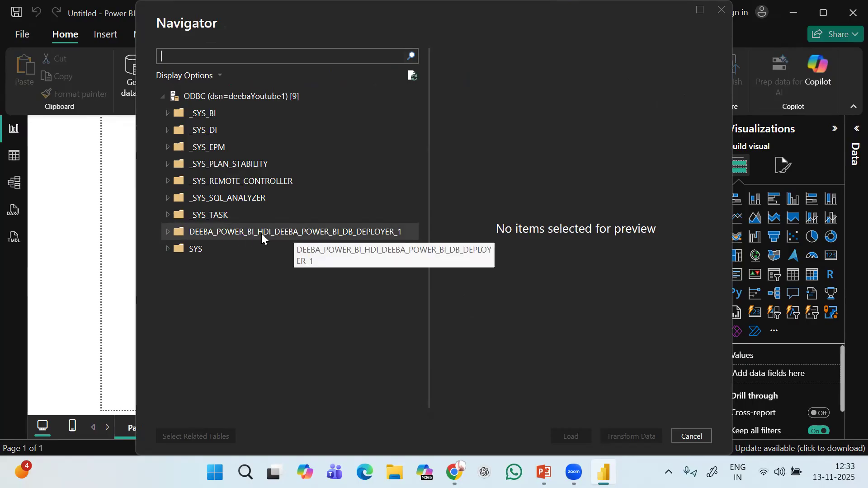
# Expand the DEEBA_POWER_BI_HDI schema to reveal APP_DEMO_SALESORDERCUSTOMERVIEW and TEST_DB_SALESORDER, then switch to Chrome.
pyautogui.click(170, 232)
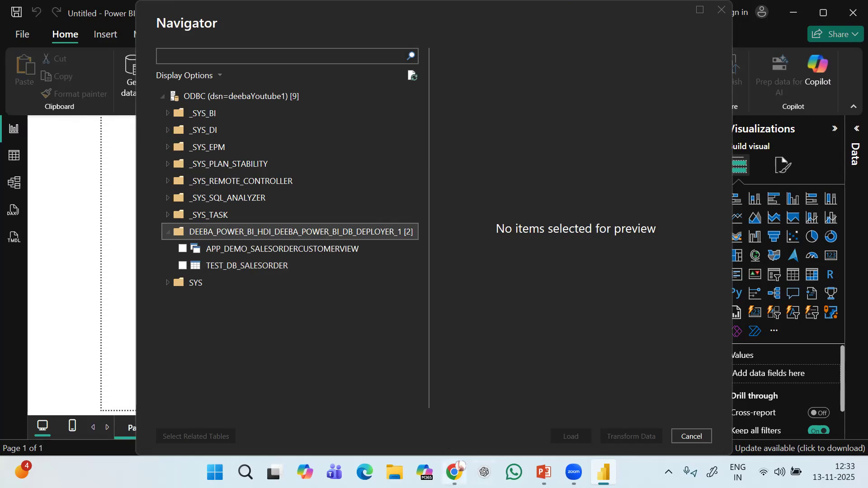
pyautogui.click(460, 466)
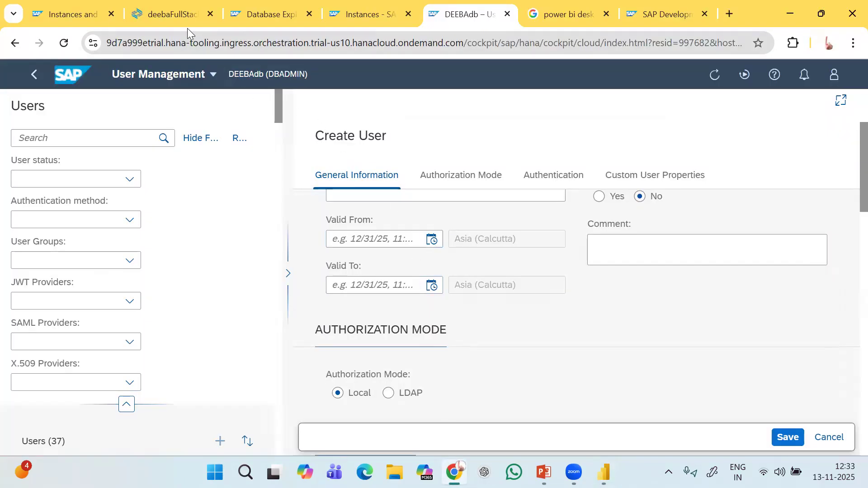
# Reopen deebR.hdbrole as plain text in Business Application Studio.
pyautogui.click(174, 9)
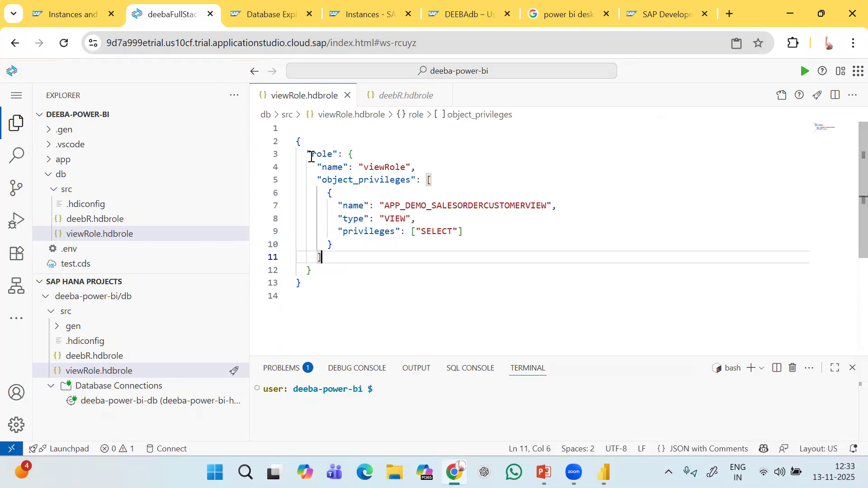
pyautogui.click(94, 218)
pyautogui.rightClick(94, 218)
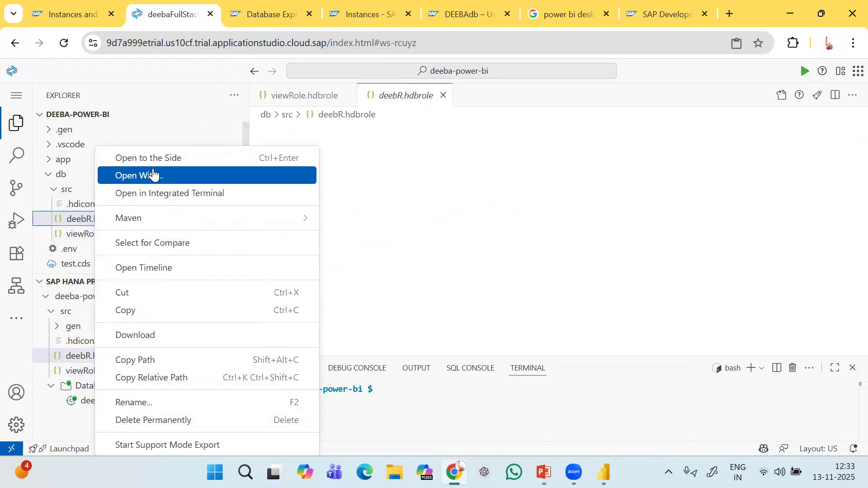
pyautogui.click(178, 175)
pyautogui.click(291, 106)
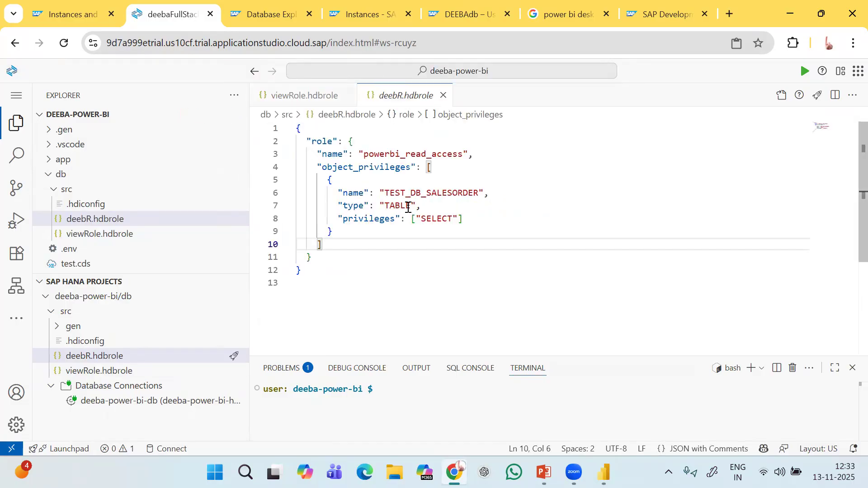
# Check viewRole.hdbrole and the customer table columns in Database Explorer, then return to Power BI.
pyautogui.click(301, 95)
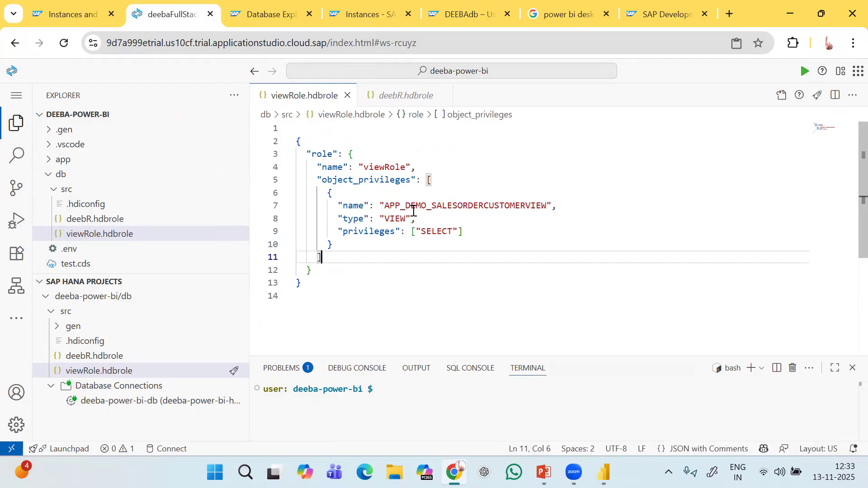
pyautogui.click(267, 13)
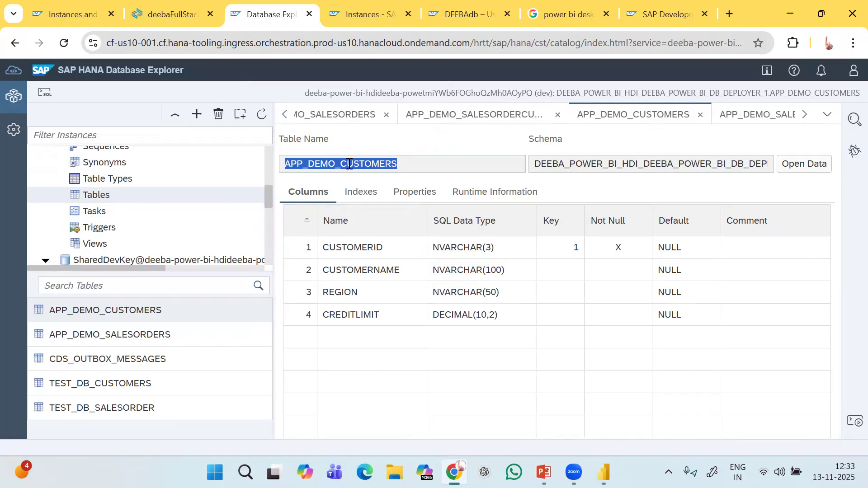
pyautogui.click(170, 12)
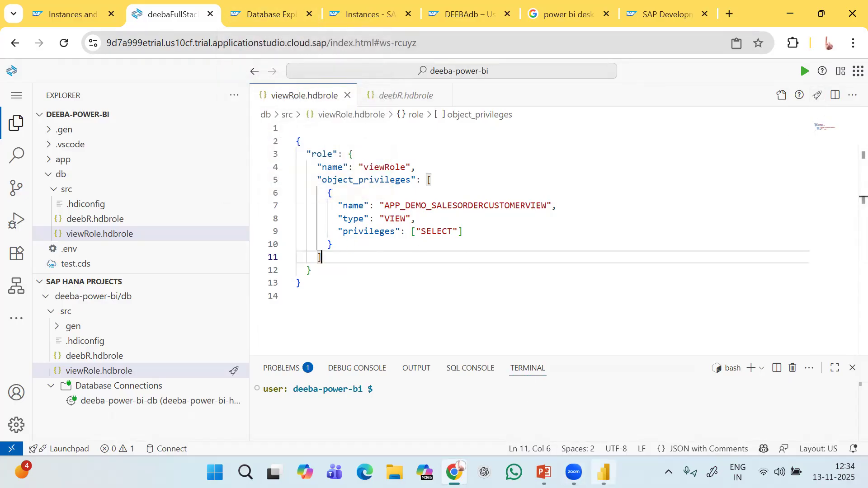
pyautogui.click(604, 472)
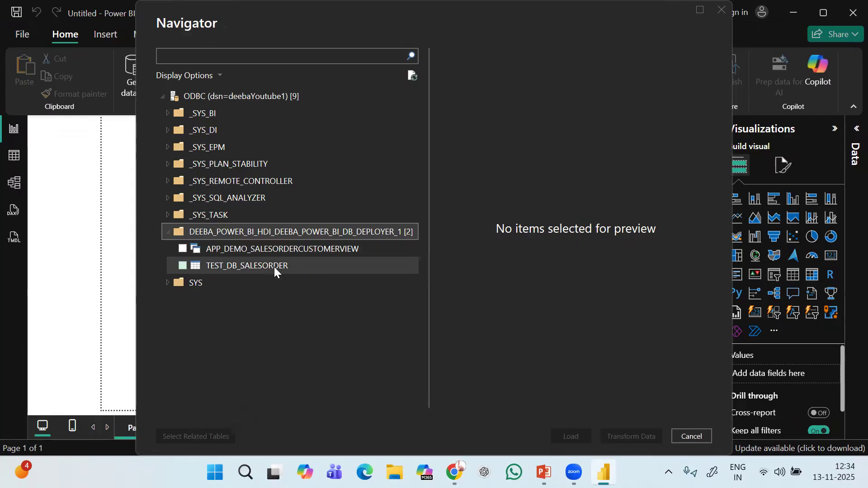
# Preview APP_DEMO_SALESORDERCUSTOMERVIEW in Navigator, select it, and load it into the report.
pyautogui.click(267, 248)
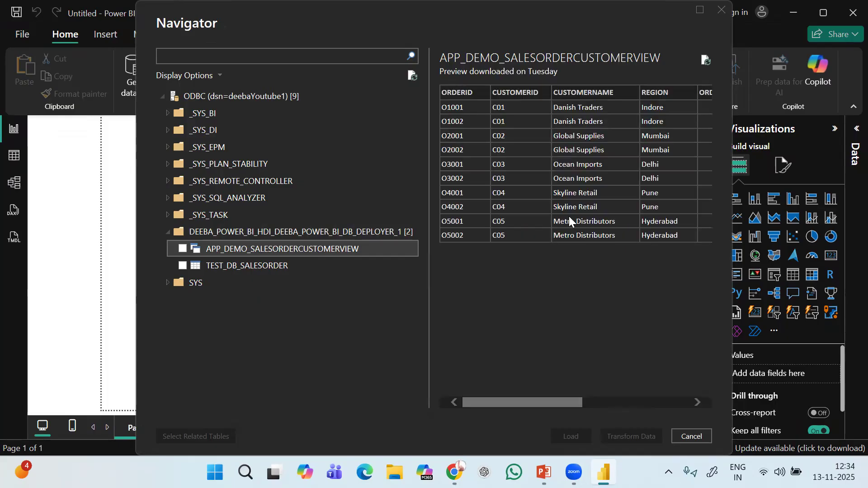
pyautogui.moveTo(548, 399); pyautogui.dragTo(525, 407)
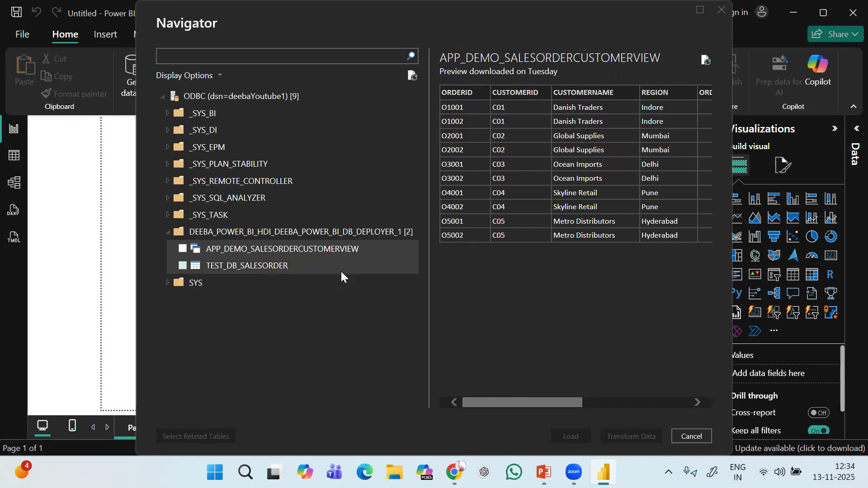
pyautogui.click(182, 249)
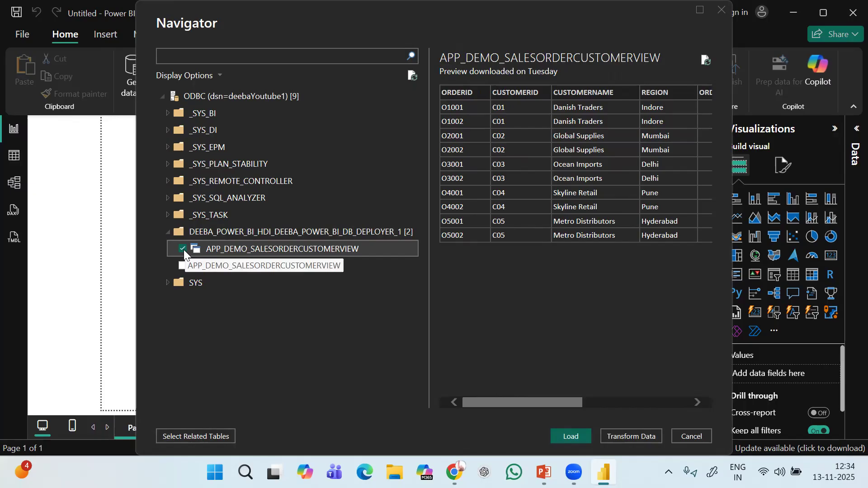
pyautogui.click(569, 436)
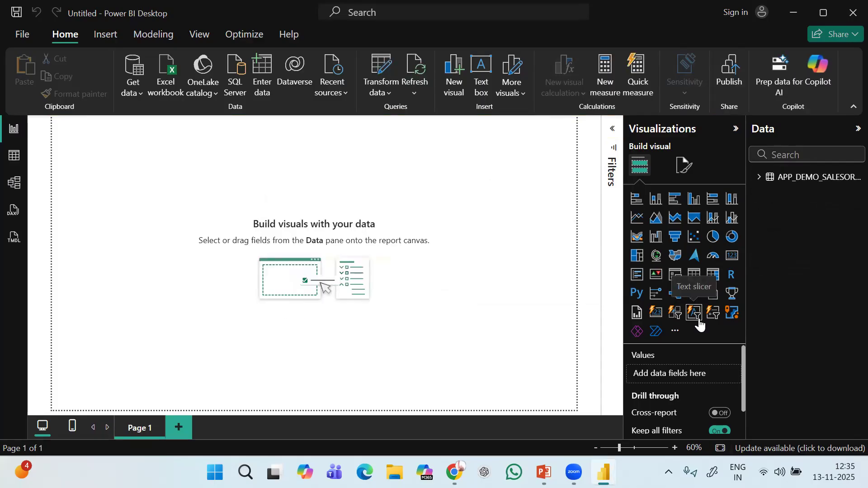
# Build a visual from the view's CREDITLIMIT, CUSTOMERID and TOTALAMOUNT fields.
pyautogui.click(759, 178)
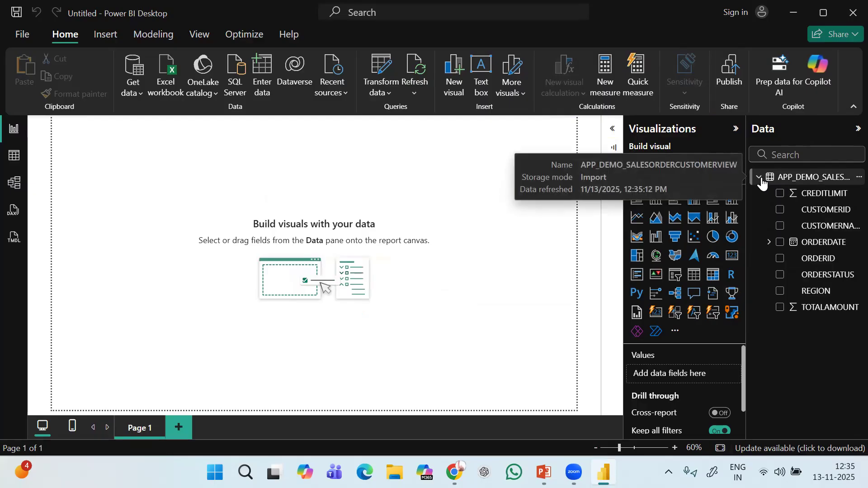
pyautogui.click(779, 194)
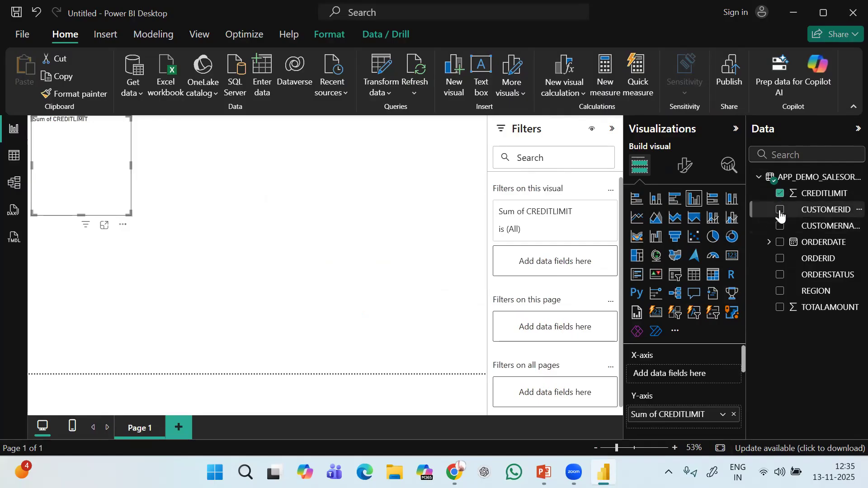
pyautogui.click(780, 211)
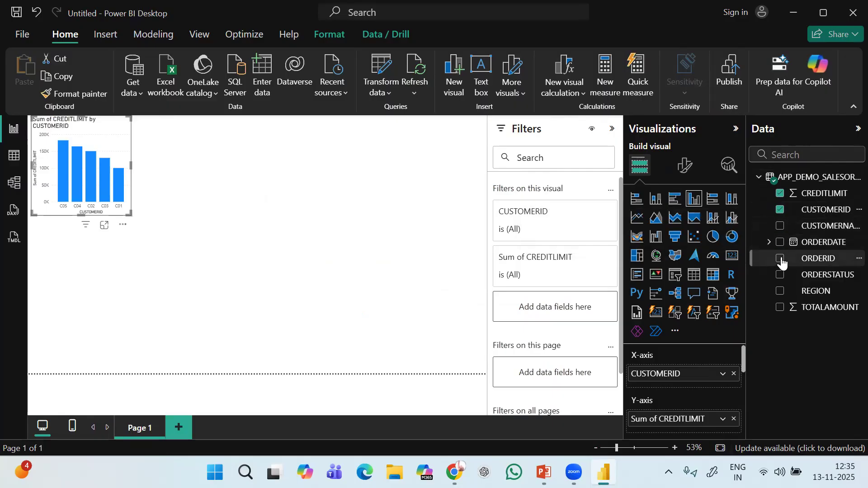
pyautogui.click(782, 309)
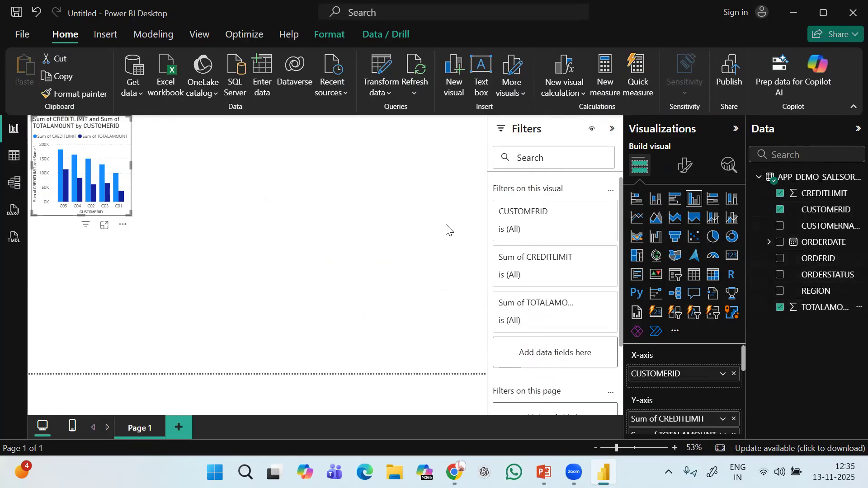
# Enlarge the visual, change it to a waterfall chart, and add CUSTOMERNAME.
pyautogui.moveTo(128, 214); pyautogui.dragTo(337, 337)
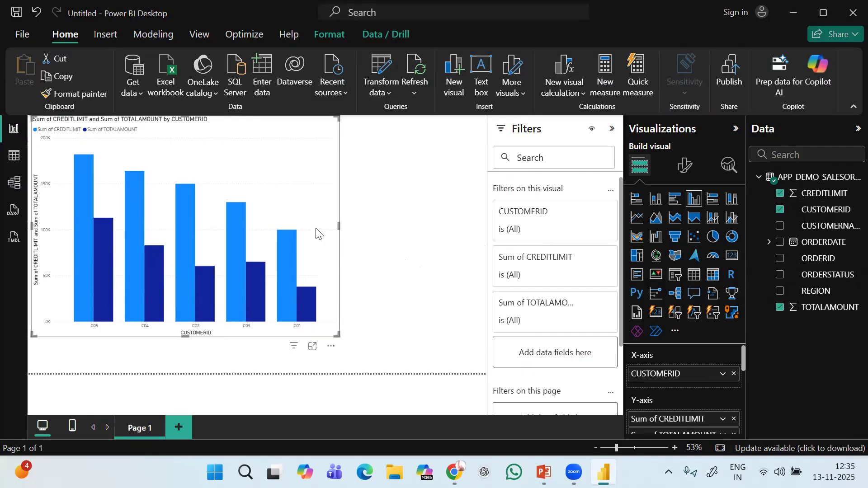
pyautogui.click(709, 202)
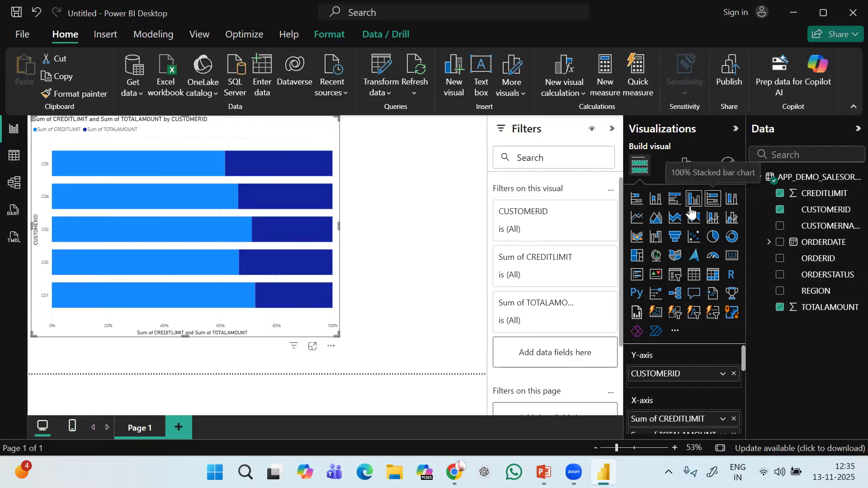
pyautogui.click(656, 237)
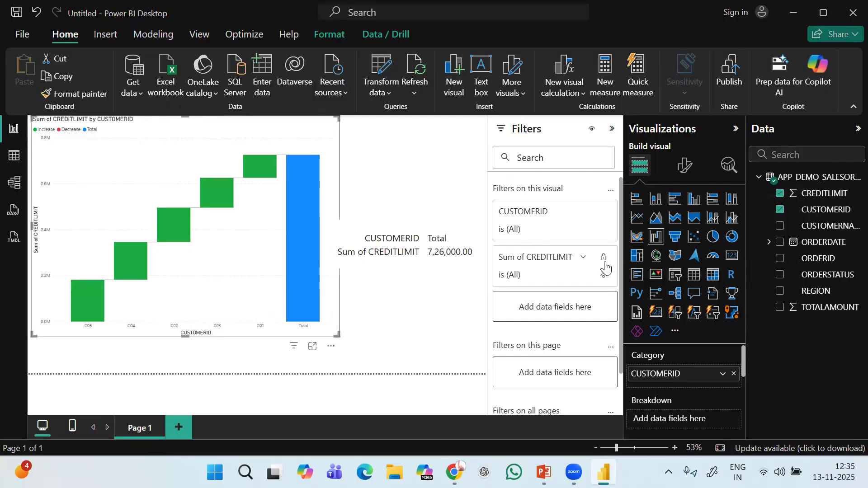
pyautogui.click(780, 226)
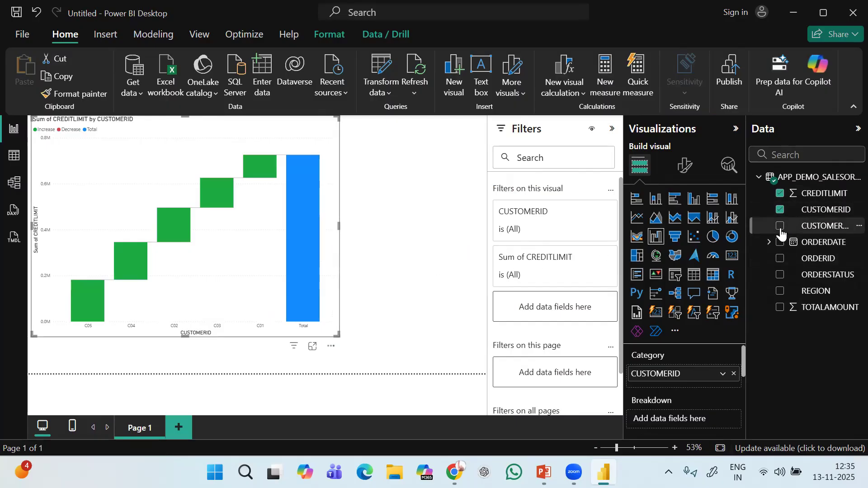